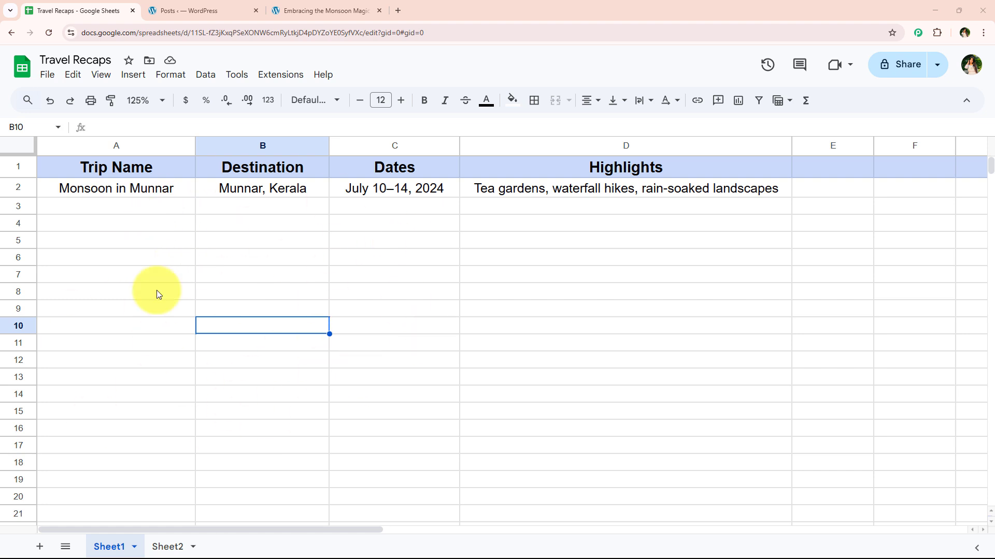
- Review the published WordPress post Embracing the Monsoon Magic in Munnar from start to end
left_click(479, 244)
left_click(361, 238)
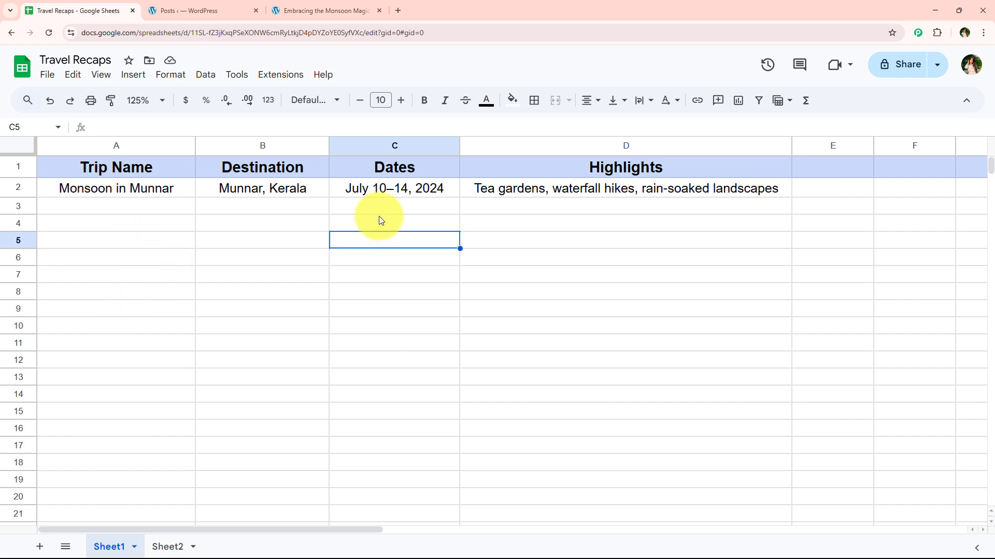
left_click(297, 5)
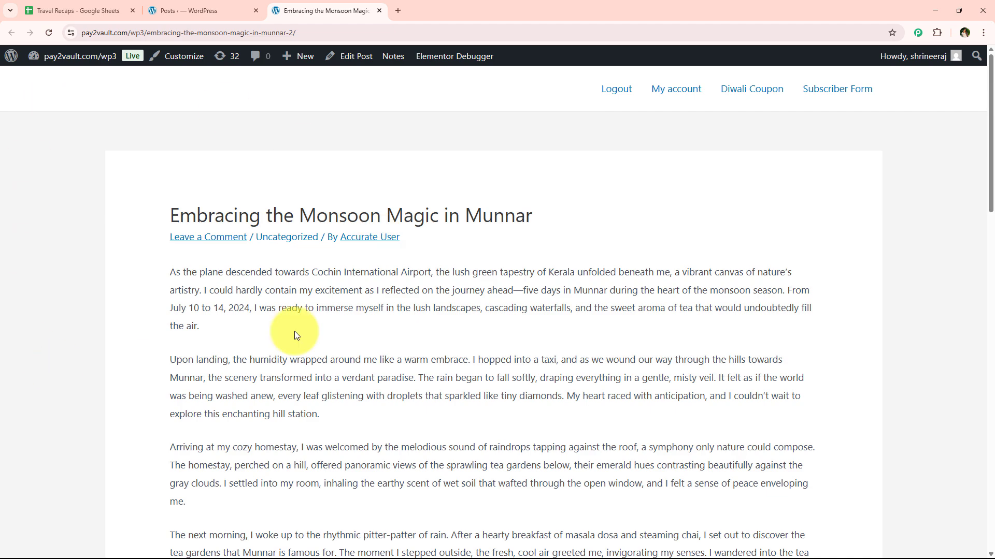
scroll(263, 200, "down", 8)
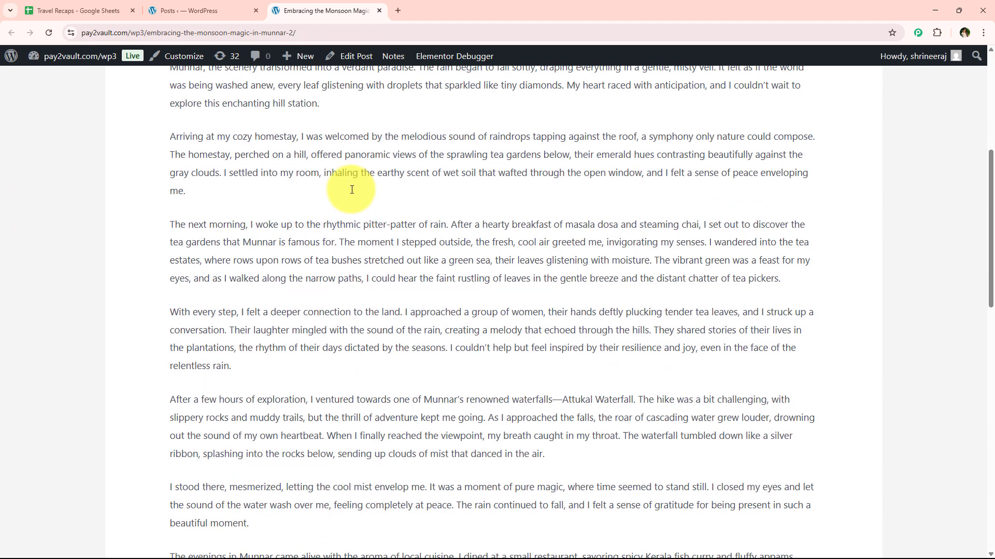
scroll(351, 190, "down", 4)
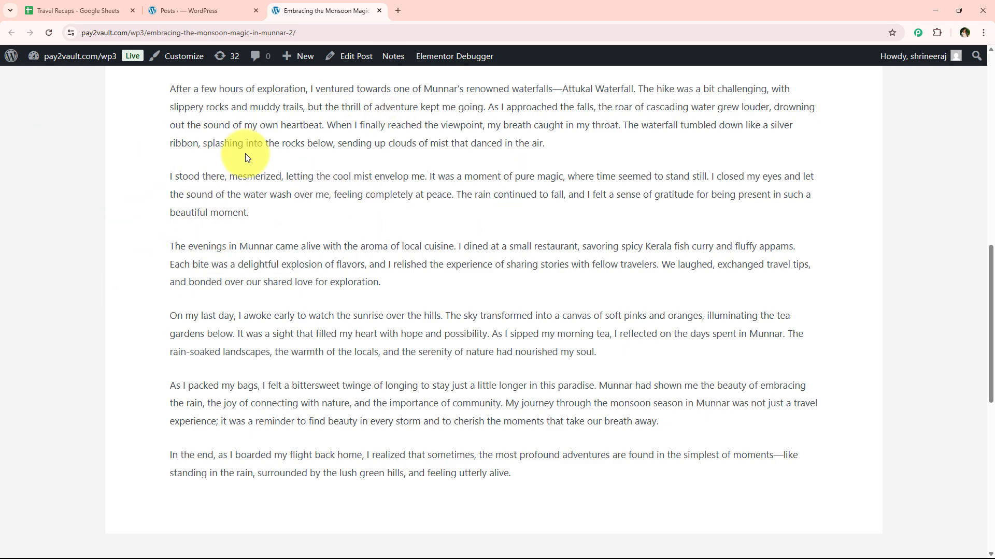
scroll(293, 335, "down", 1)
scroll(357, 320, "up", 6)
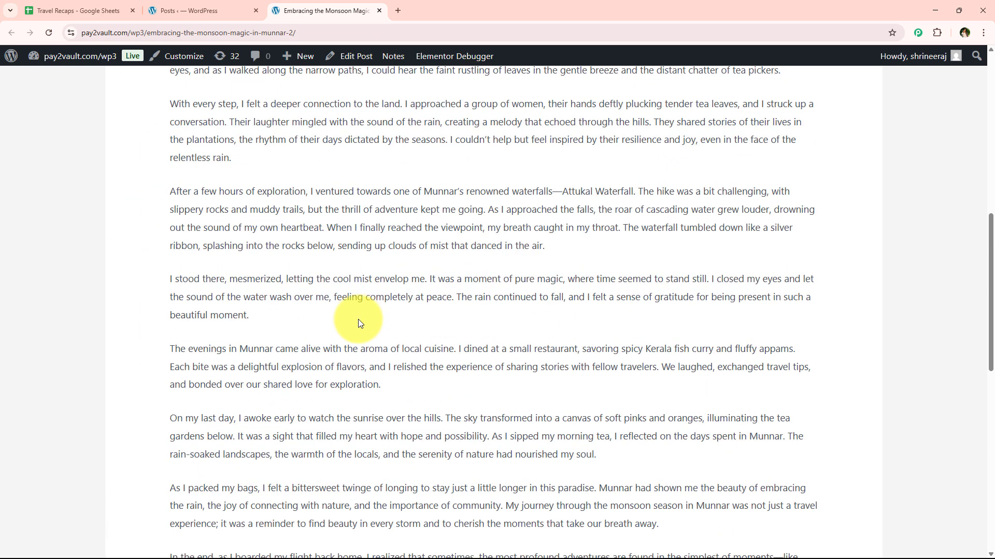
scroll(361, 326, "up", 7)
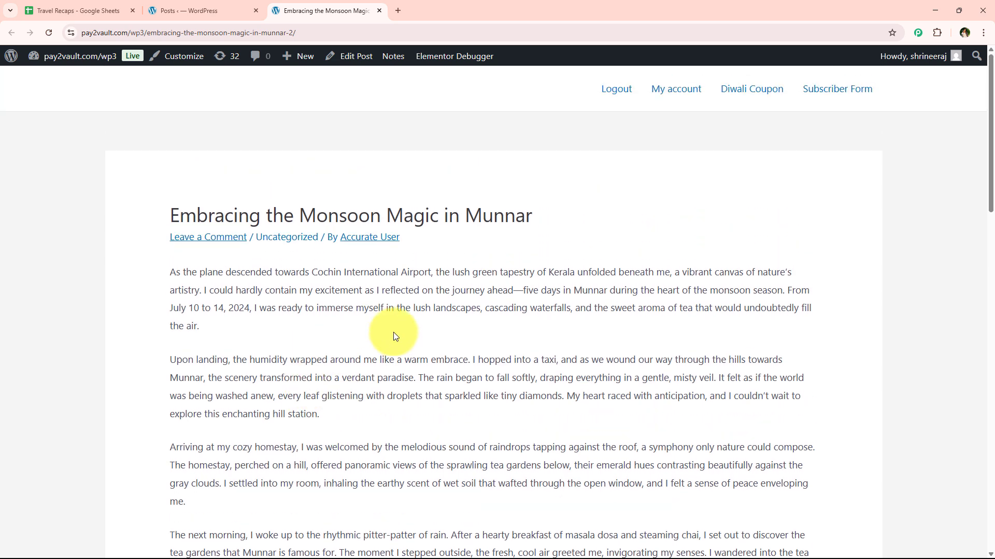
- In the Travel Recaps sheet, redo the row 3 entries: Desert Trails in Jaisalmer; Jaisalmer, Rajasthan; Nov 5–9, 2024; Sand dunes, camel ride, fort visit, folk music nights
left_click(91, 6)
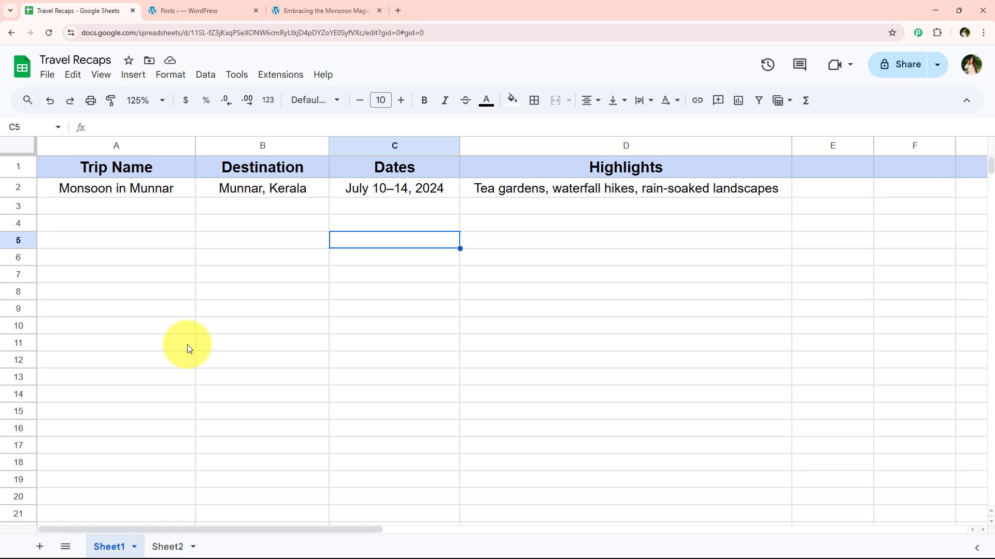
key("ctrl+y")
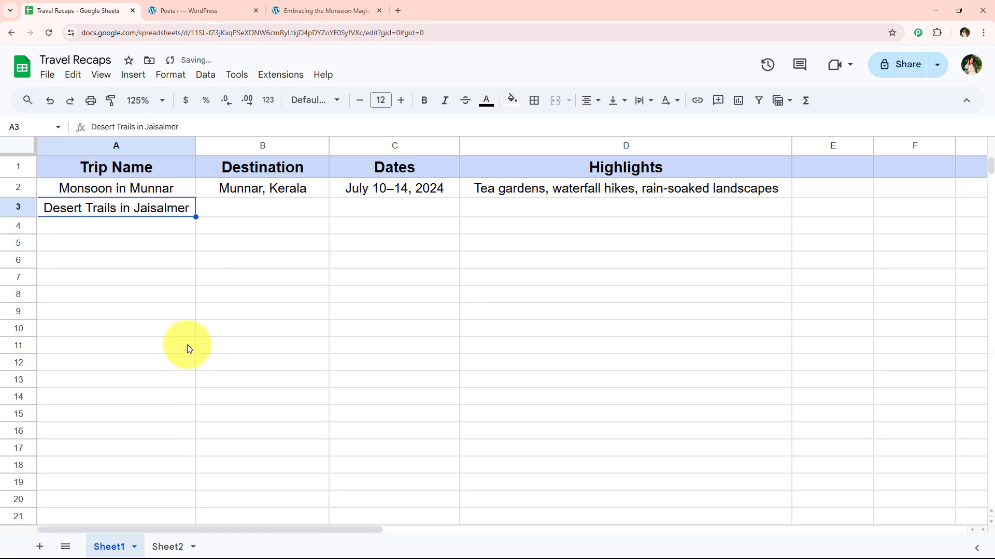
key("ctrl+y")
key("ctrl+y")
key("ctrl+y")
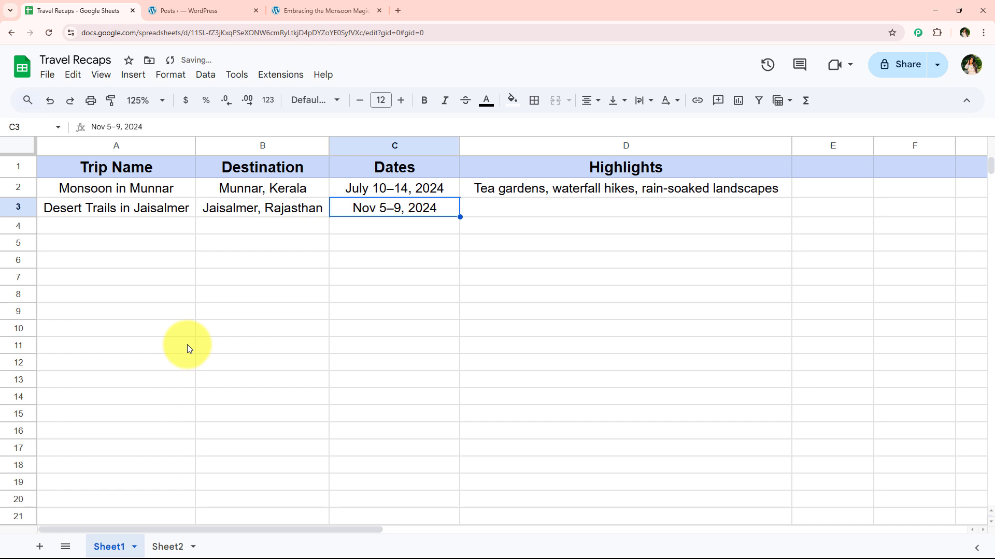
left_click(188, 344)
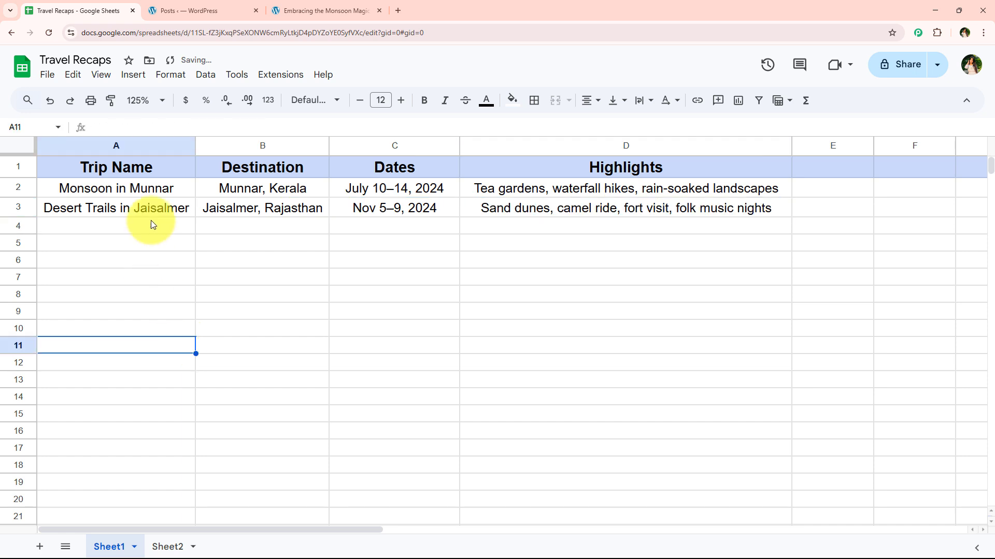
left_click_drag(156, 207, 517, 205)
left_click(375, 337)
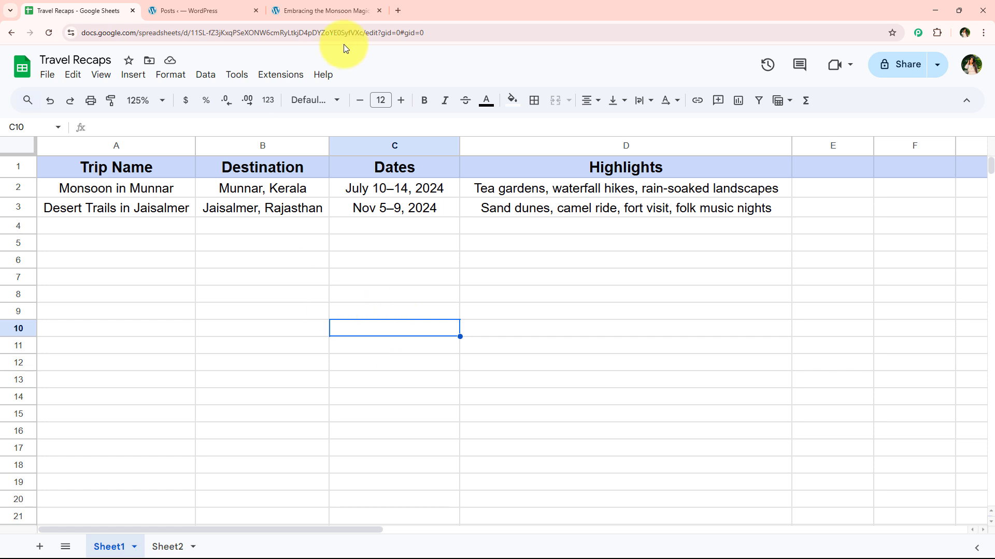
- Refresh the WordPress posts list, open the new Desert Trails in Jaisalmer post and skim its full text
left_click(300, 9)
left_click(223, 6)
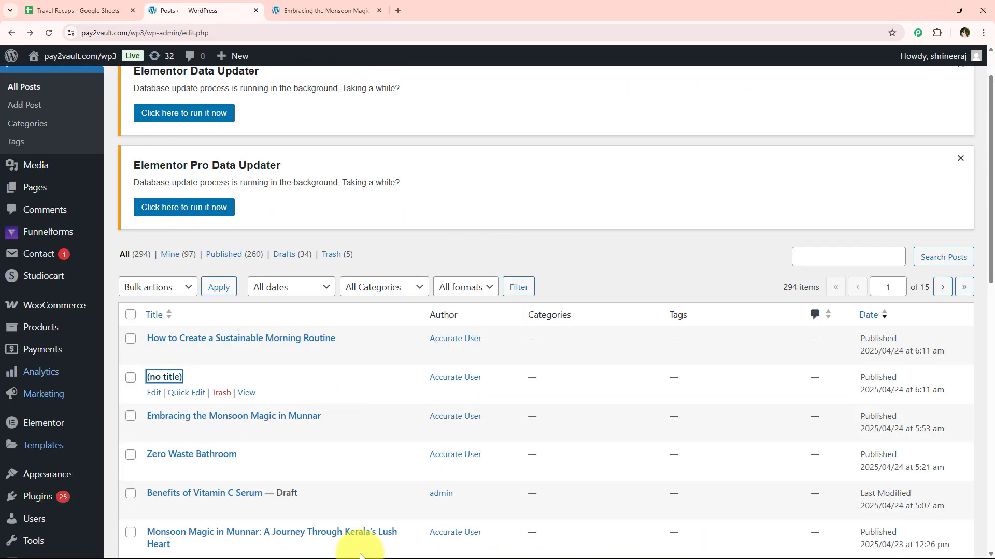
left_click(45, 34)
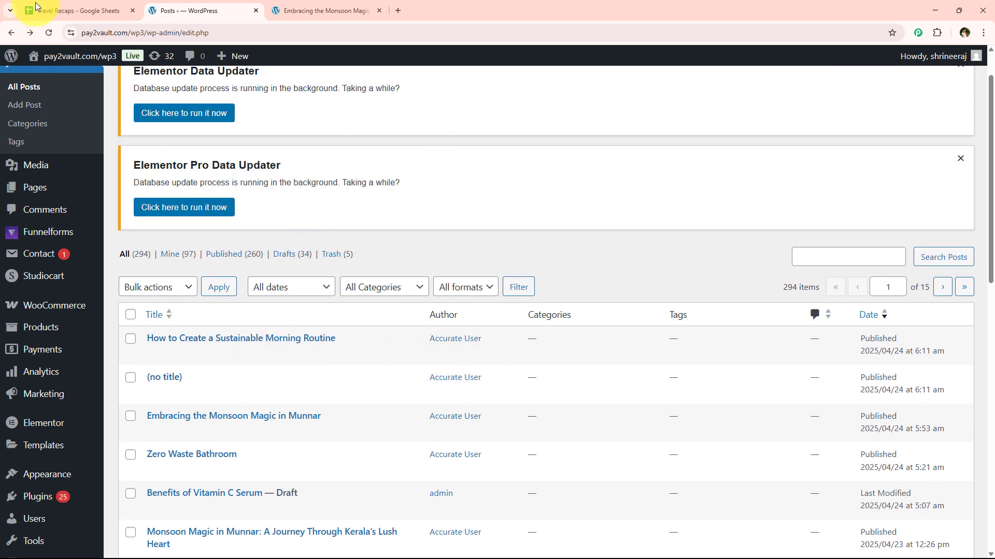
left_click(54, 39)
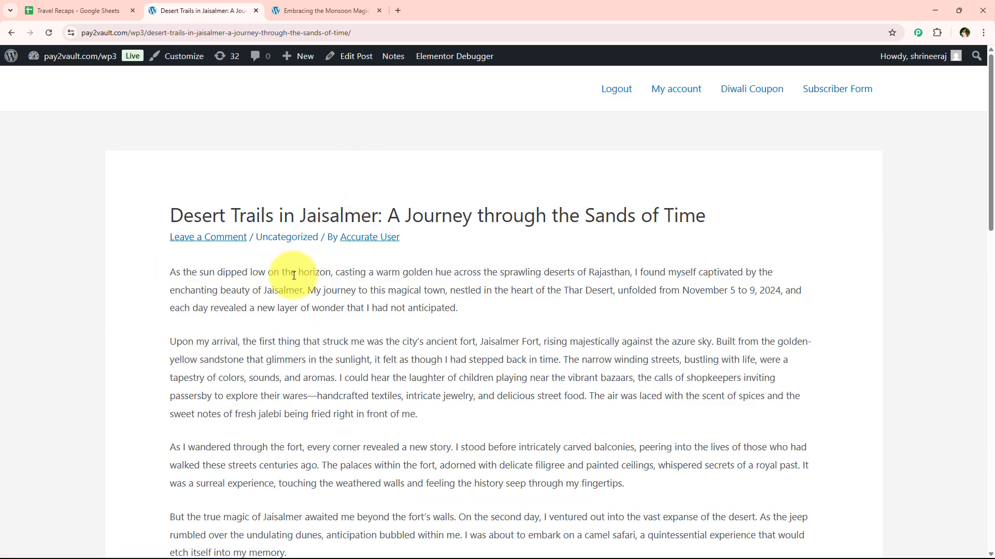
scroll(267, 295, "down", 5)
scroll(271, 300, "down", 3)
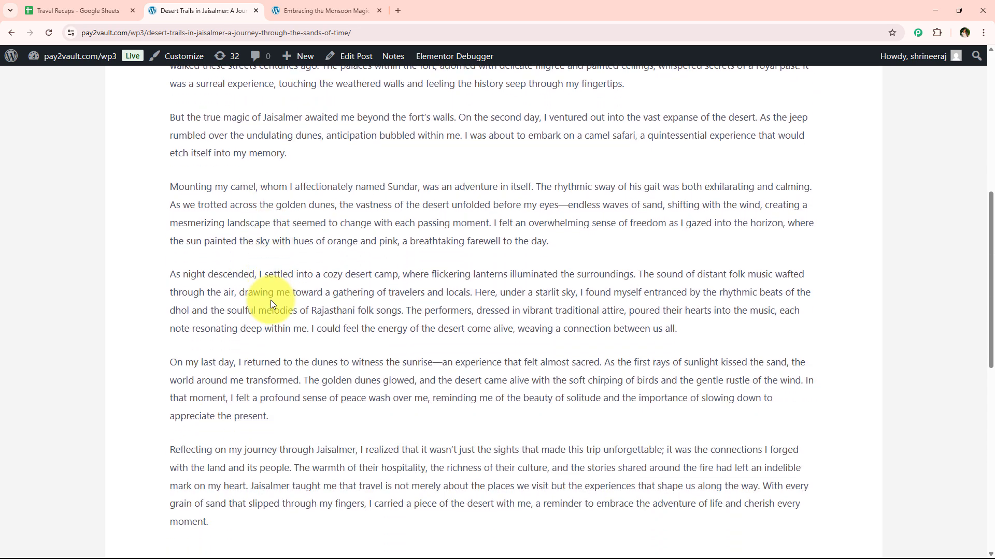
scroll(270, 300, "up", 6)
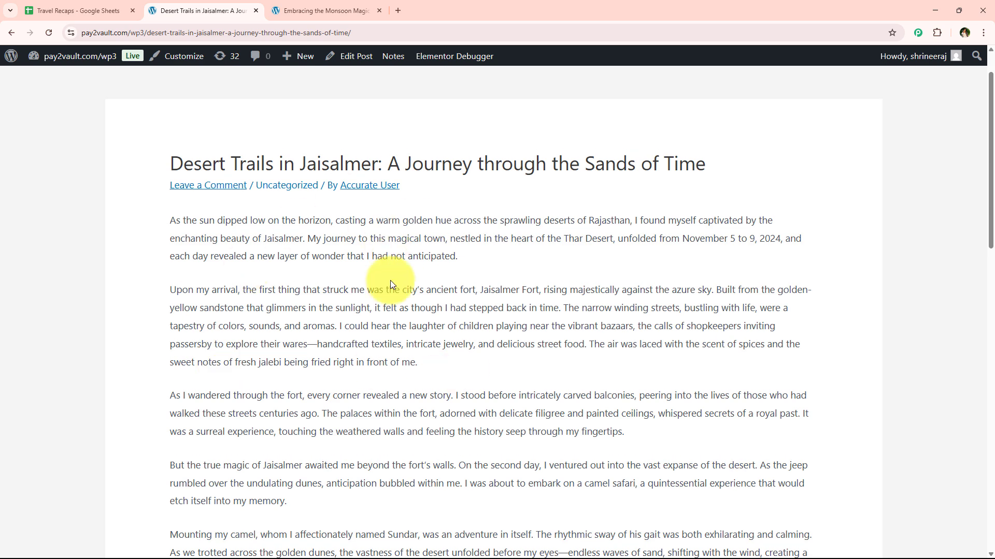
scroll(352, 243, "up", 2)
- Compare the destination in the post's title and the travel dates in its first paragraph with row 3 of the Travel Recaps sheet
left_click_drag(299, 216, 382, 217)
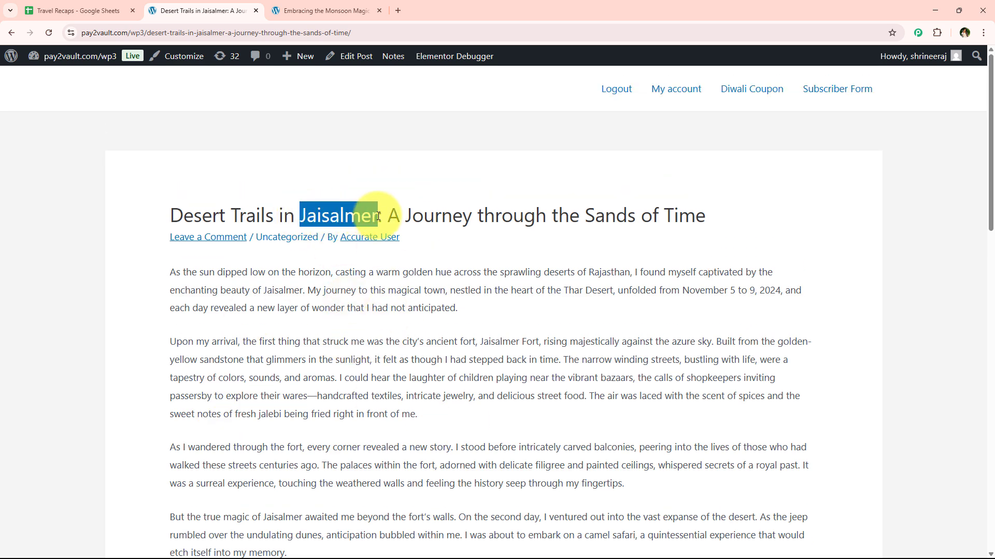
left_click(337, 321)
key("ctrl+1")
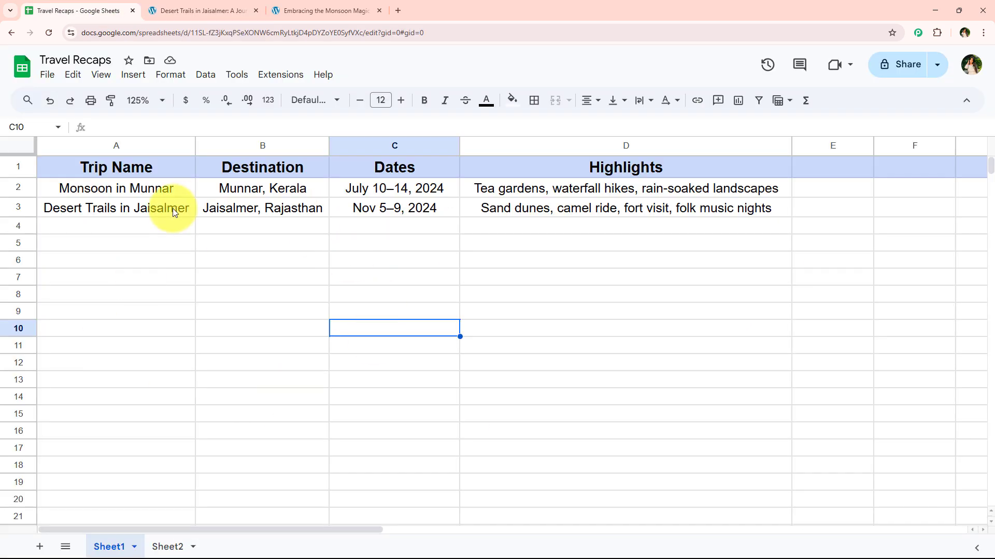
left_click_drag(172, 208, 501, 207)
left_click(421, 413)
key("ctrl+2")
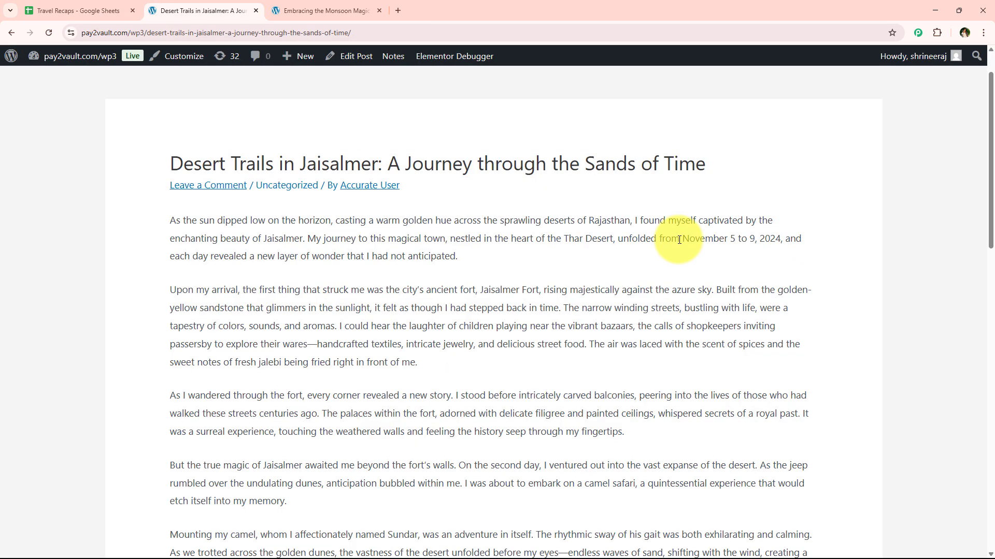
left_click_drag(681, 238, 774, 240)
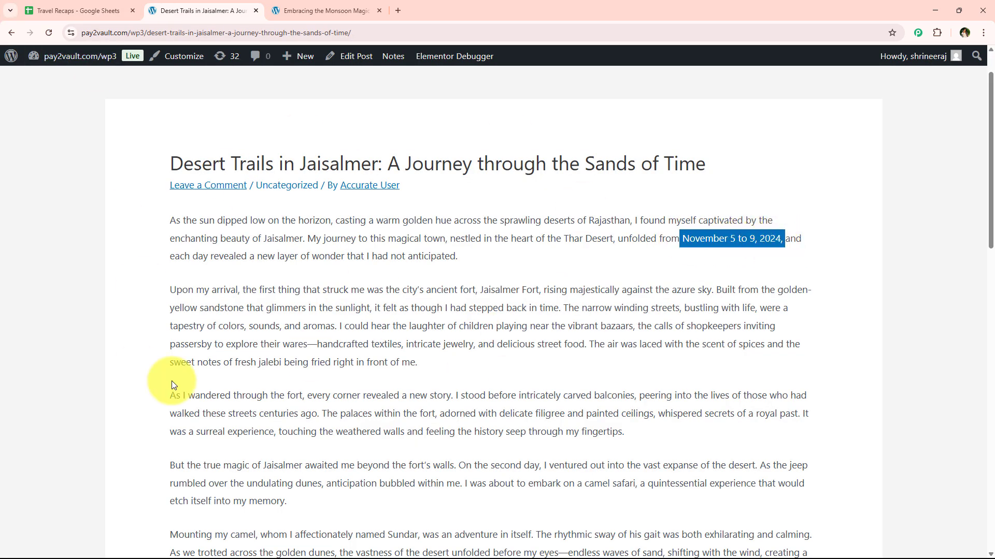
left_click(83, 10)
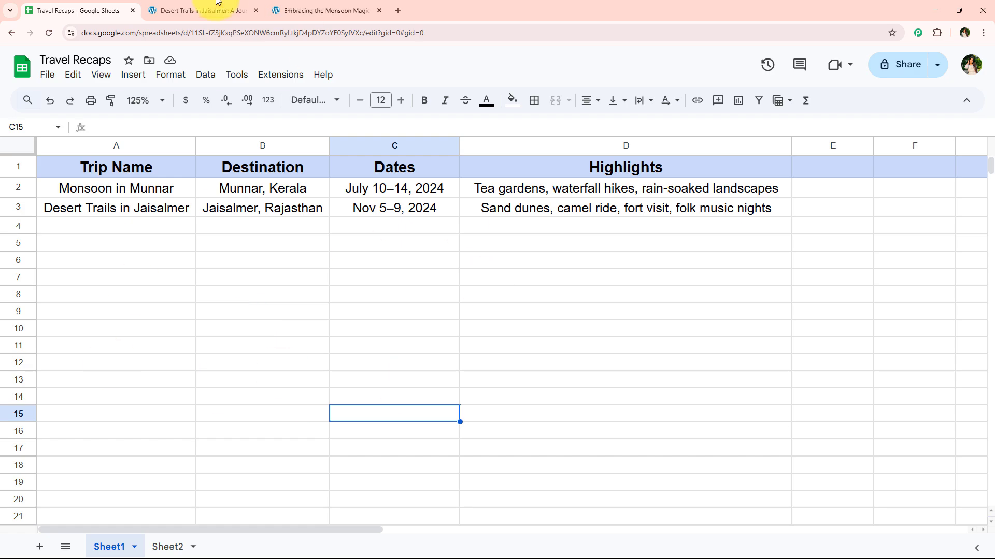
- Examine the body of the Jaisalmer post, then check it against the trip details in row 3 of the Travel Recaps sheet
left_click(217, 4)
scroll(401, 394, "down", 8)
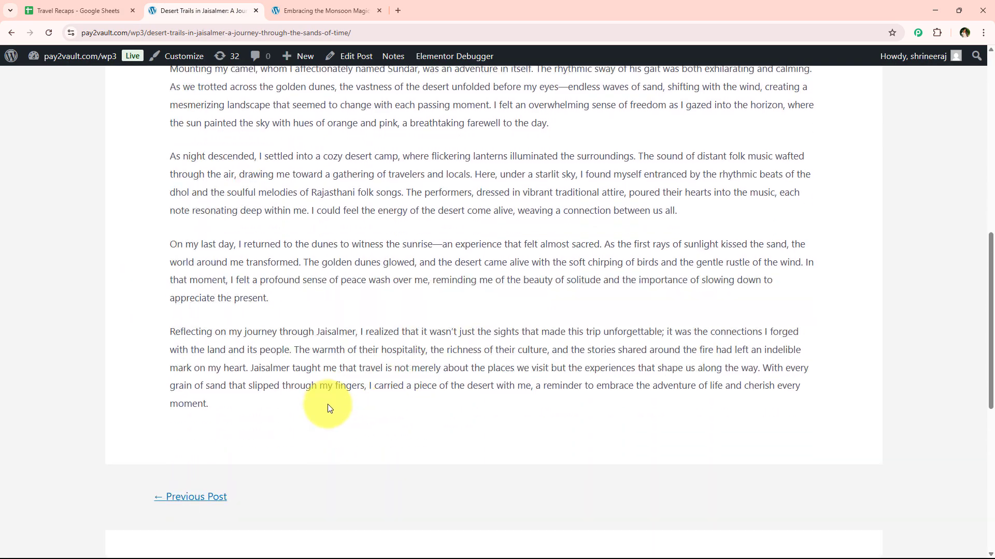
scroll(266, 482, "up", 10)
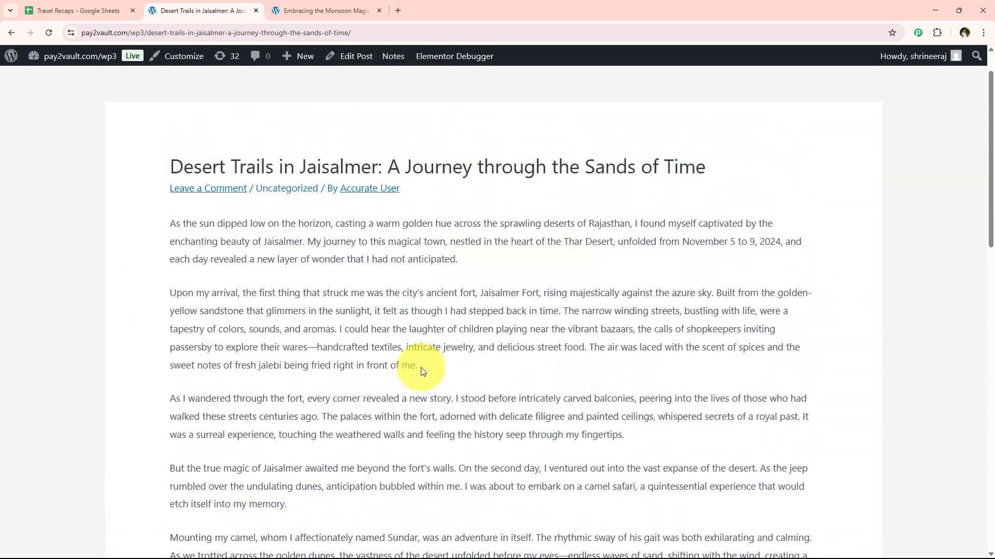
scroll(420, 368, "up", 1)
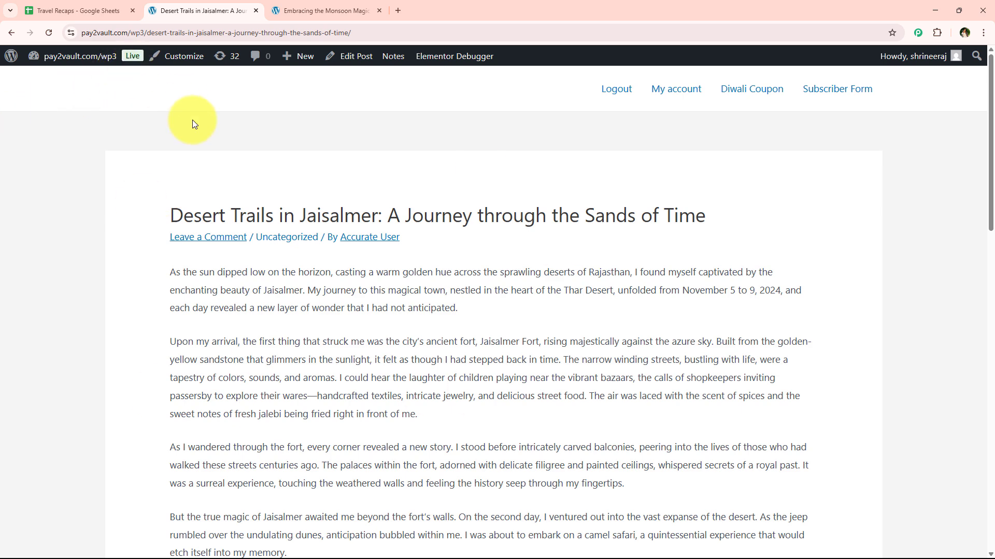
left_click(39, 7)
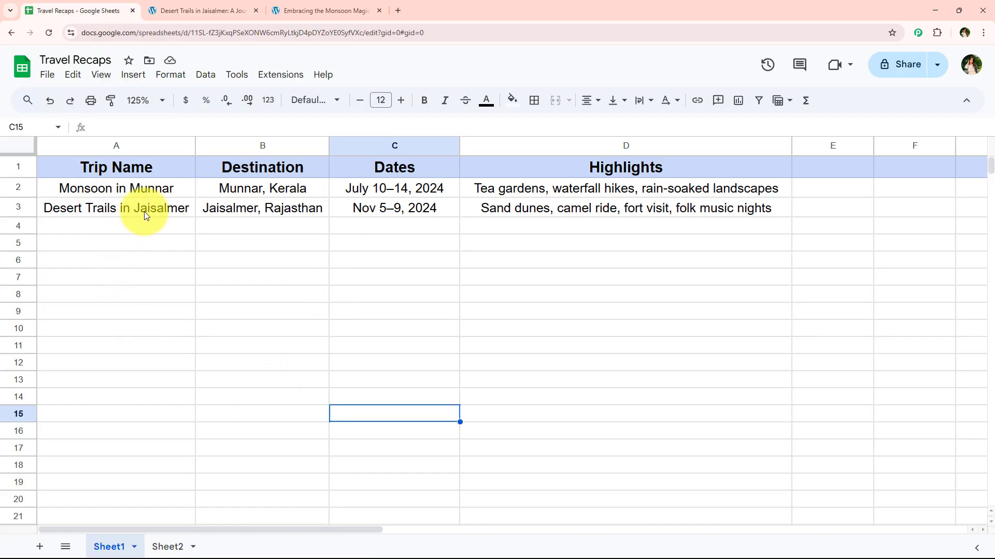
left_click_drag(145, 214, 598, 220)
left_click(452, 399)
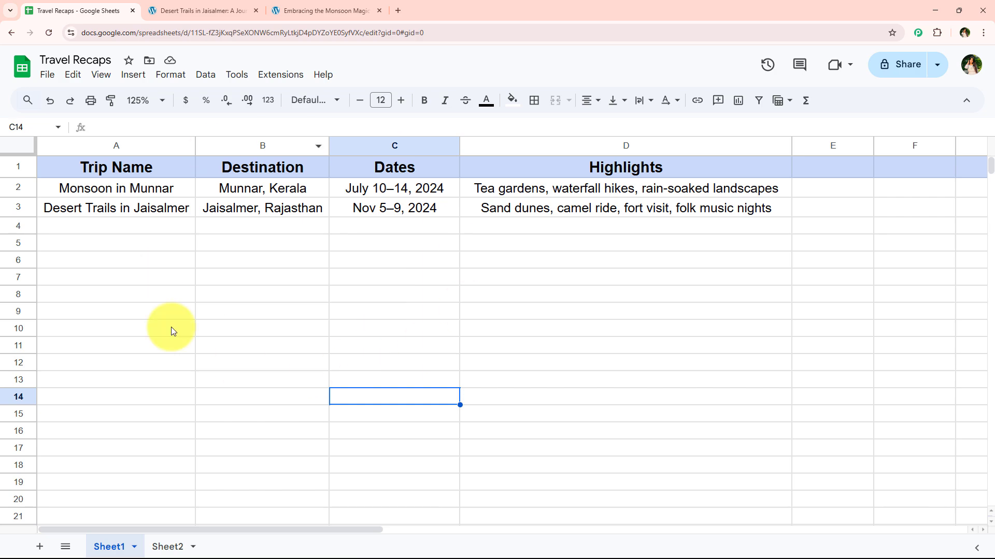
- Return to the Jaisalmer post and review its title and body paragraphs once more
left_click(222, 8)
scroll(388, 282, "down", 10)
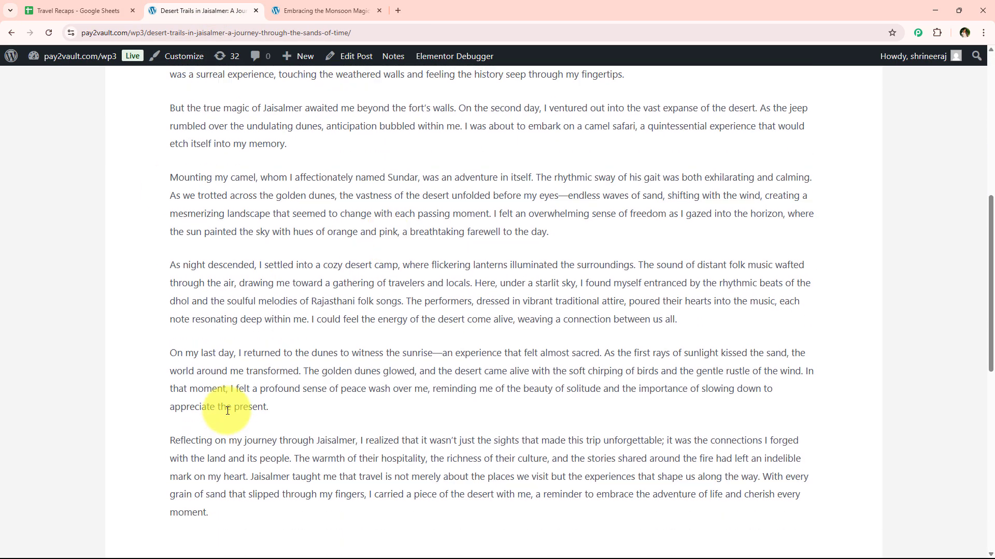
scroll(135, 378, "up", 8)
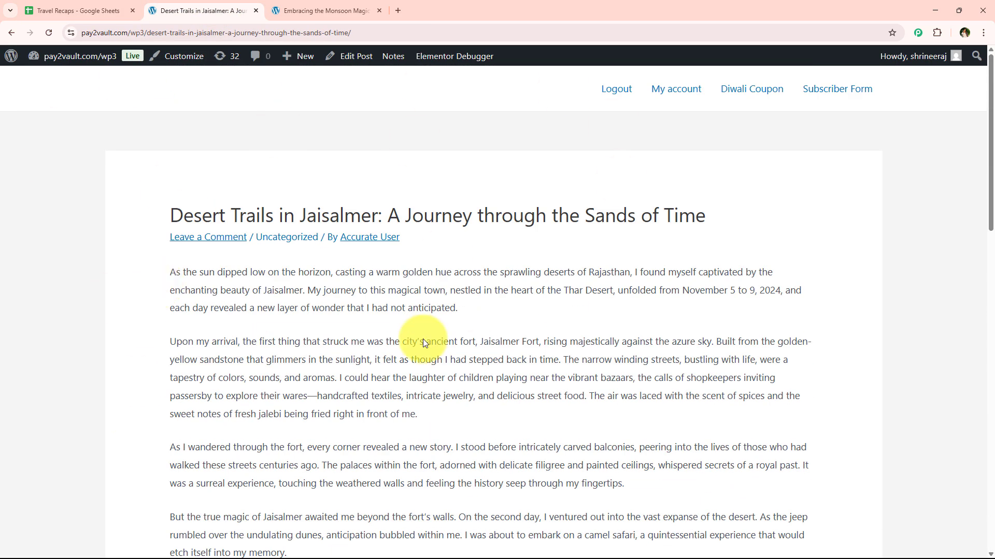
left_click_drag(299, 215, 379, 215)
left_click(148, 193)
scroll(146, 217, "down", 3)
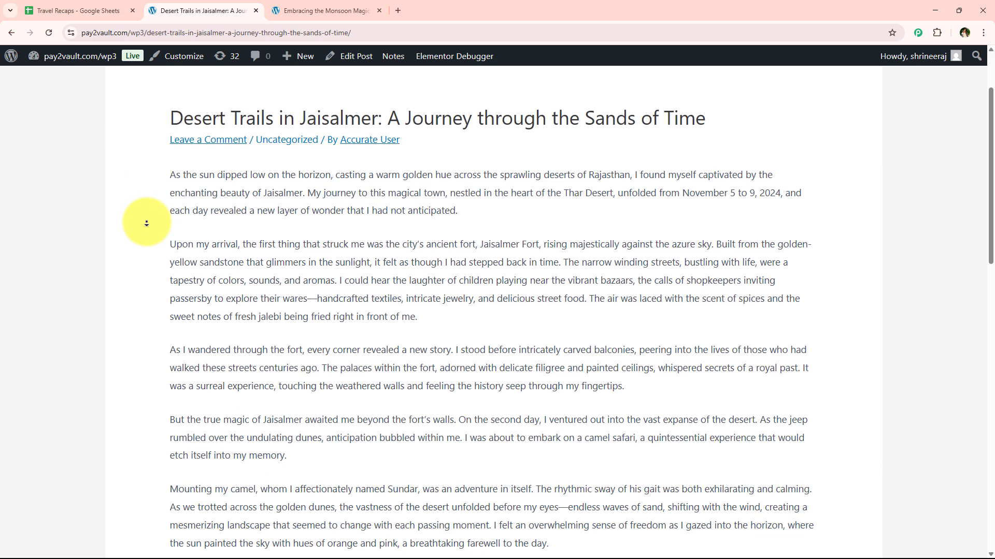
scroll(324, 363, "down", 1)
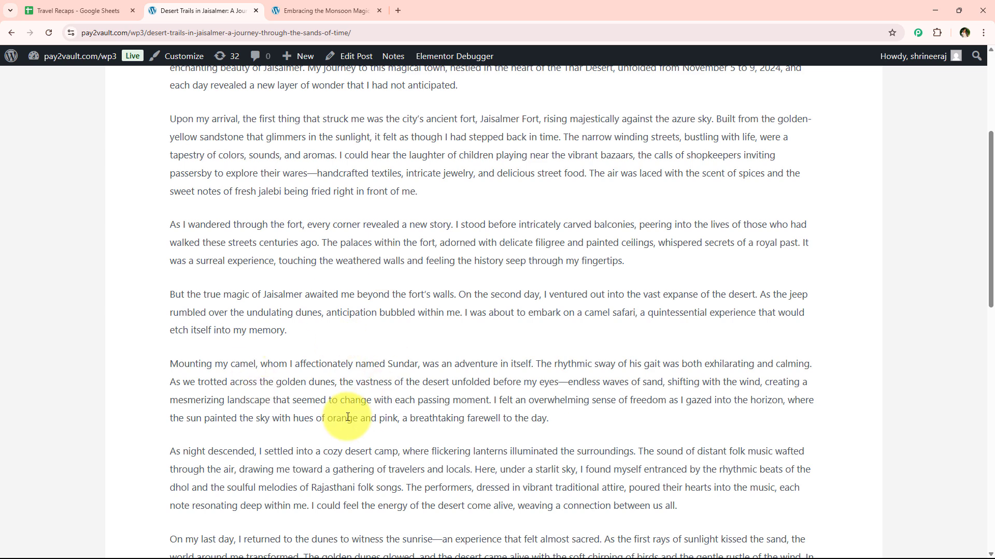
scroll(251, 410, "up", 4)
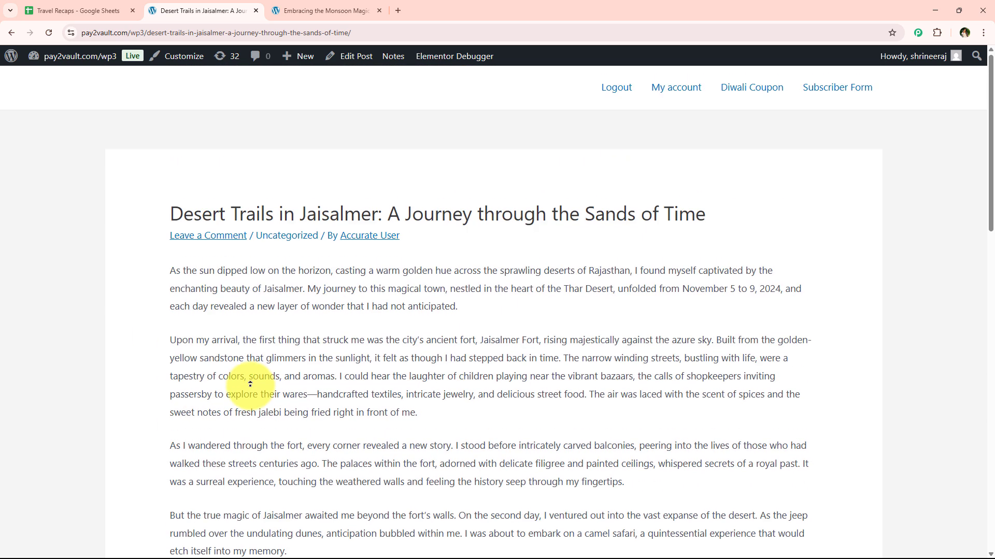
- Open the Pabbly Connect site at pabbly.com/connect/inr/ in a new browser tab and dismiss the lifetime offer pop-up
left_click(398, 10)
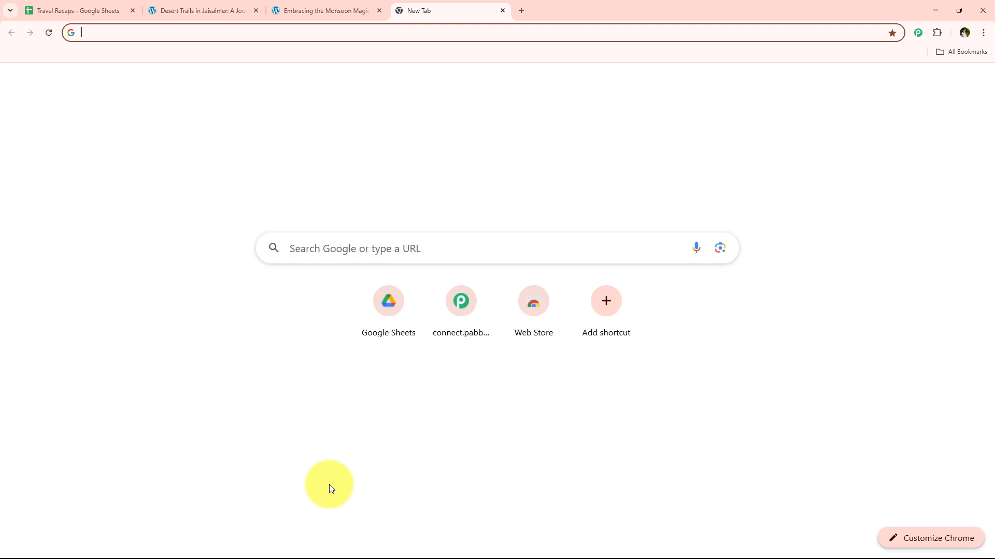
left_click(263, 37)
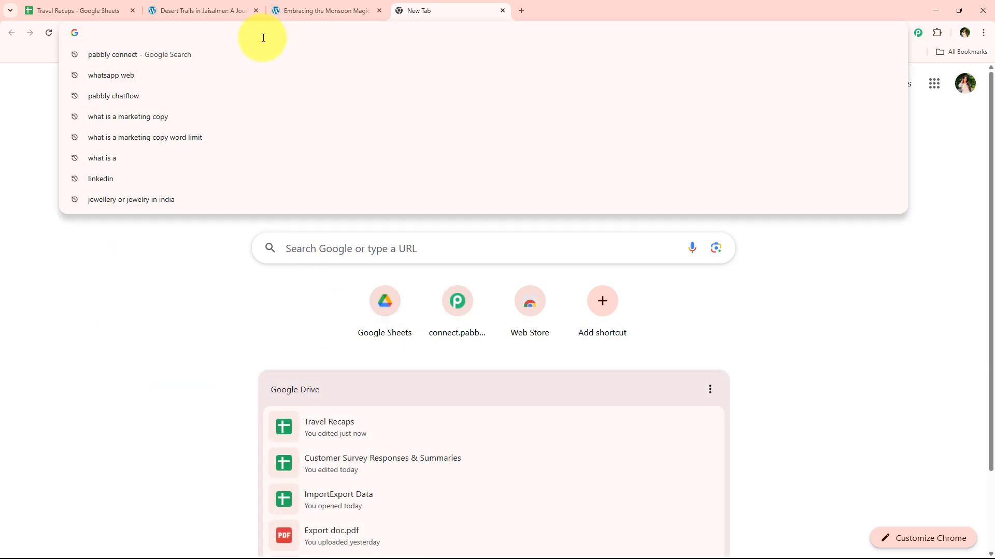
type("P")
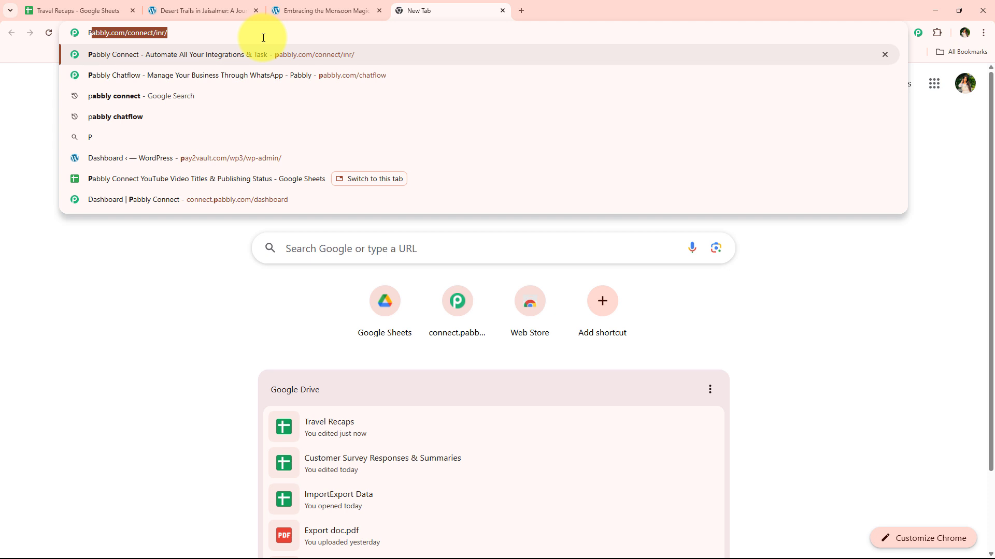
type("abbly.")
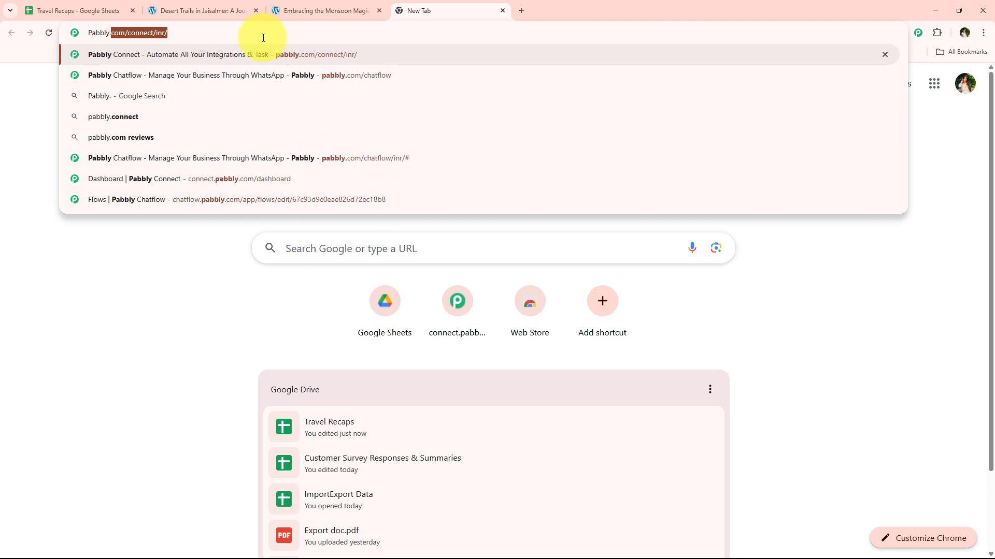
type("com/")
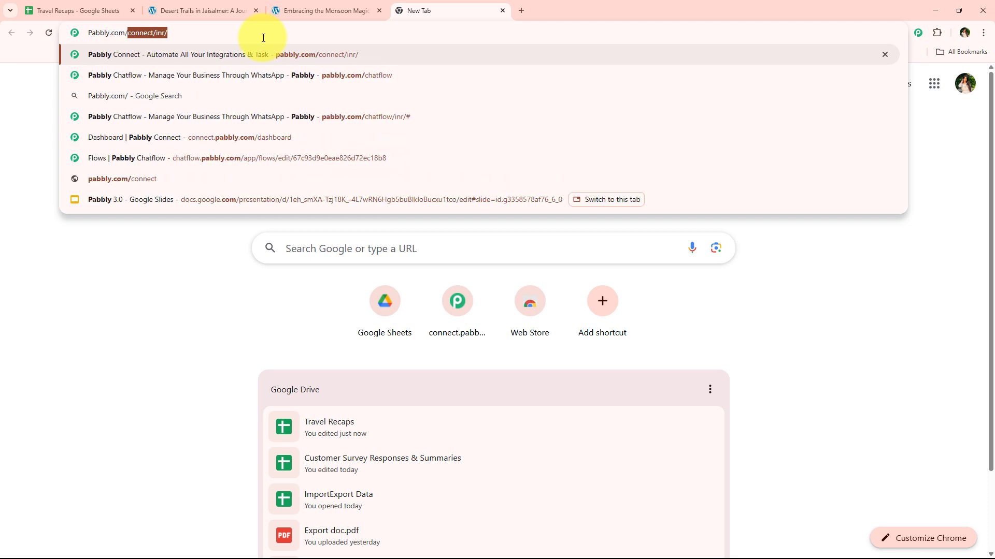
key("Return")
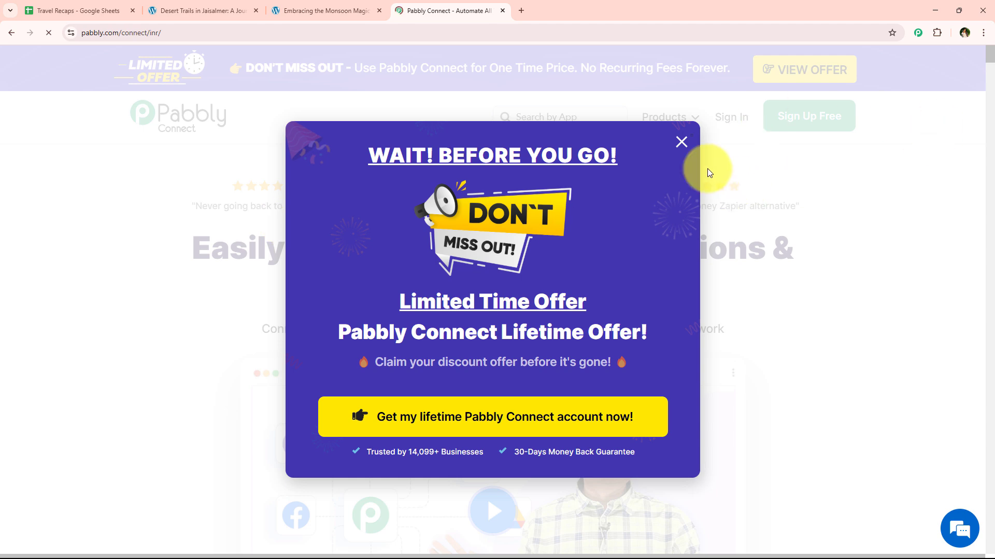
left_click(680, 143)
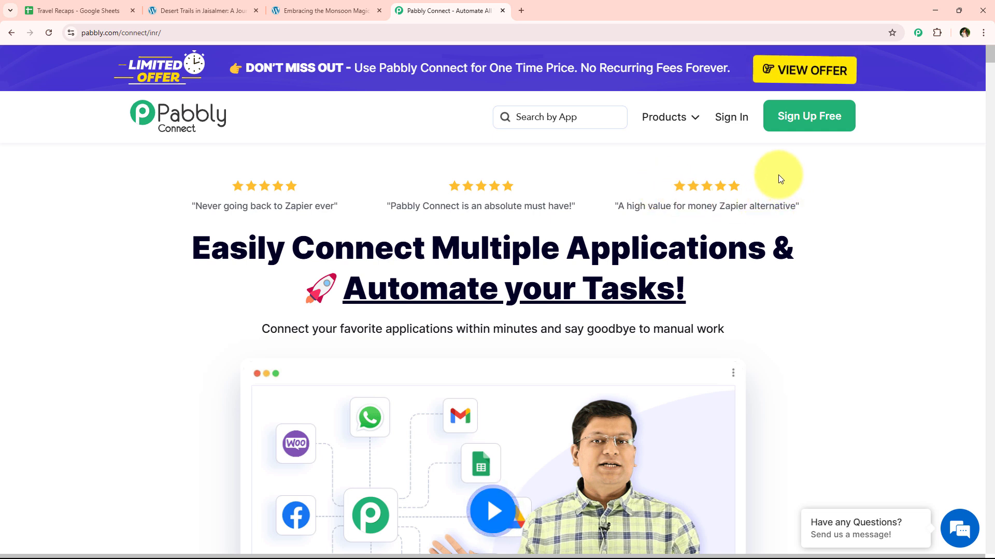
- Sign in to Pabbly, look over the available apps and access Pabbly Connect
left_click(731, 122)
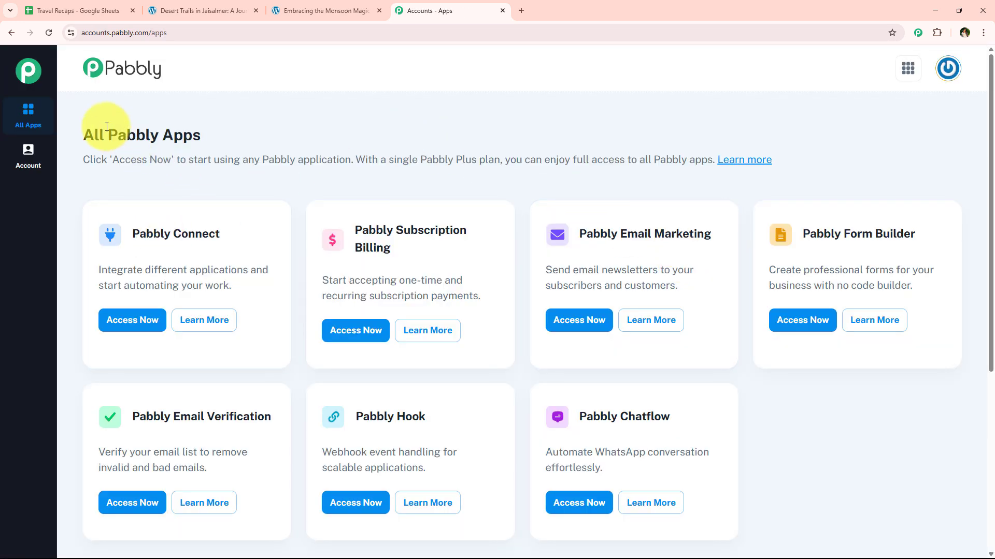
left_click_drag(89, 133, 210, 149)
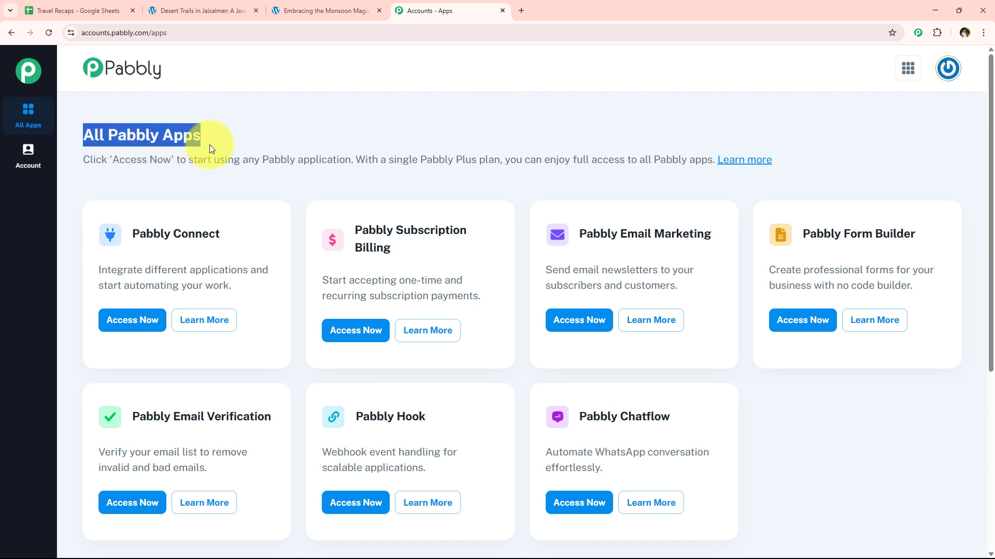
scroll(290, 310, "down", 1)
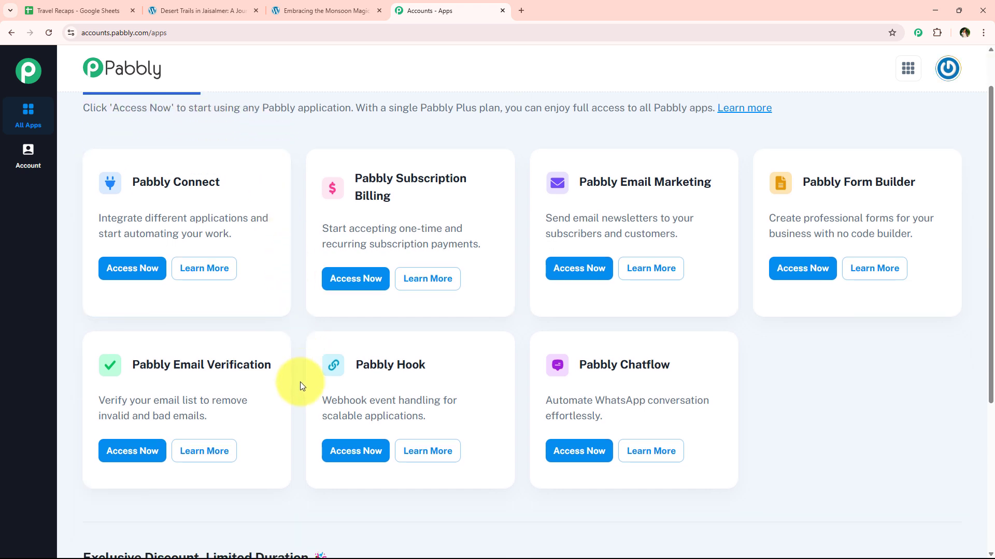
scroll(300, 381, "up", 1)
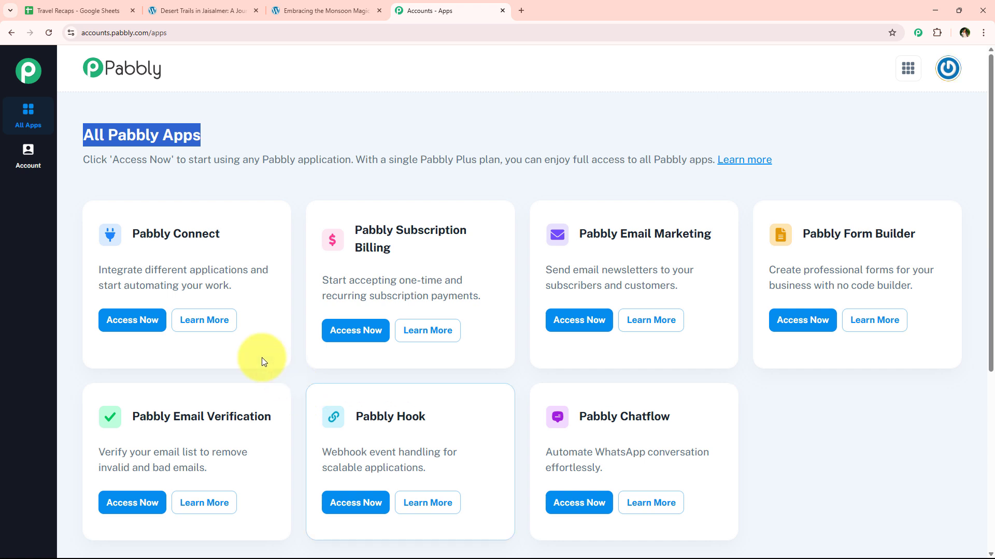
left_click_drag(133, 235, 247, 276)
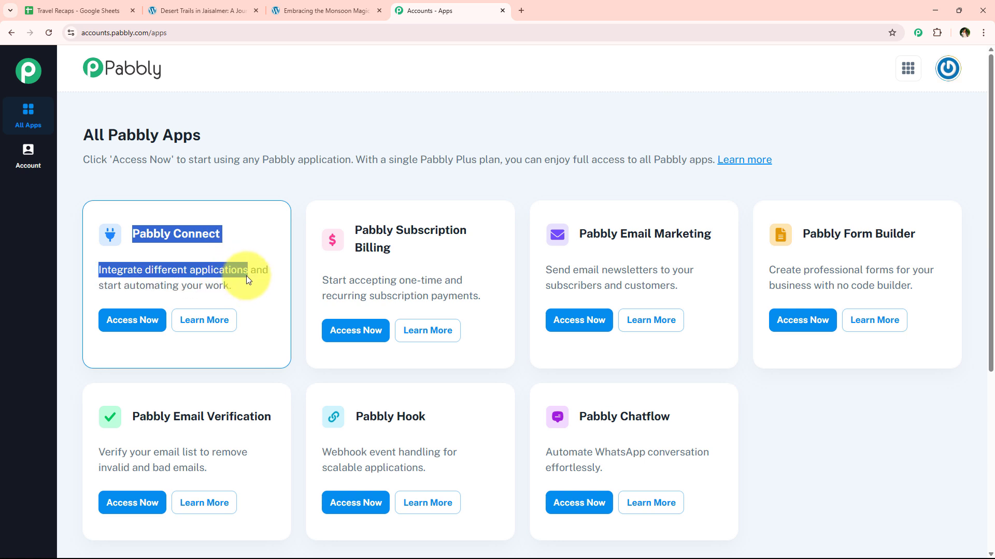
left_click(139, 322)
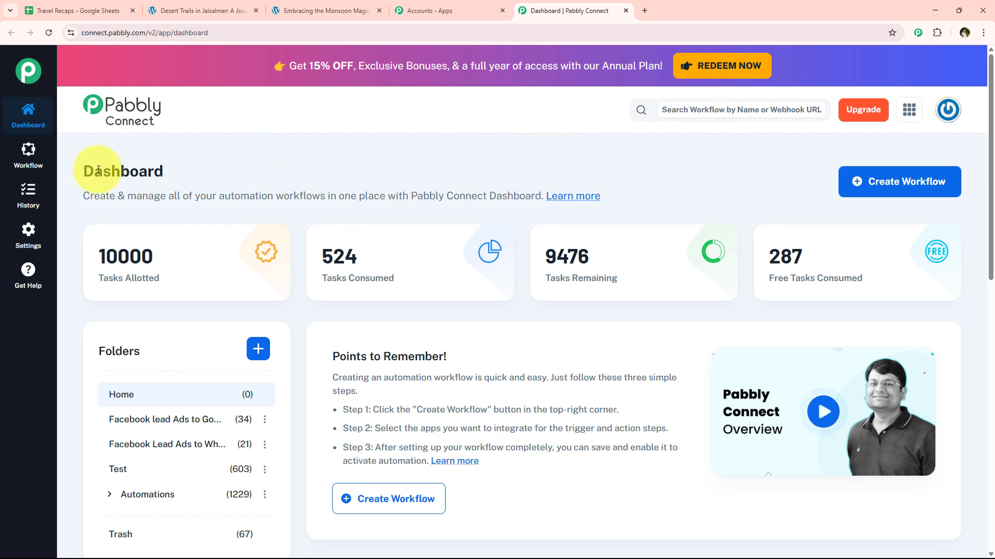
left_click_drag(85, 171, 190, 177)
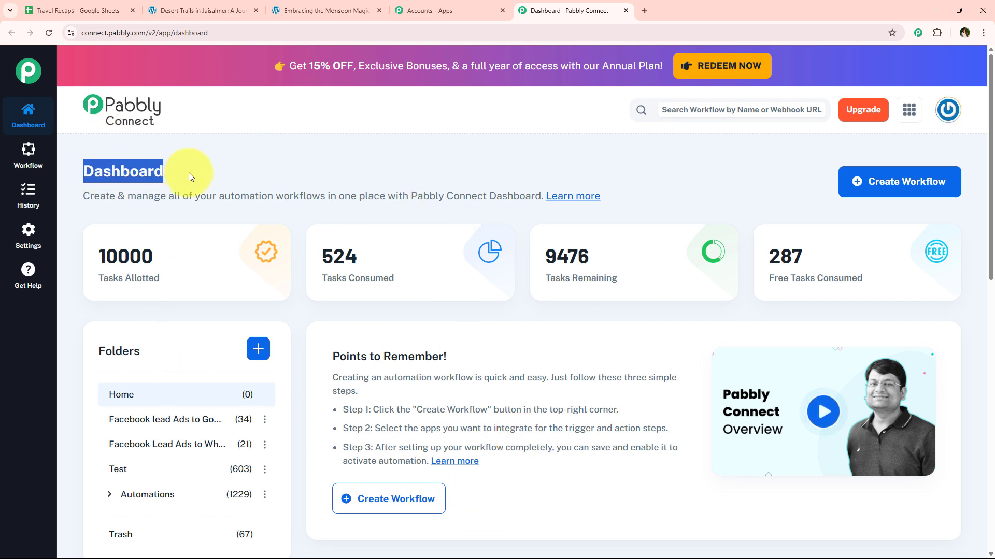
left_click(190, 176)
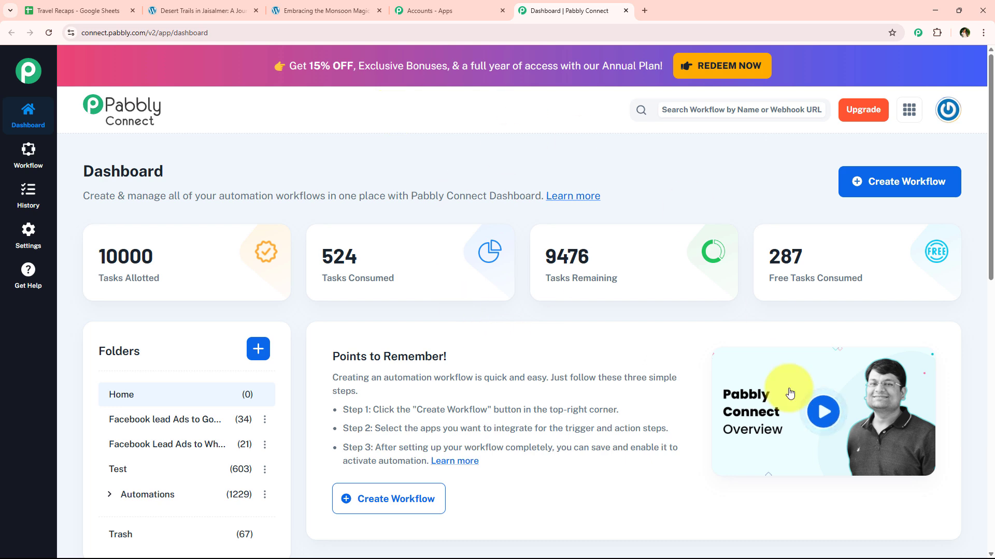
left_click(905, 194)
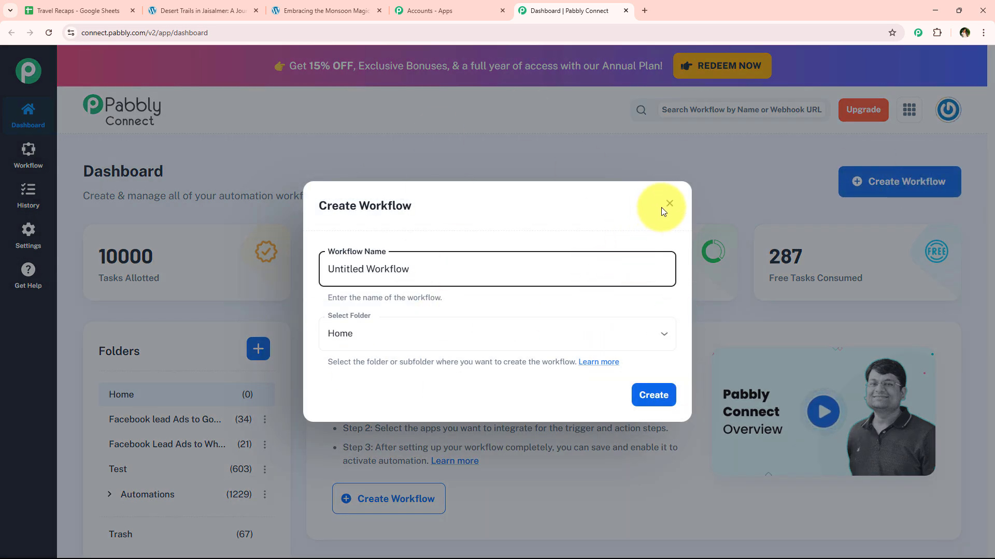
key("ctrl+a")
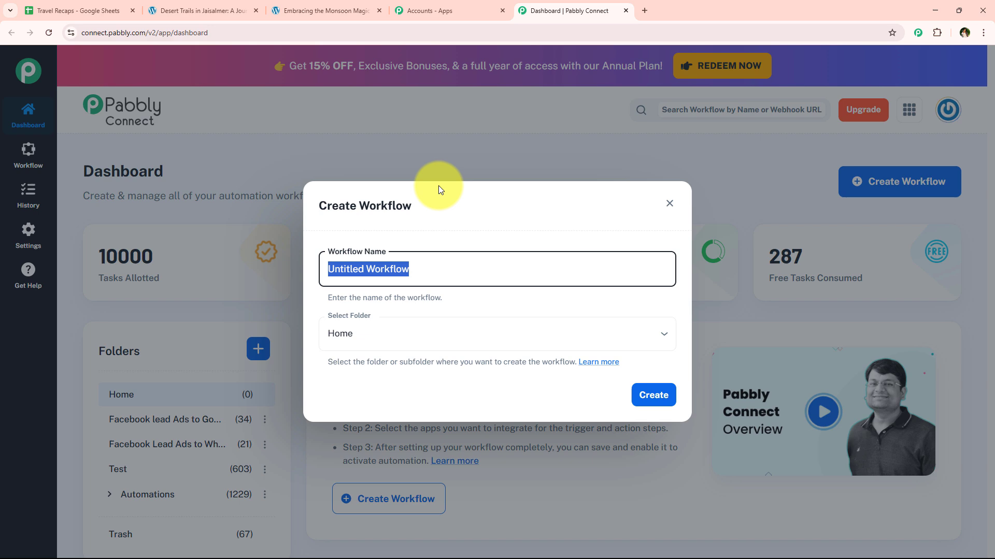
left_click(391, 228)
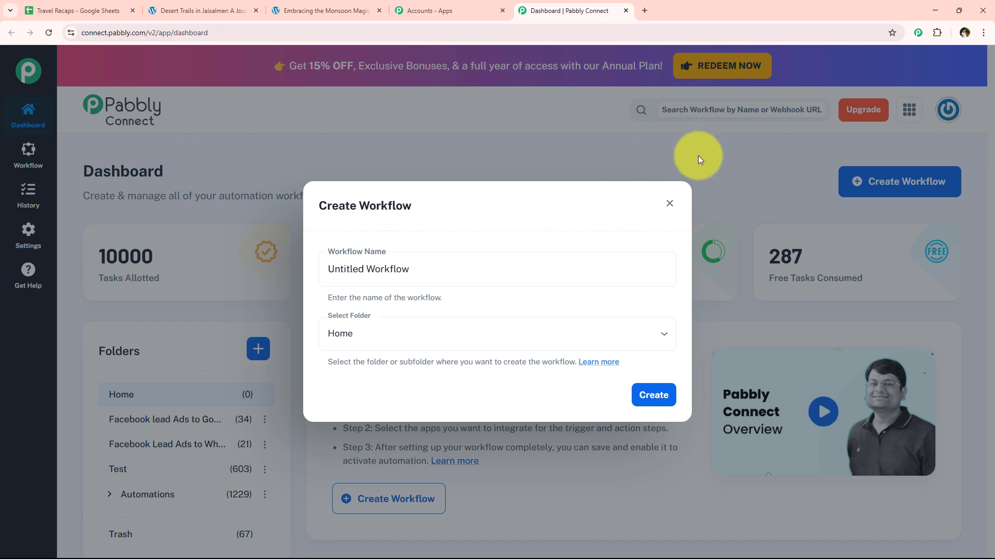
left_click(669, 203)
scroll(358, 352, "down", 2)
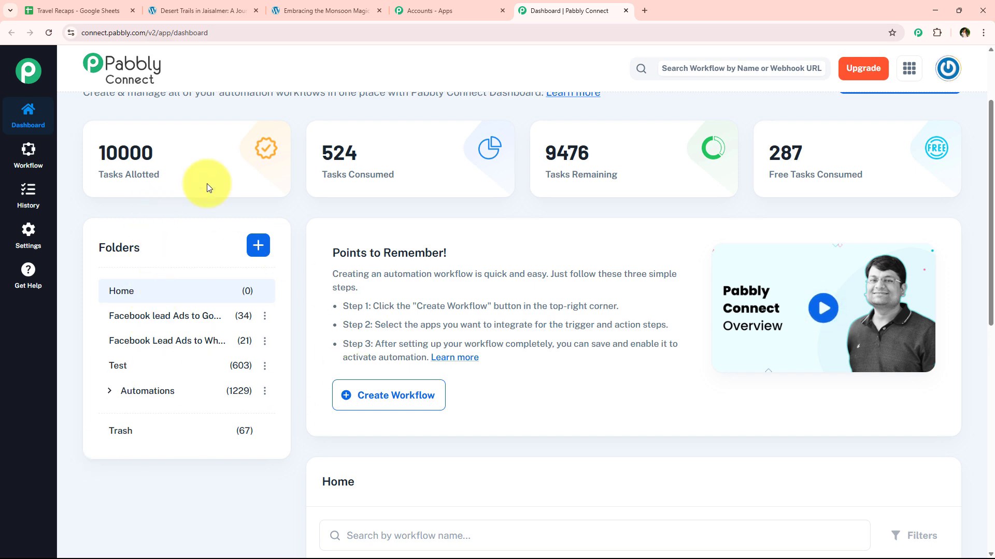
left_click(258, 246)
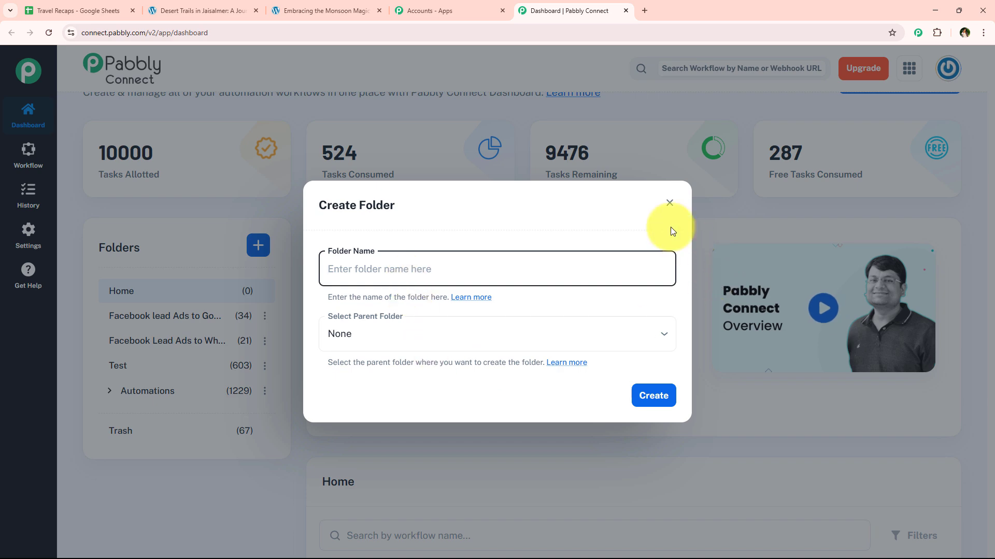
left_click(669, 203)
scroll(302, 358, "up", 1)
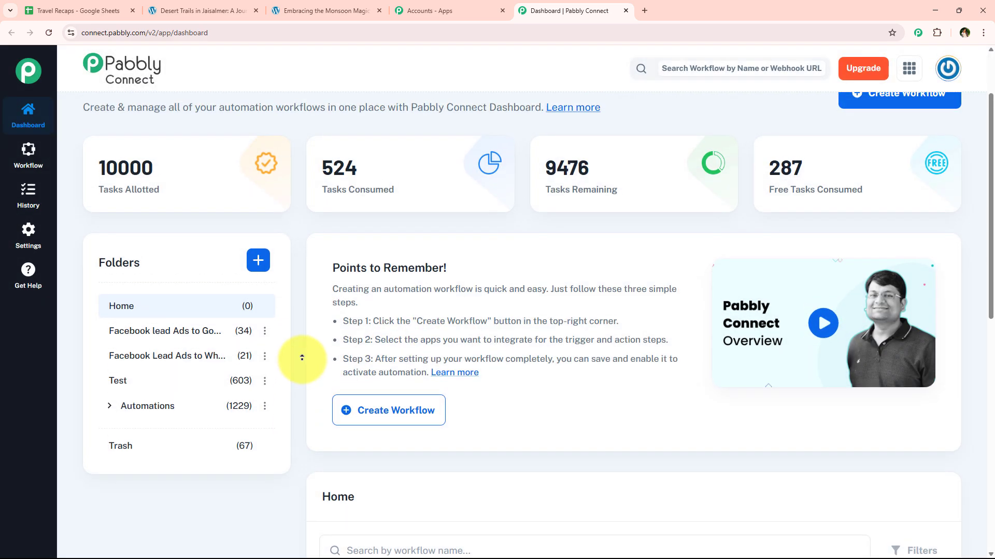
scroll(302, 358, "up", 2)
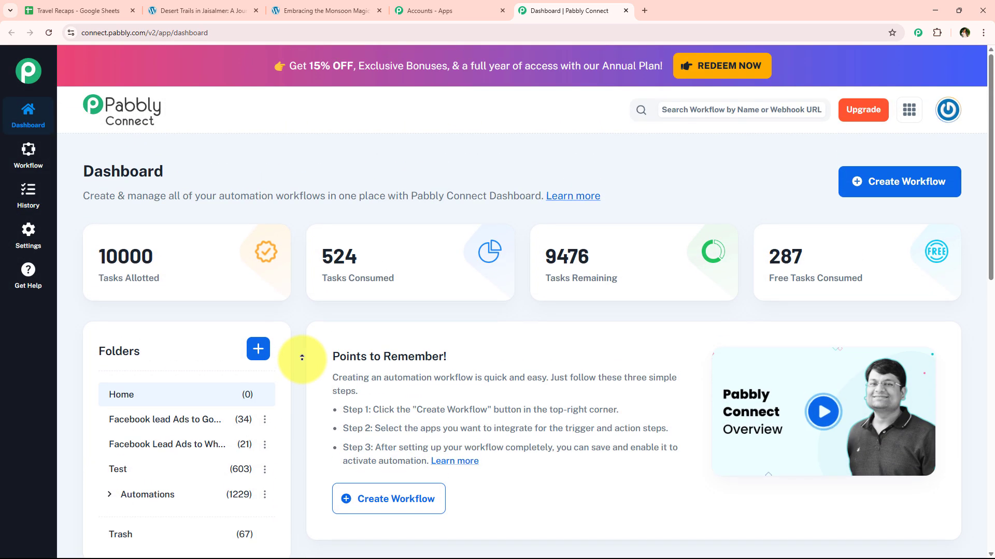
- Create a workflow named "How to Build an AI Agent to Auto-Schedule WordPress Travel Recaps" in the Automations folder
left_click(888, 176)
left_click(399, 332)
left_click(370, 459)
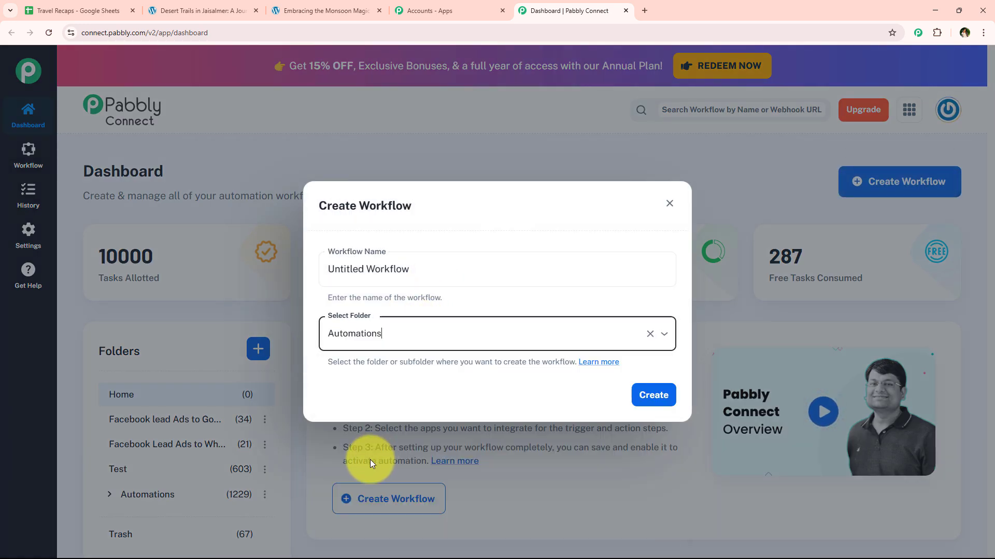
triple_click(423, 272)
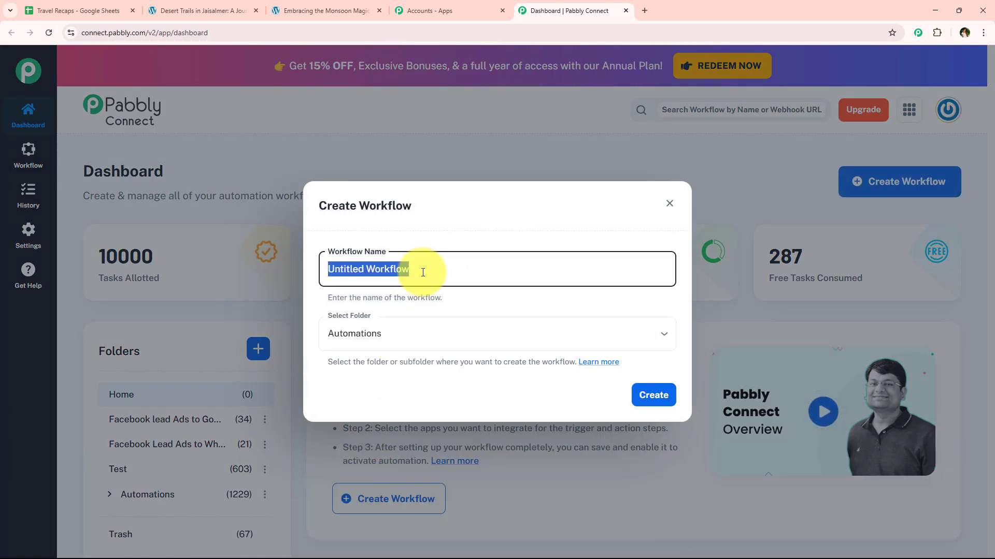
key("BackSpace")
type("How to Build an AI Agent to Auto-Schedule WordPress Travel Recaps")
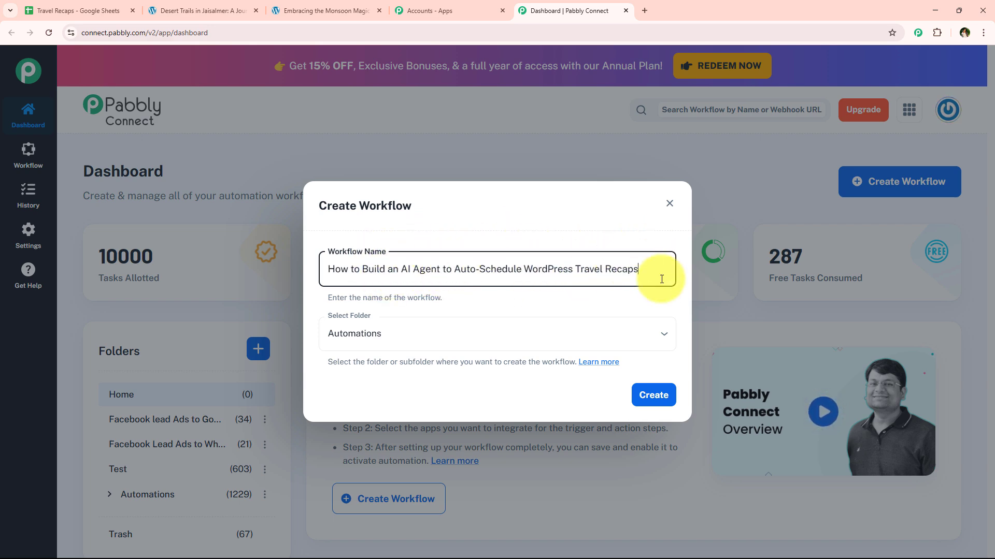
left_click(656, 394)
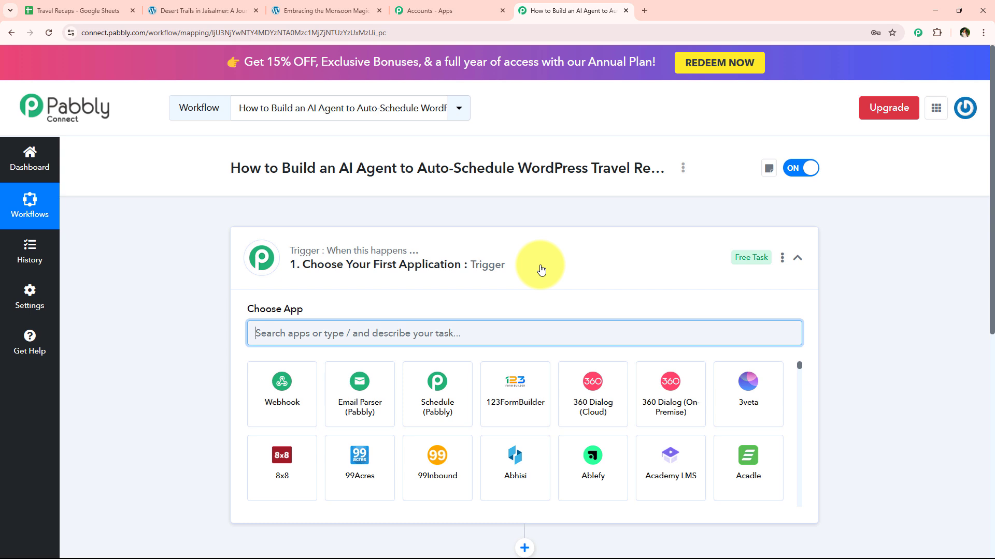
- Review the workflow's trigger and action blocks, then search the trigger apps for "Sheets" and choose Google Sheets
left_click(510, 270)
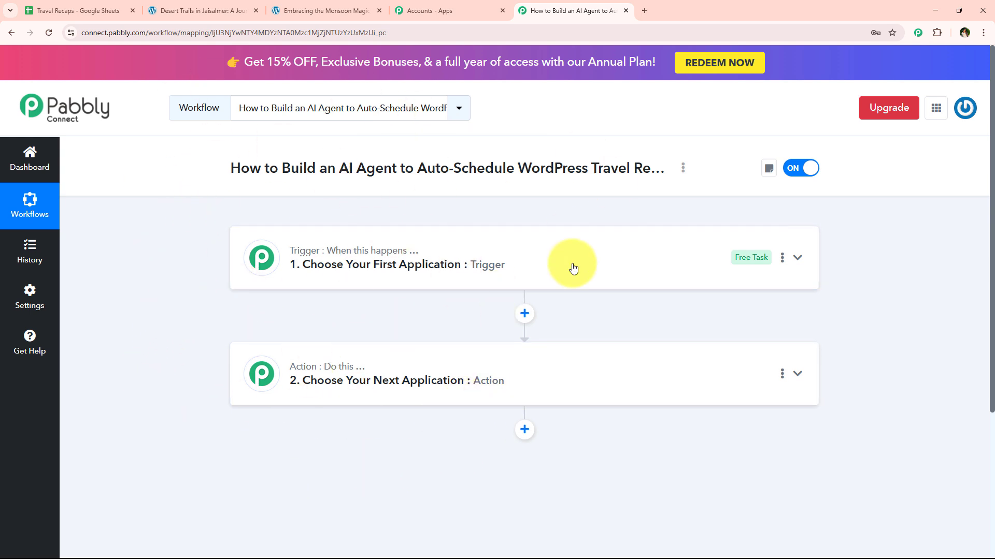
mouse_move(278, 262)
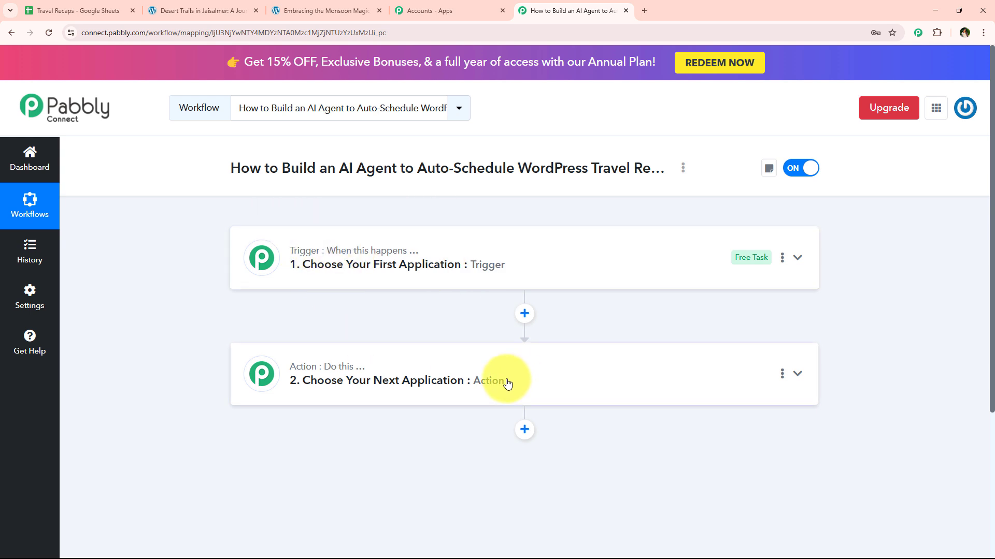
mouse_move(332, 372)
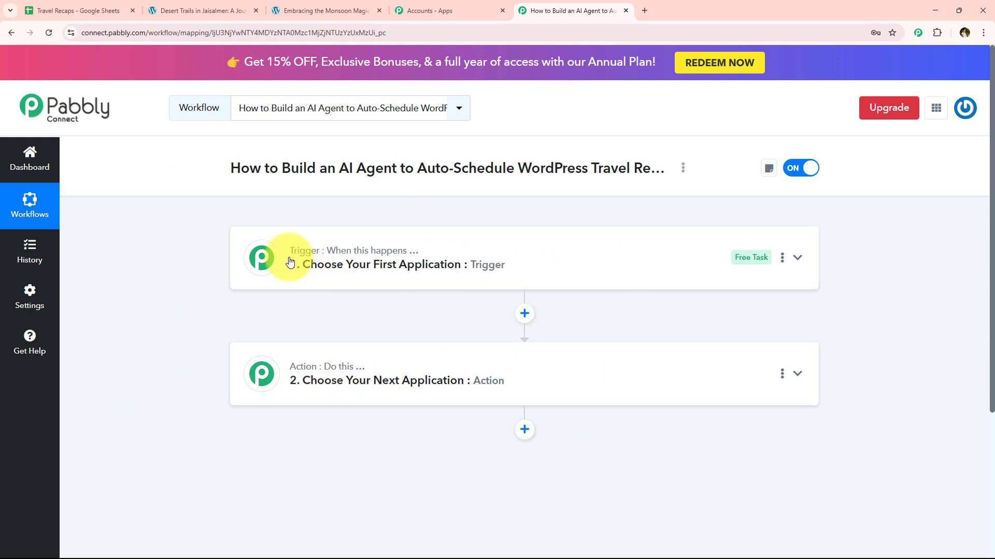
left_click(322, 263)
left_click(311, 330)
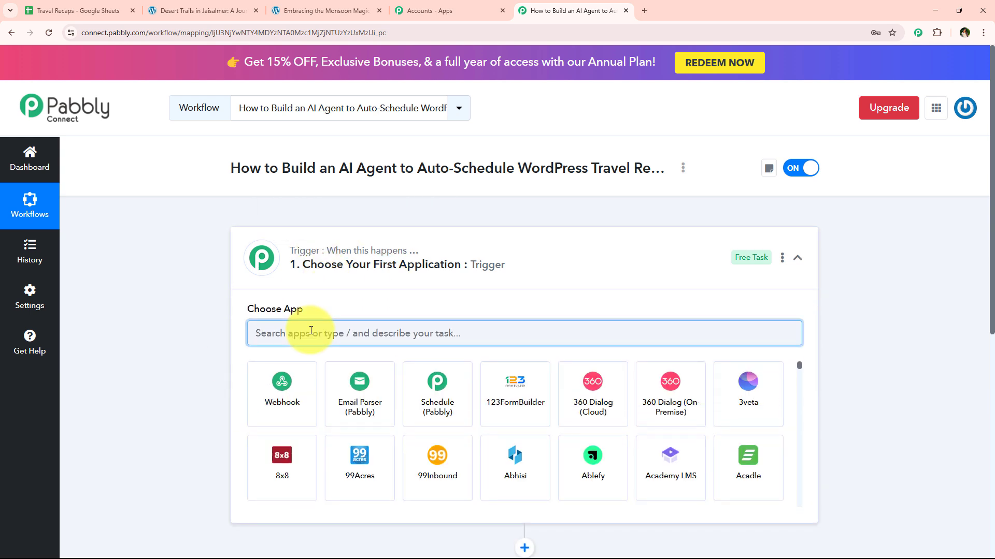
type("Sheet")
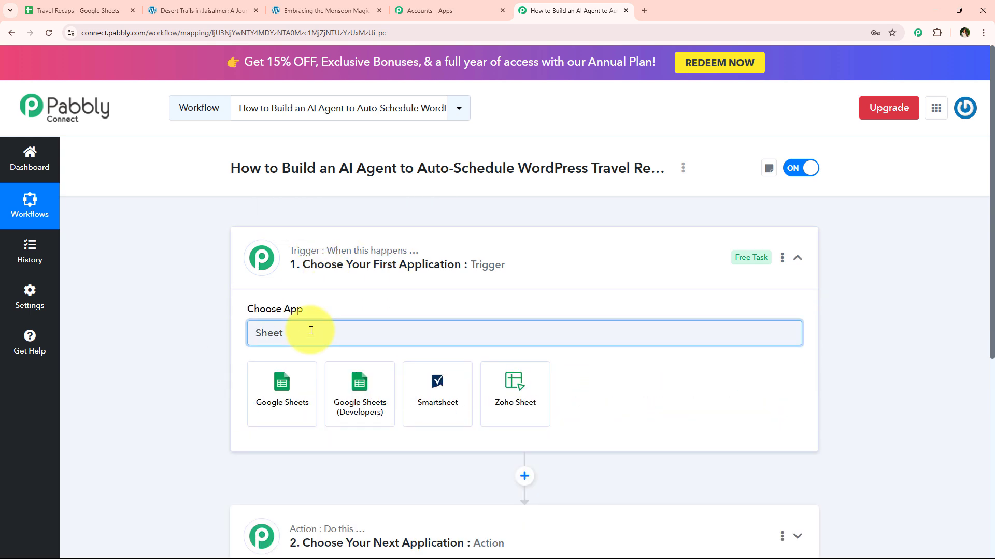
type("s")
left_click(289, 395)
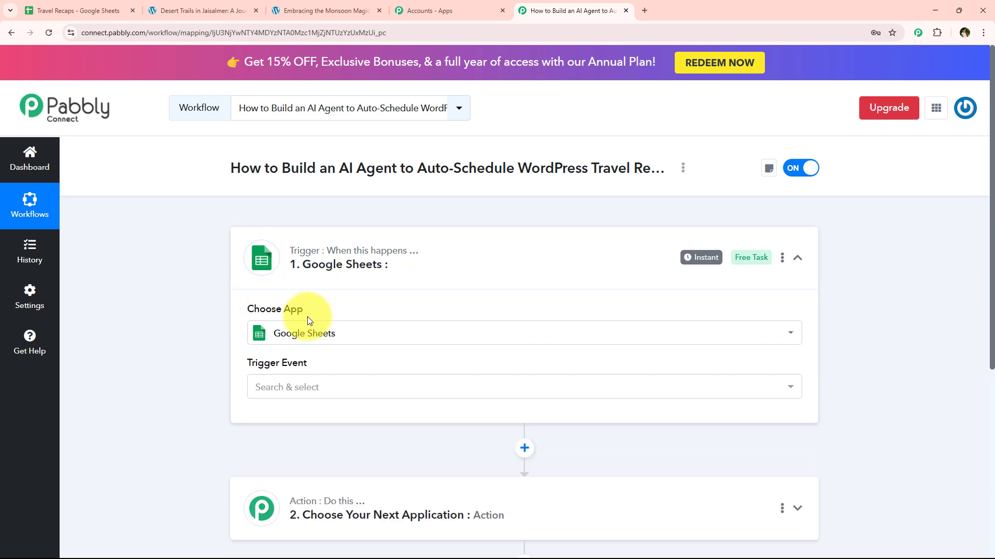
- Review the empty row 4 and the trip columns of the Travel Recaps sheet at 150% zoom, then return to the Pabbly Connect workflow
left_click(95, 4)
left_click_drag(150, 226, 544, 224)
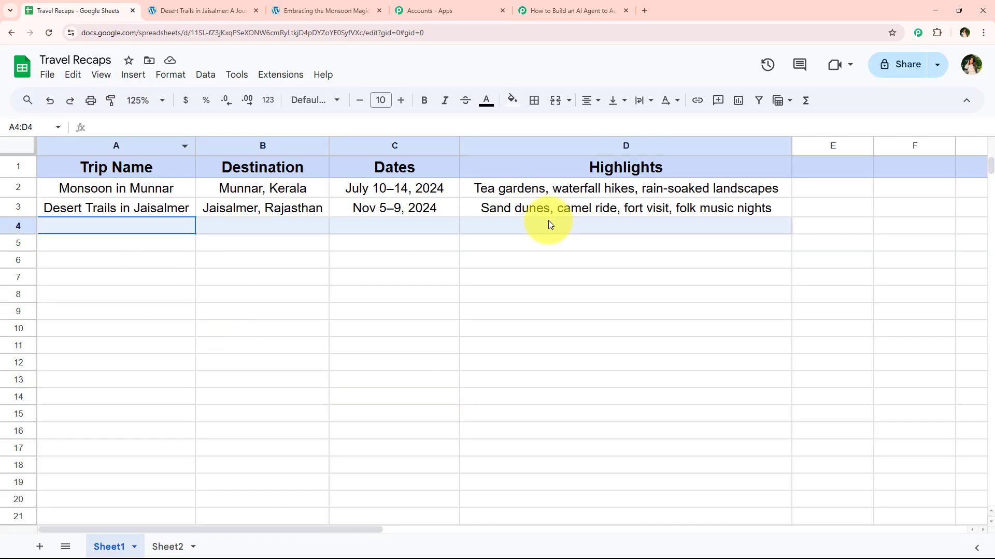
left_click(265, 401)
left_click(161, 101)
left_click(142, 228)
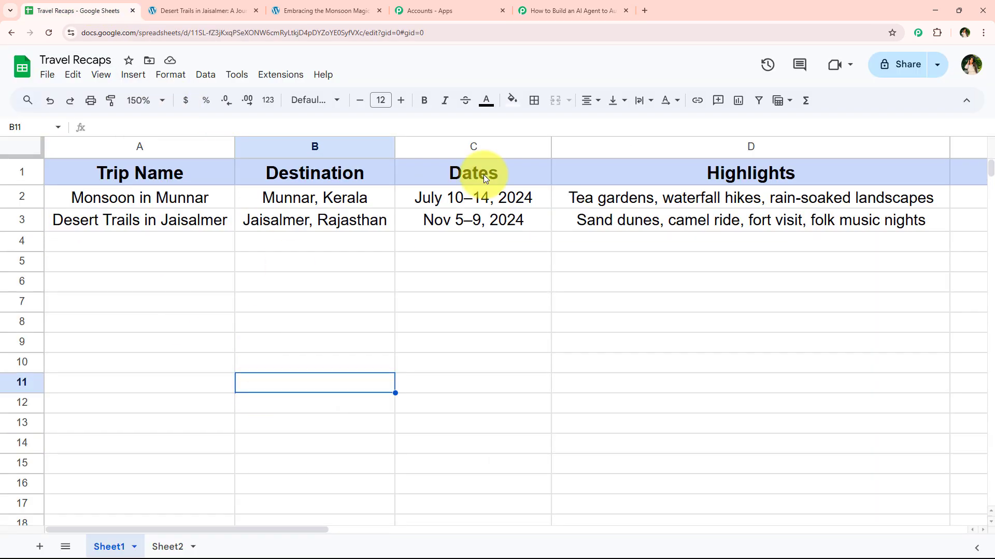
left_click(542, 10)
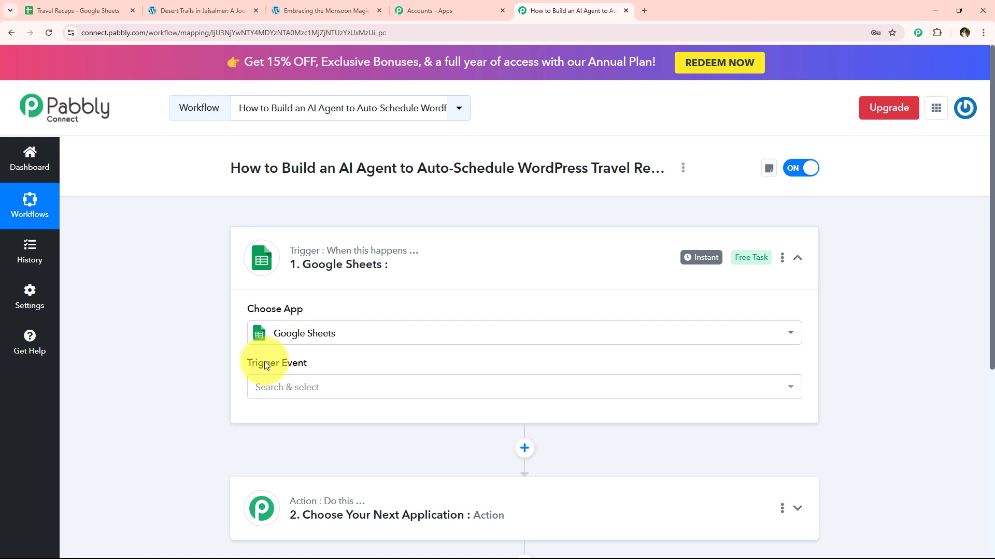
- Set the Google Sheets trigger event to New or Updated Spreadsheet Row
left_click_drag(265, 365, 333, 384)
left_click(333, 386)
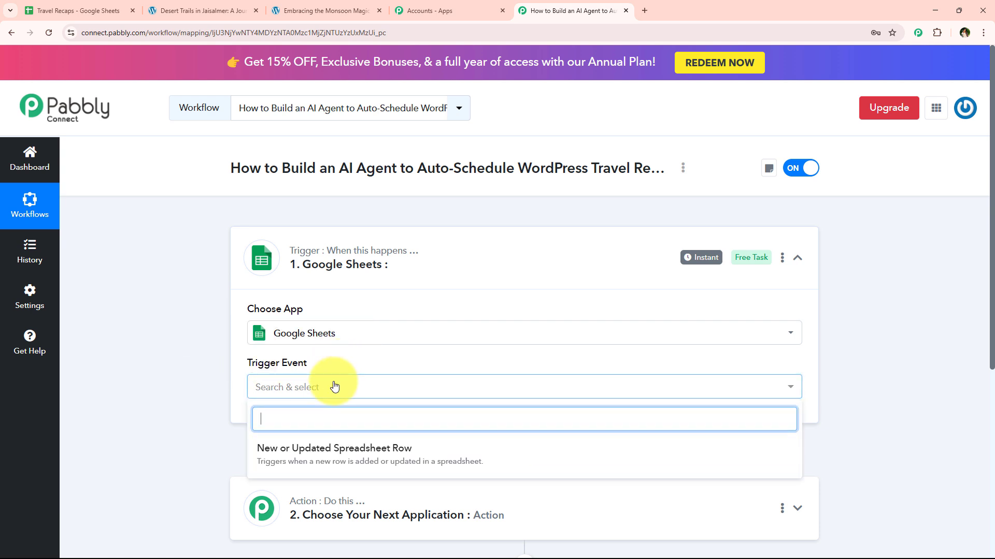
left_click(322, 442)
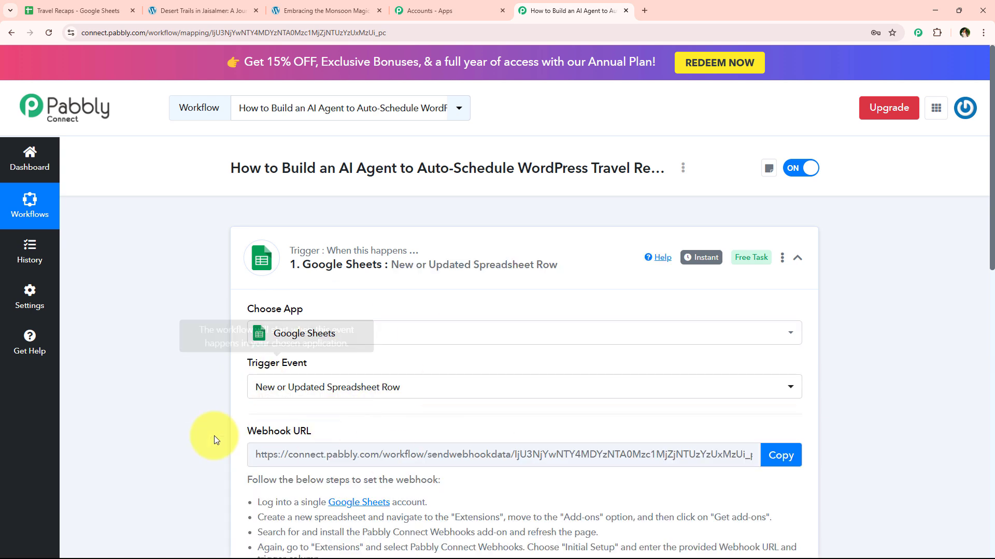
- Copy the trigger's webhook URL and read through the webhook setup instructions below it
scroll(300, 364, "down", 4)
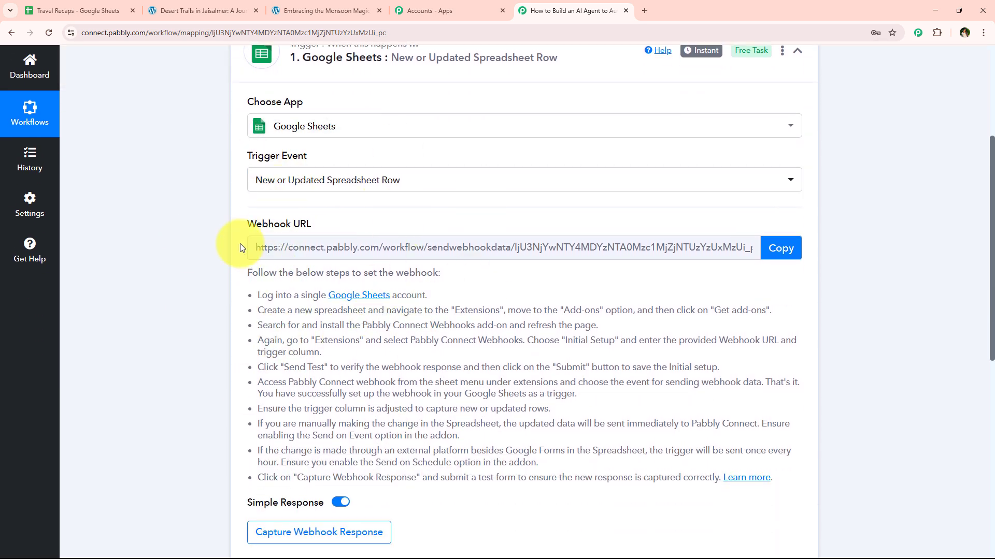
left_click_drag(245, 225, 328, 233)
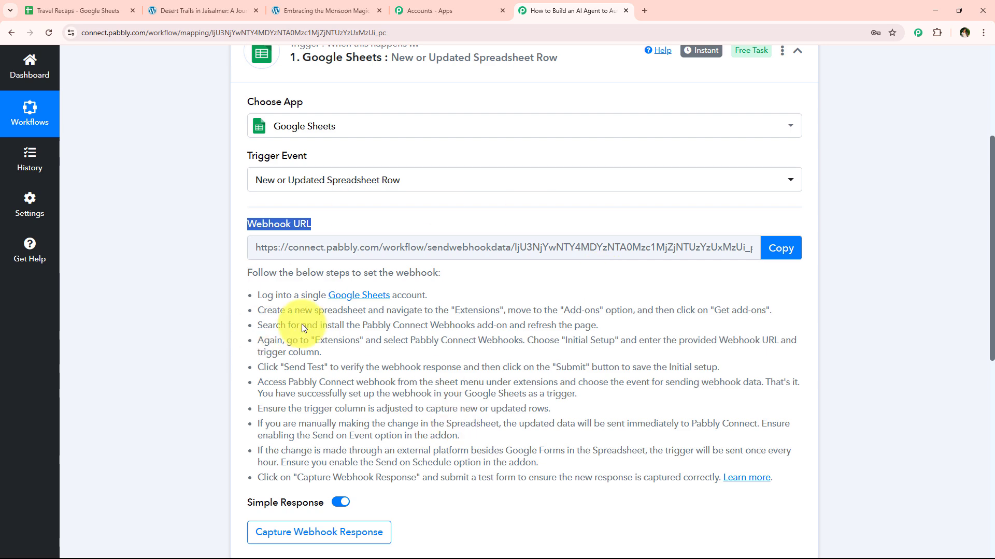
scroll(264, 310, "up", 2)
scroll(241, 269, "down", 2)
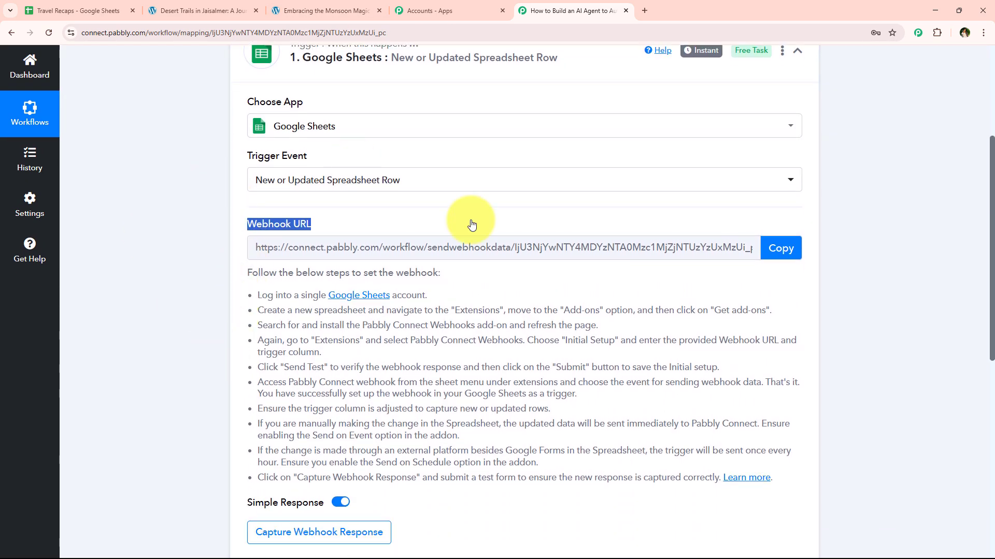
left_click(786, 242)
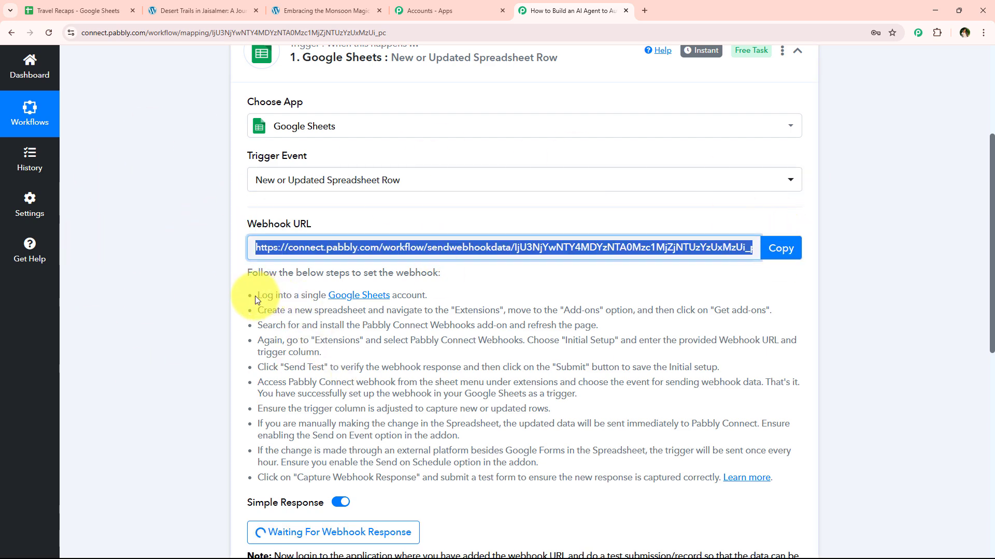
left_click_drag(249, 294, 728, 473)
left_click_drag(259, 298, 437, 295)
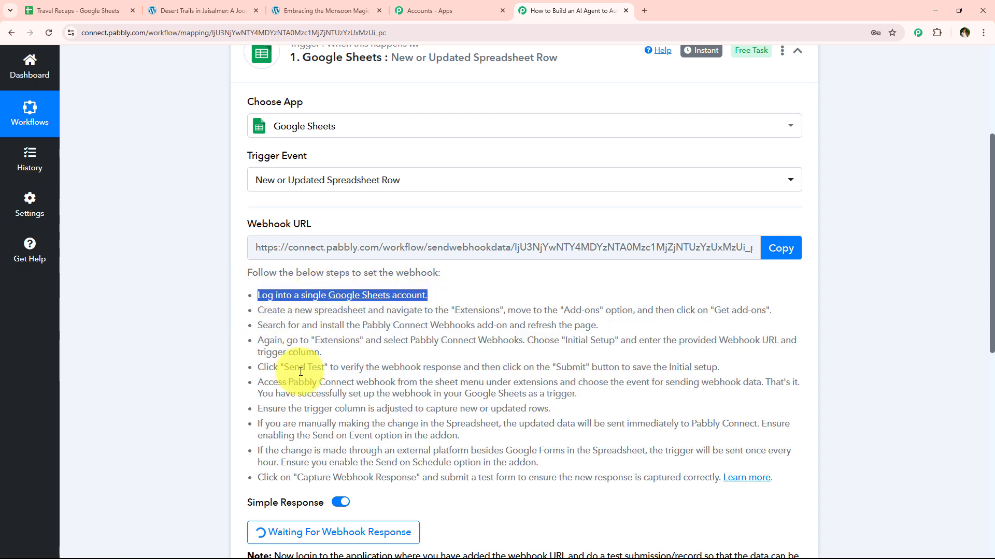
left_click(300, 372)
left_click_drag(250, 310, 604, 309)
left_click(644, 333)
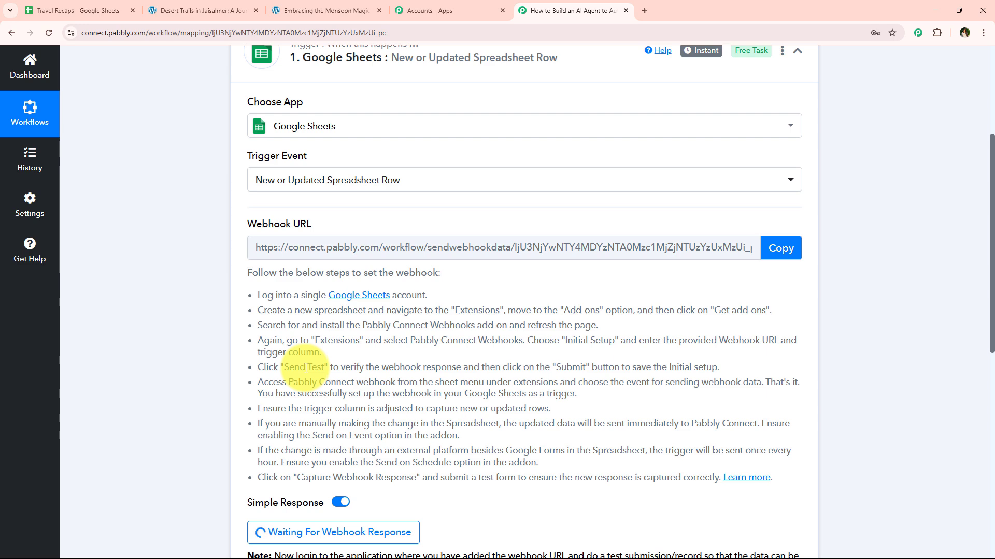
- Switch to the Travel Recaps sheet and look up the Pabbly Connect Webhooks add-on in the Google Workspace Marketplace, then close the marketplace
left_click(77, 10)
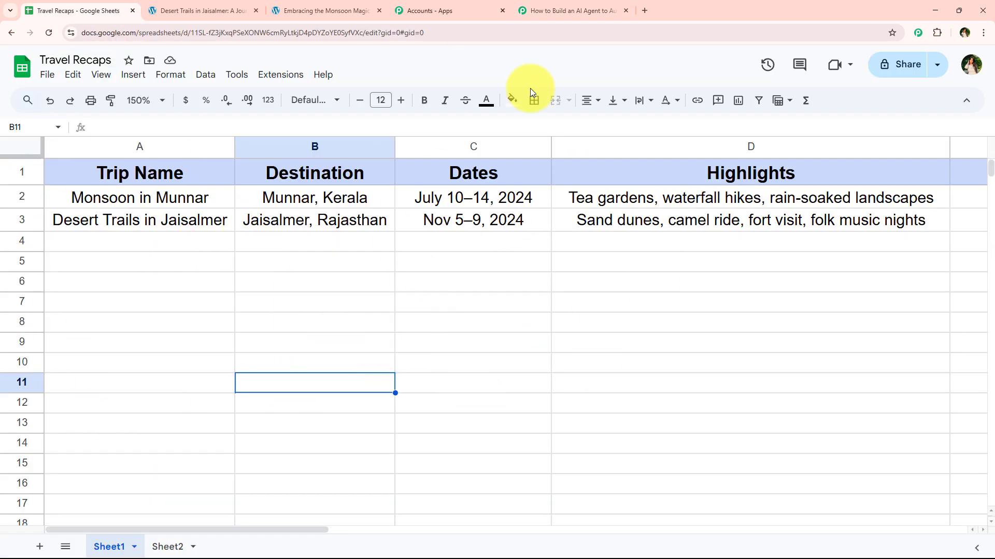
left_click(283, 76)
mouse_move(285, 98)
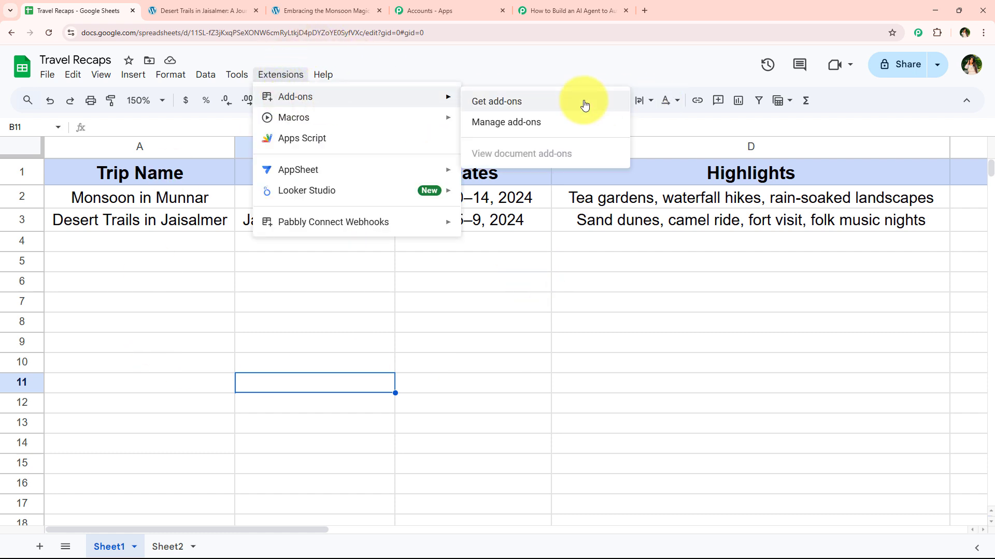
left_click(609, 106)
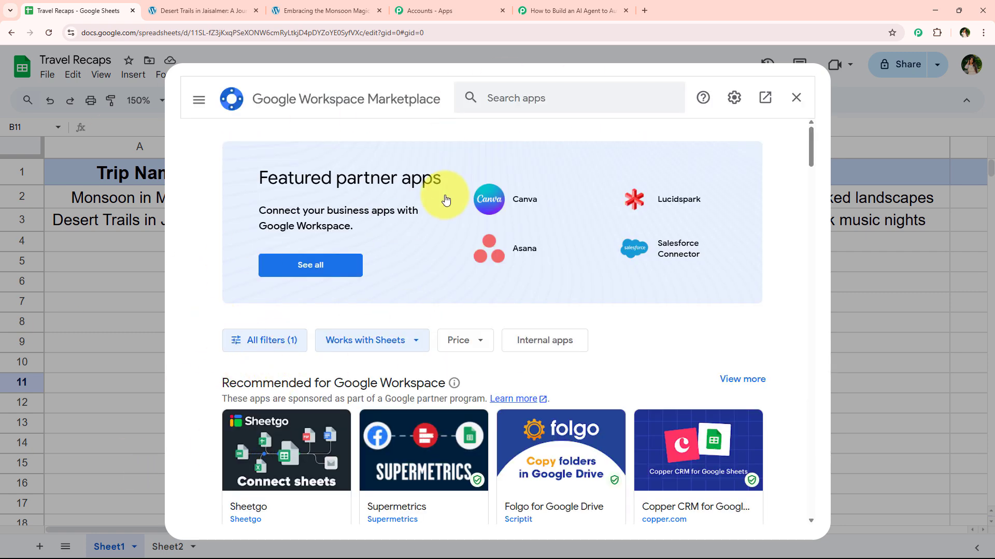
left_click(521, 98)
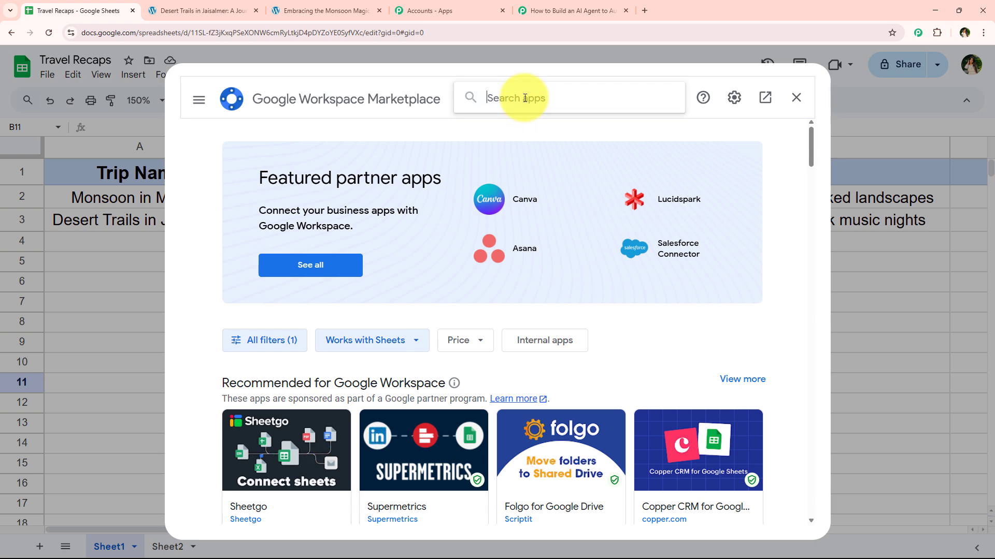
type("Pabbly")
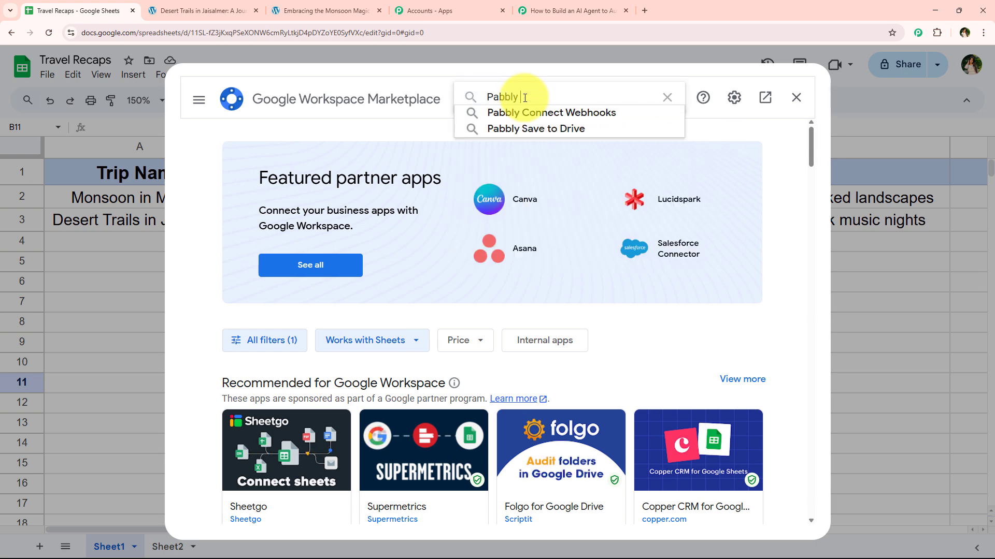
type(" conne")
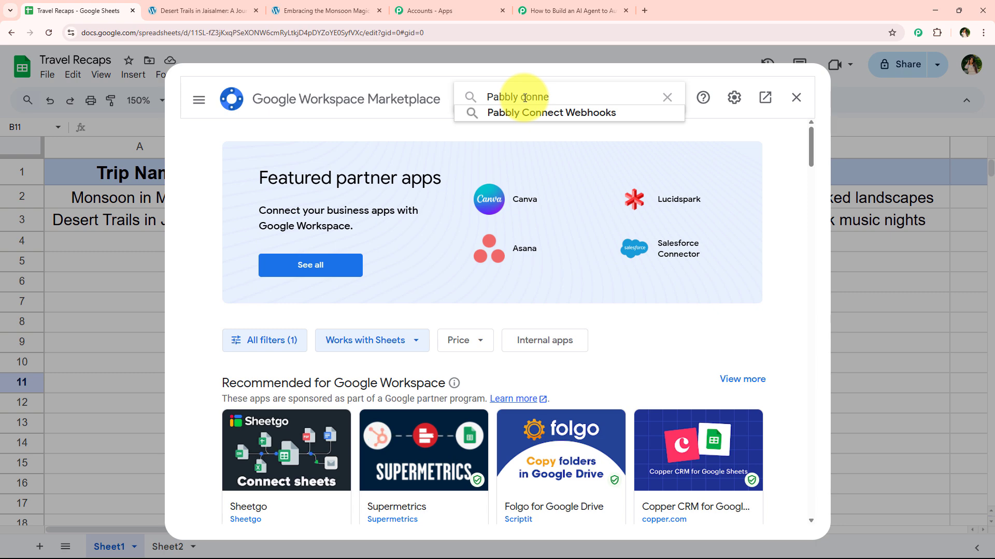
key("Down")
key("Return")
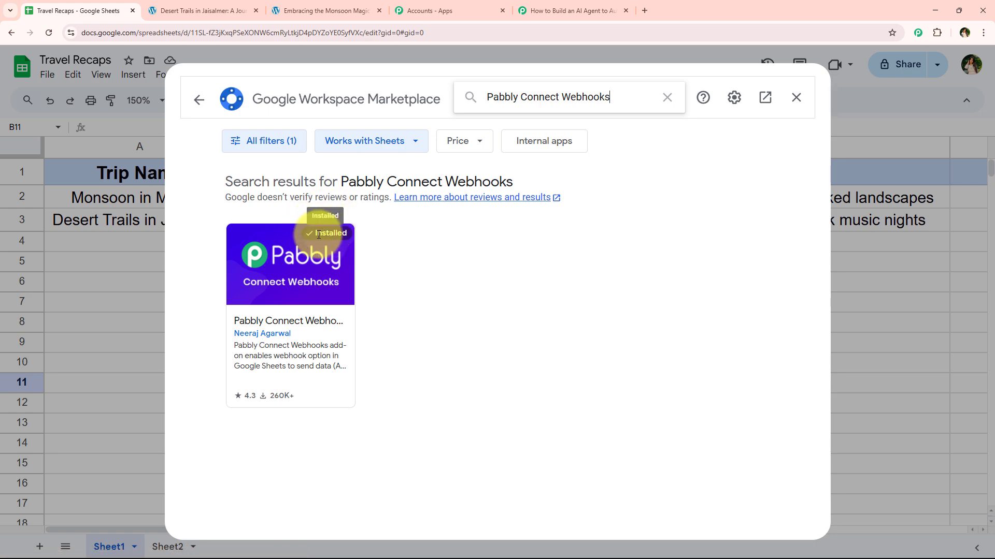
left_click(233, 361)
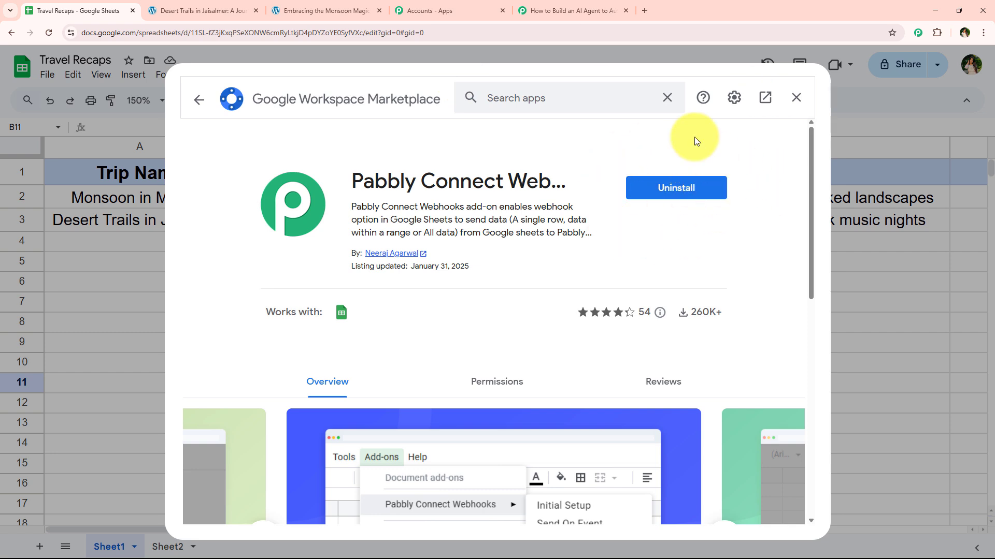
left_click(796, 98)
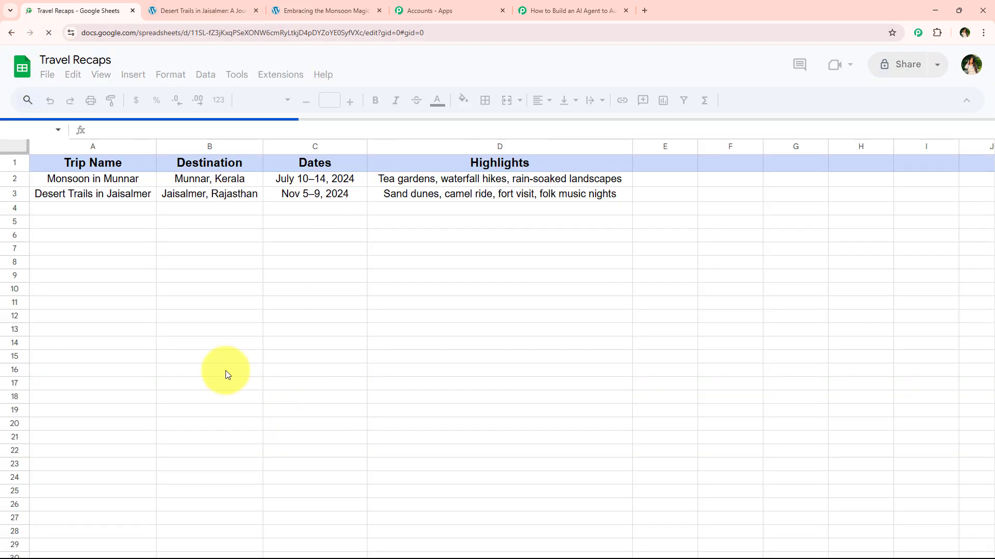
- Set the reloaded sheet's zoom to 125% and open the Initial Setup of the Pabbly Connect Webhooks add-on
left_click(160, 100)
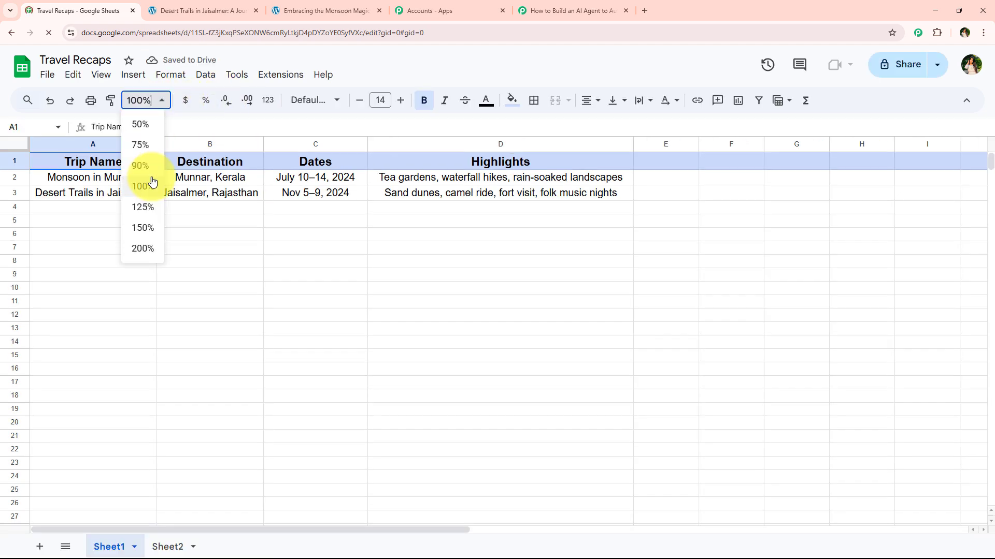
left_click(141, 205)
left_click(173, 354)
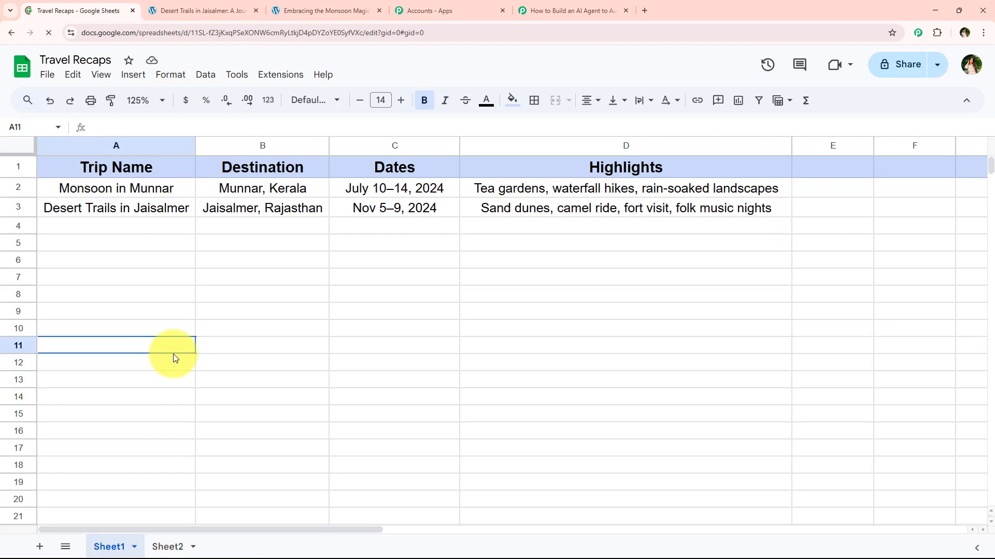
left_click(279, 75)
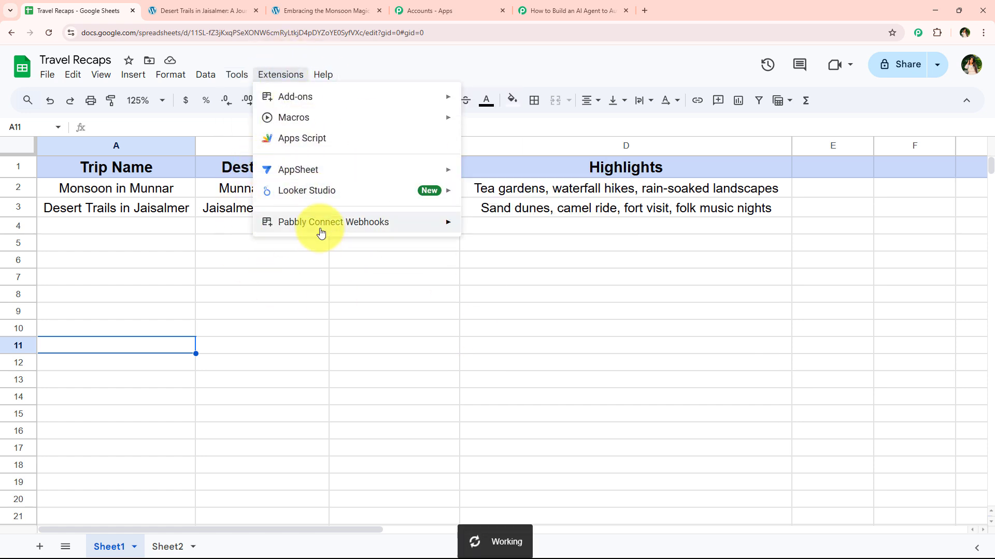
mouse_move(340, 233)
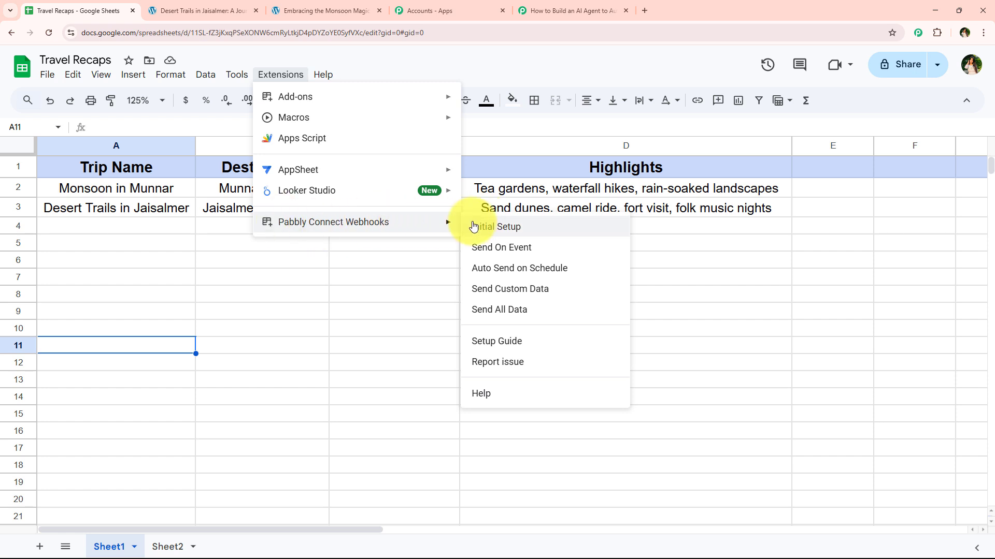
left_click(560, 235)
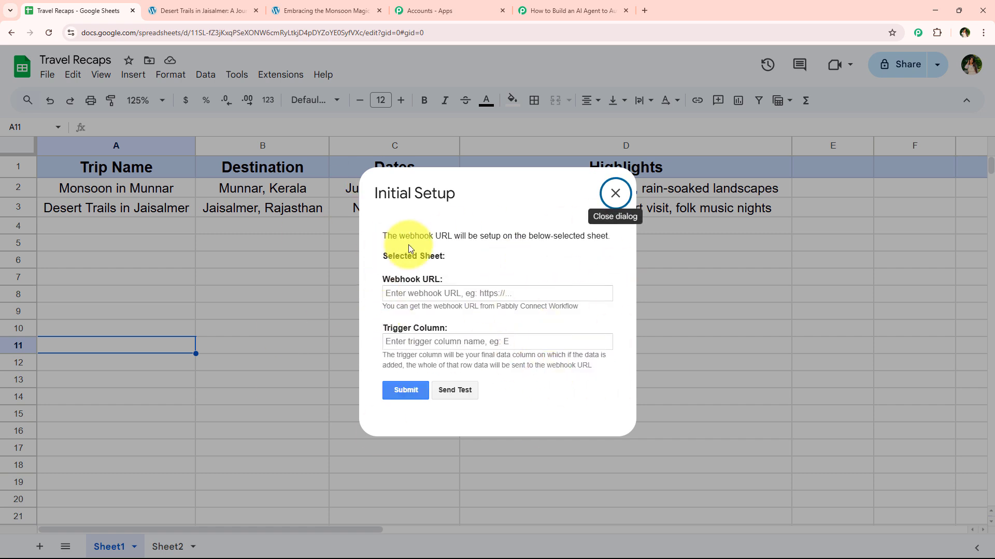
- Fill in the Initial Setup with the copied webhook URL and D as the trigger column
left_click_drag(382, 279, 445, 279)
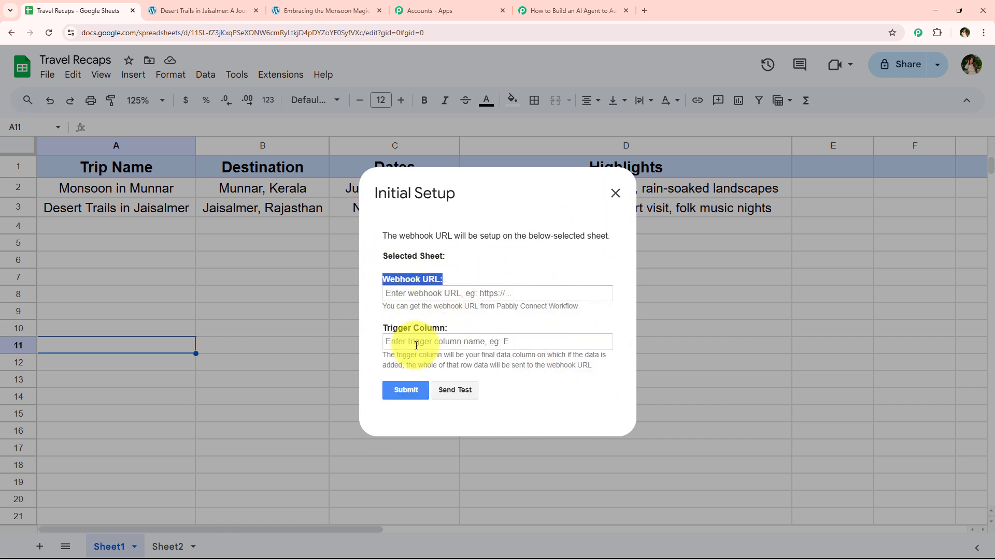
left_click_drag(382, 328, 454, 328)
left_click(464, 299)
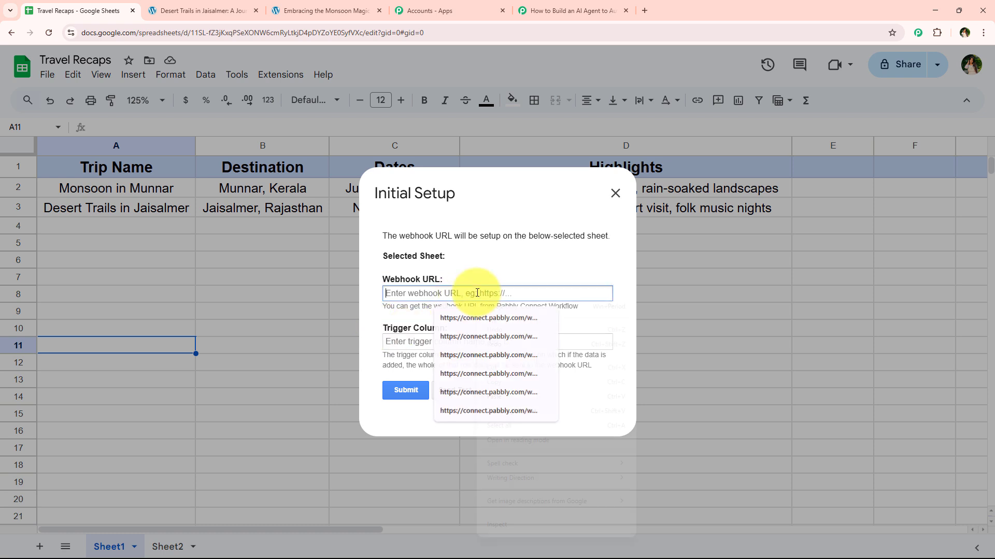
right_click(500, 296)
left_click(516, 396)
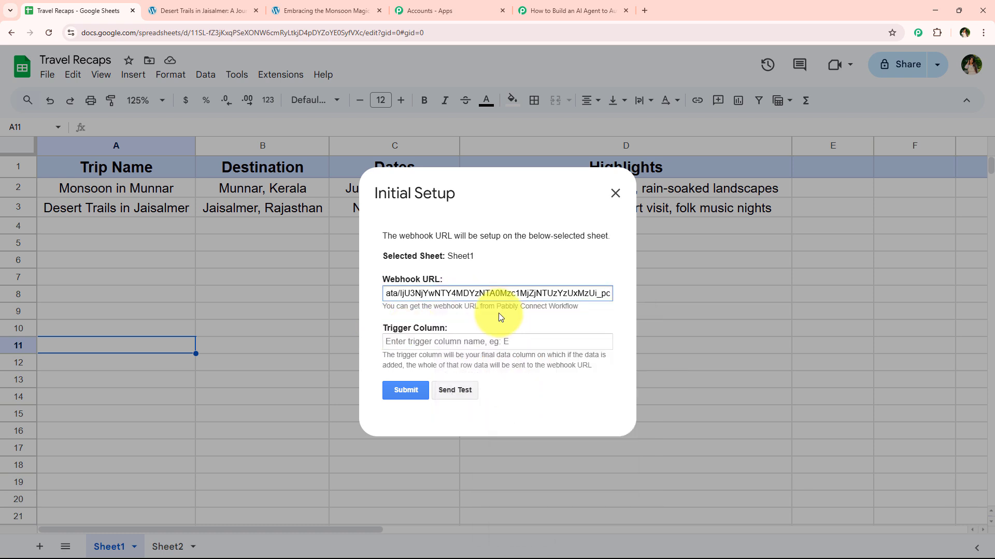
left_click(499, 317)
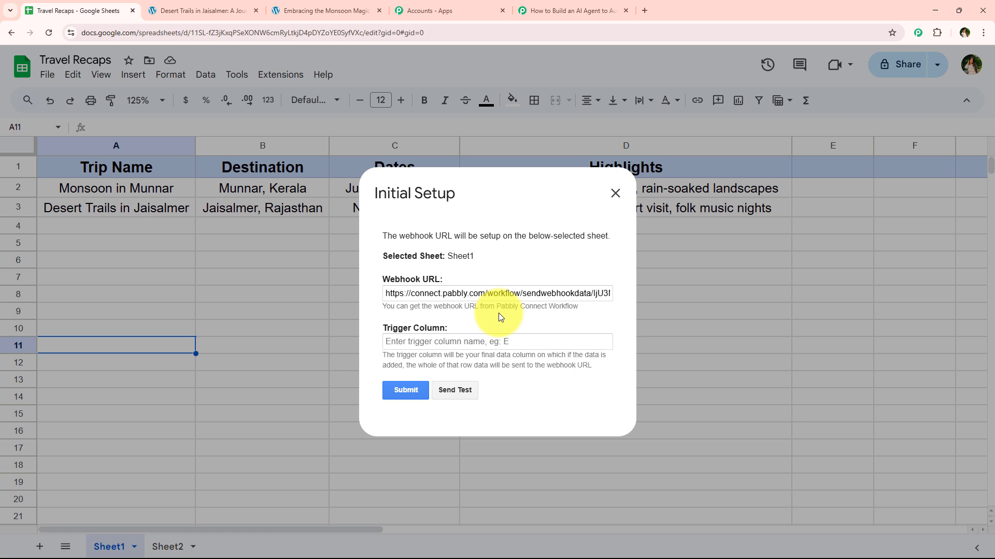
left_click(473, 340)
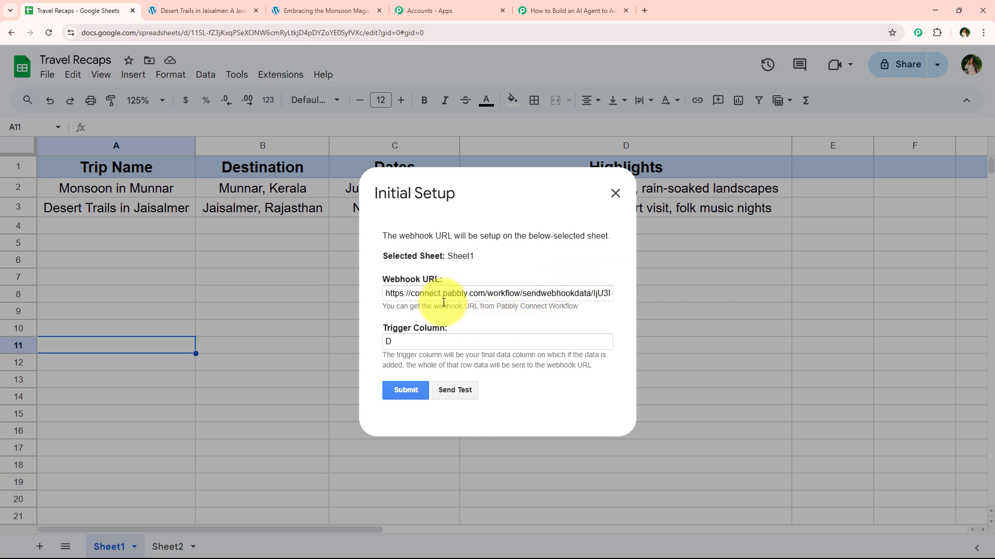
double_click(384, 342)
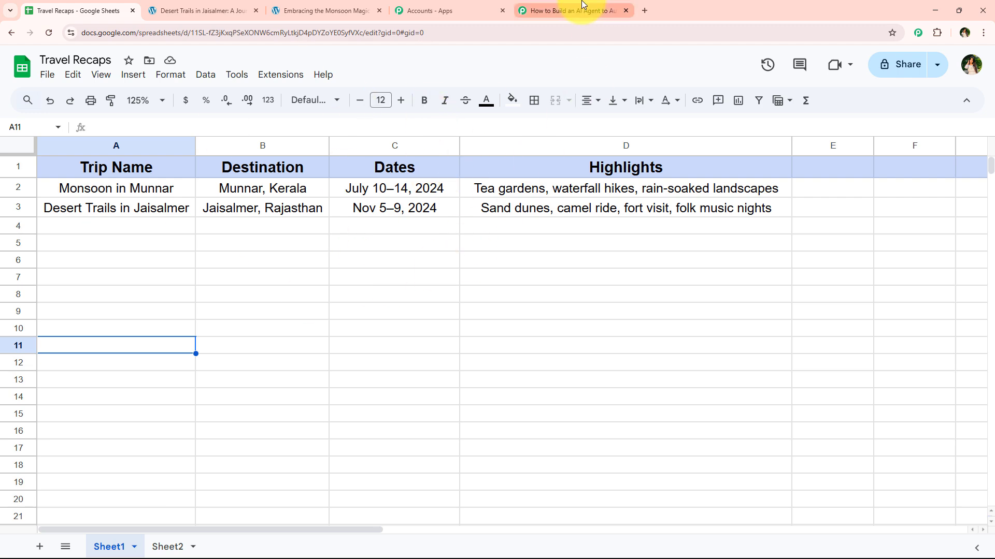
- Read the test submission note in the Pabbly Connect workflow, then enable Send On Event for Pabbly Connect Webhooks in the Travel Recaps sheet
left_click(582, 6)
scroll(210, 302, "up", 3)
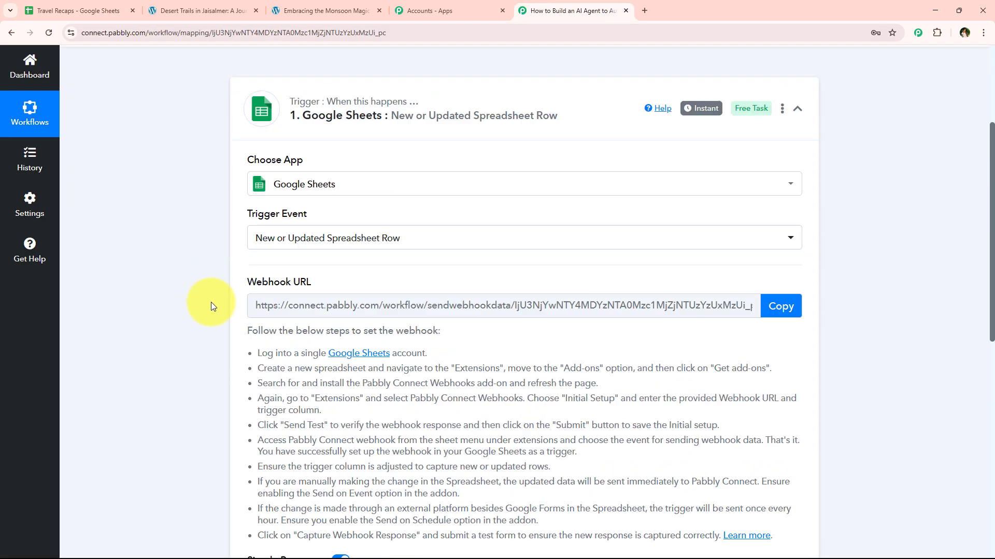
scroll(213, 247, "down", 8)
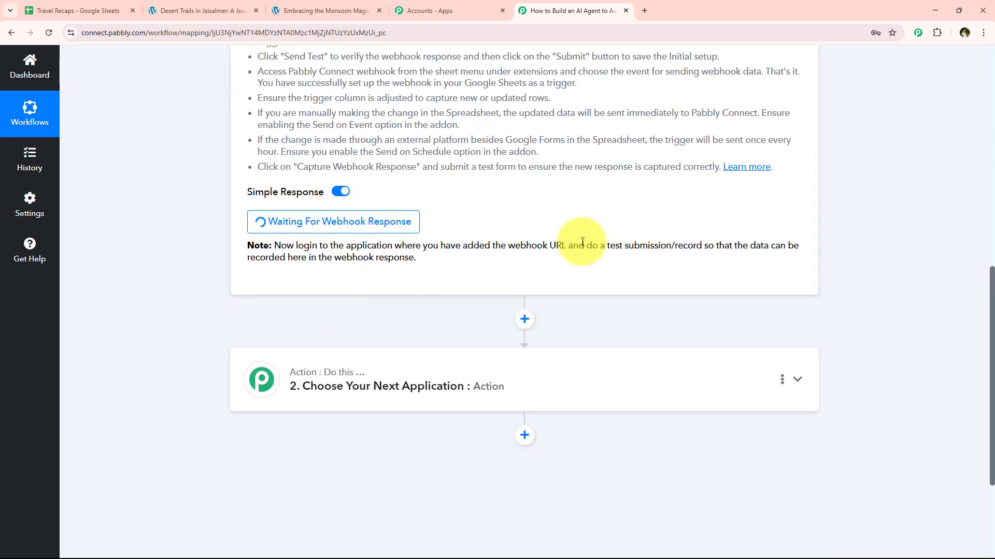
left_click_drag(587, 246, 701, 251)
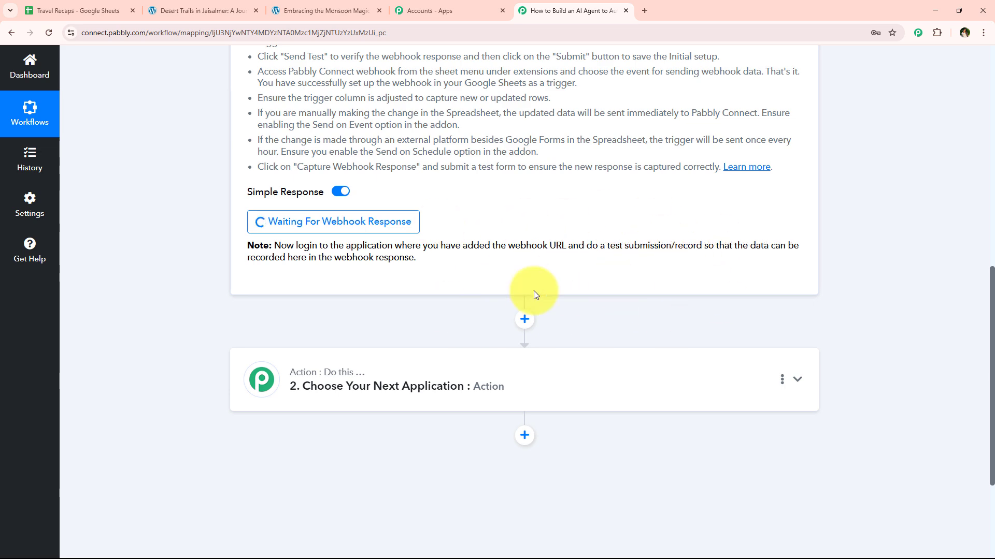
left_click(82, 11)
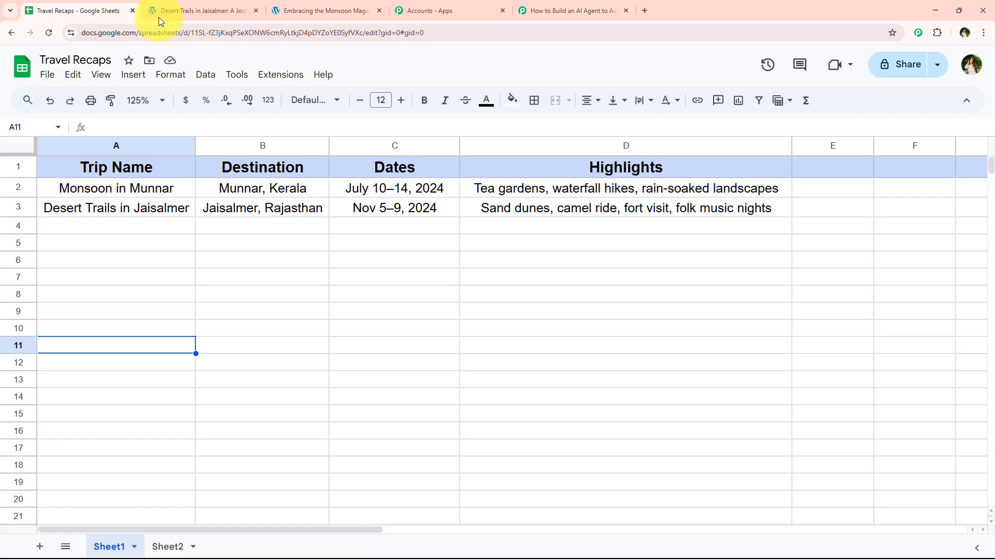
left_click(279, 78)
mouse_move(321, 223)
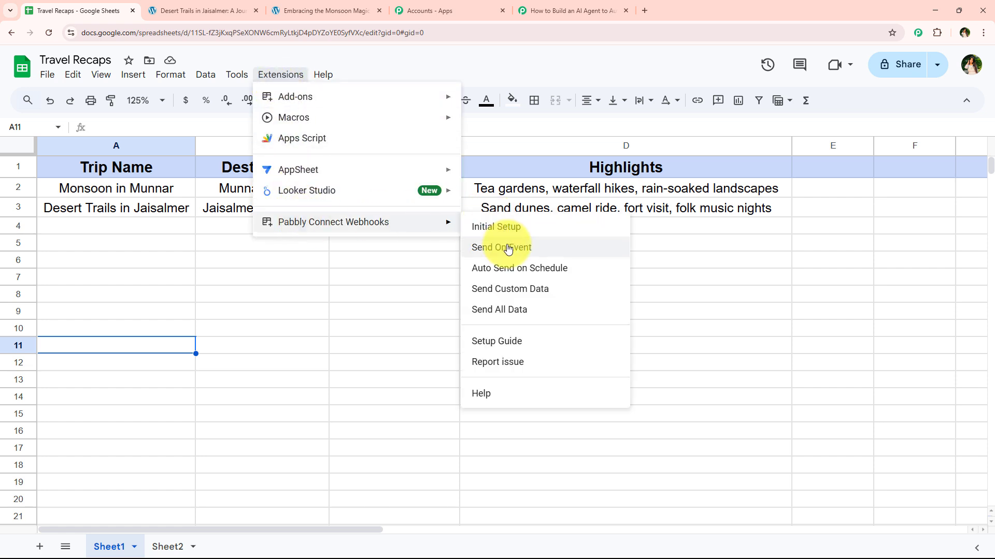
left_click(561, 254)
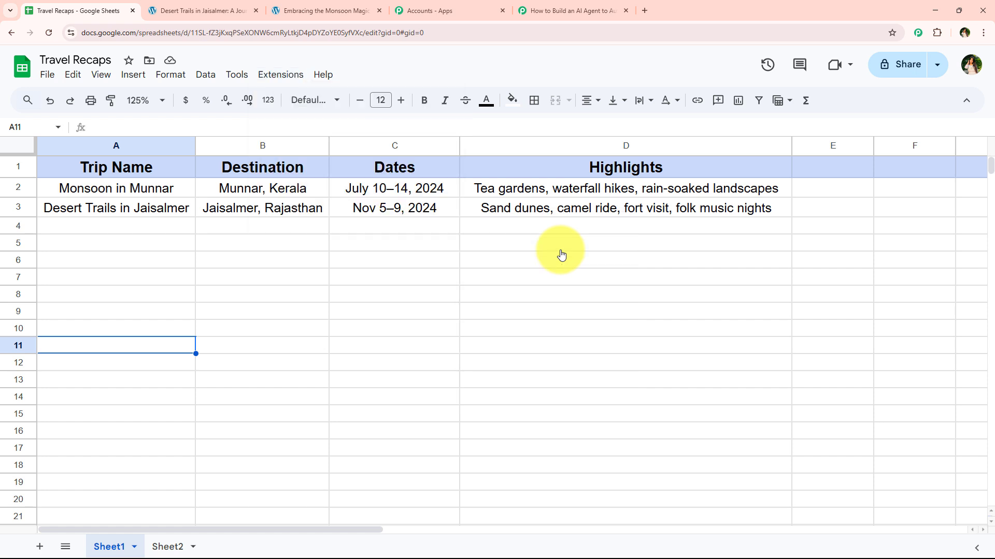
- Set the Travel Recaps sheet's zoom to 150% and select cell A6
left_click(160, 101)
left_click(143, 228)
left_click(194, 265)
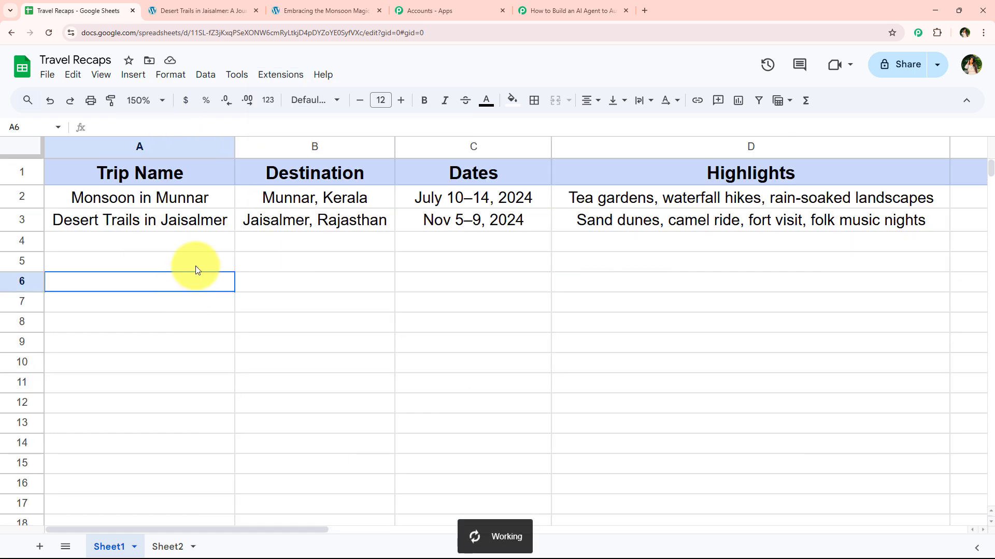
- Check the Send On Event setting of the Pabbly Connect Webhooks add-on and the empty rows of the Travel Recaps sheet
left_click(279, 75)
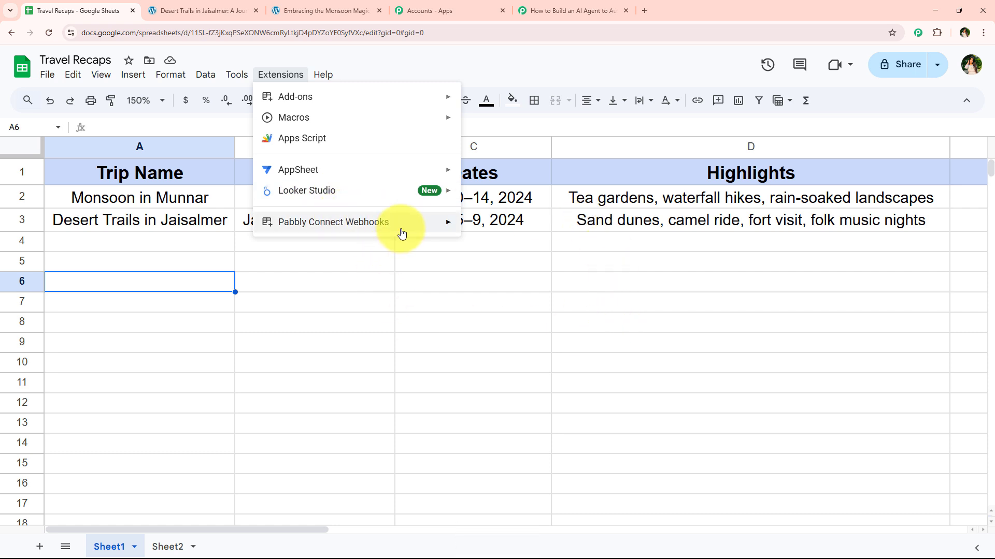
mouse_move(402, 235)
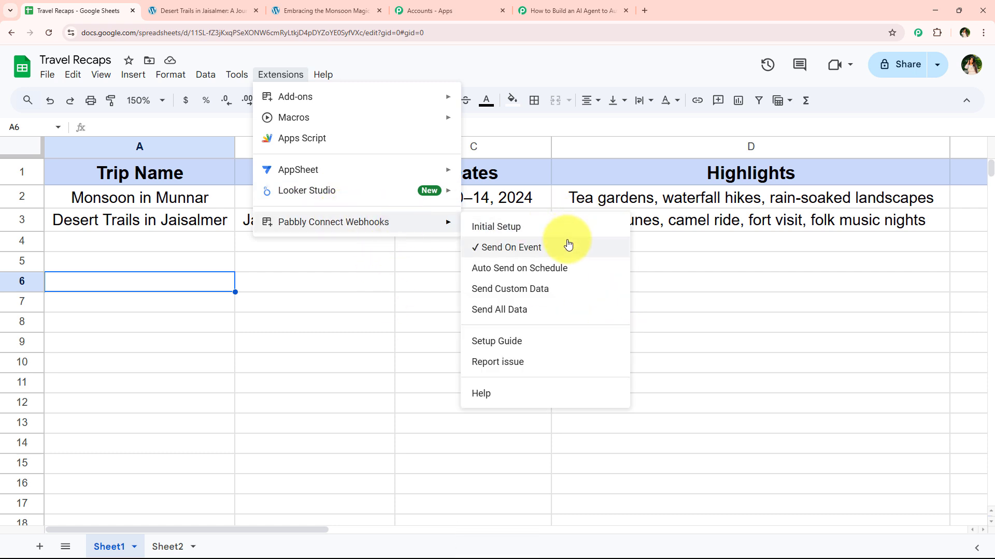
left_click(381, 341)
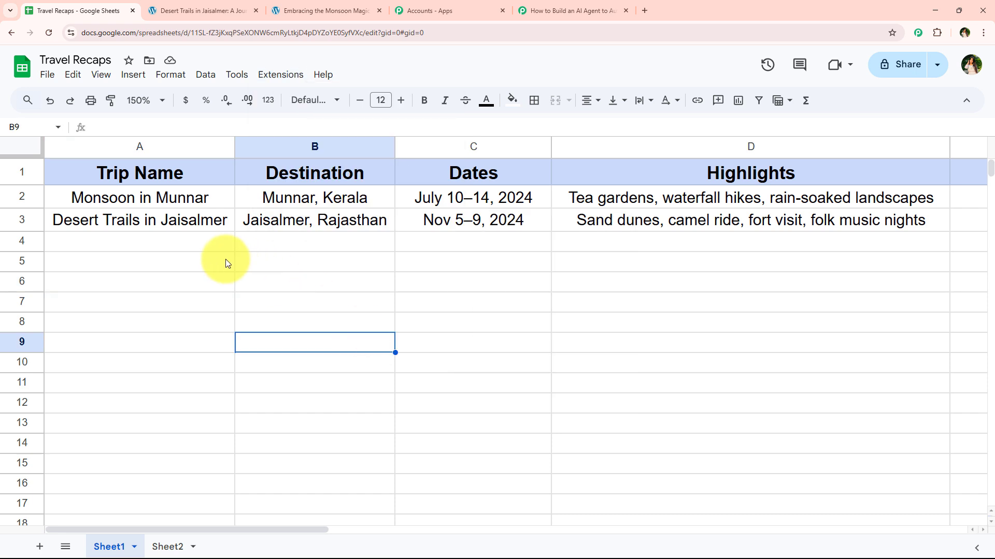
left_click_drag(215, 242, 615, 244)
left_click(316, 409)
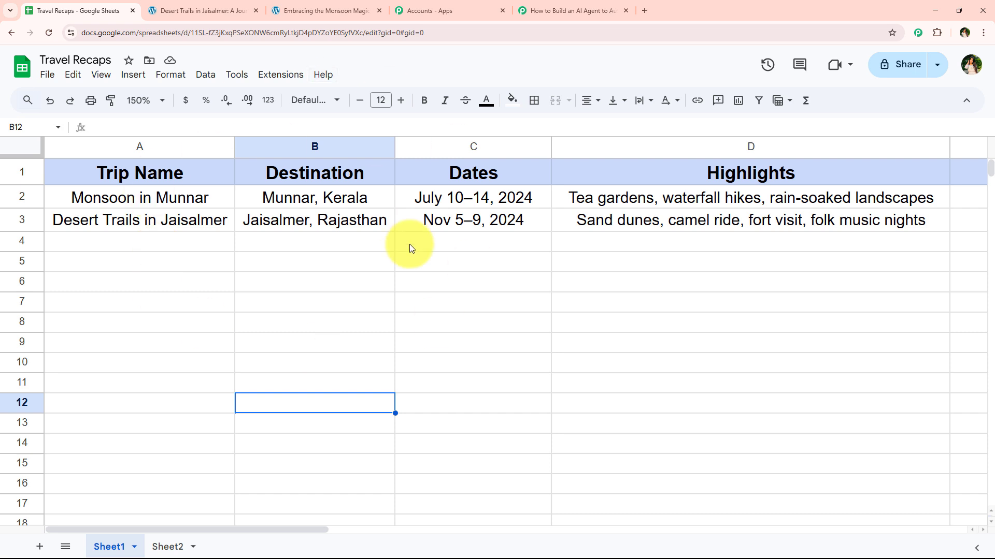
left_click(300, 75)
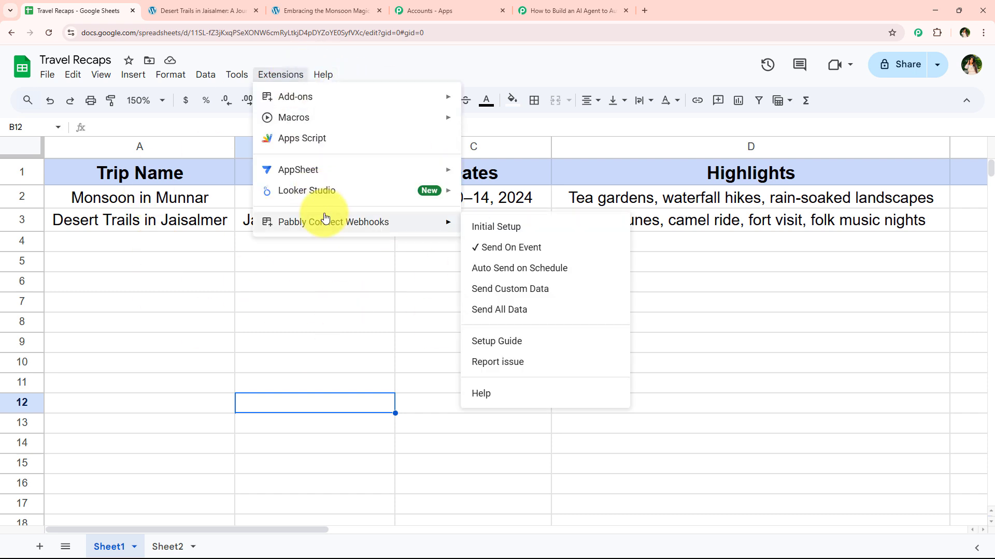
left_click(331, 282)
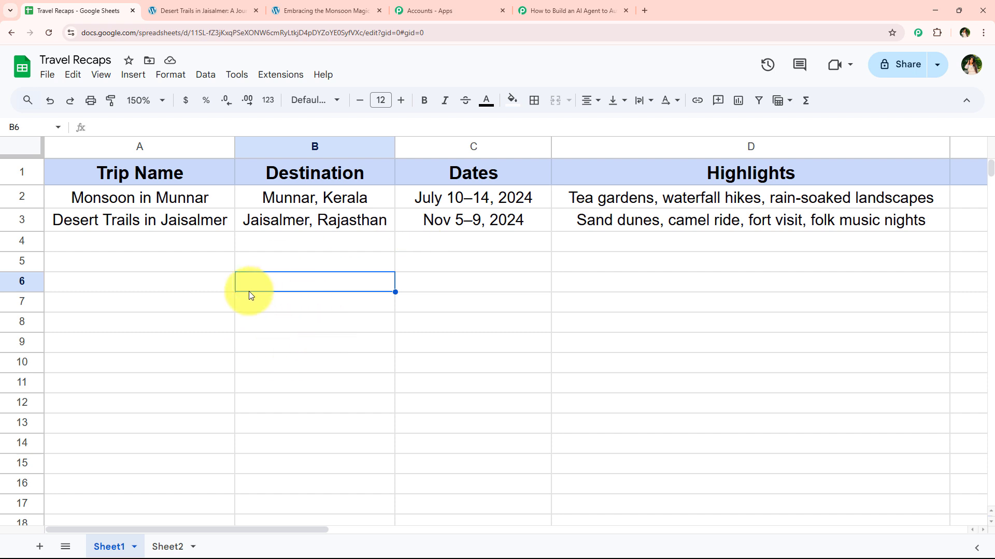
left_click_drag(166, 253, 580, 252)
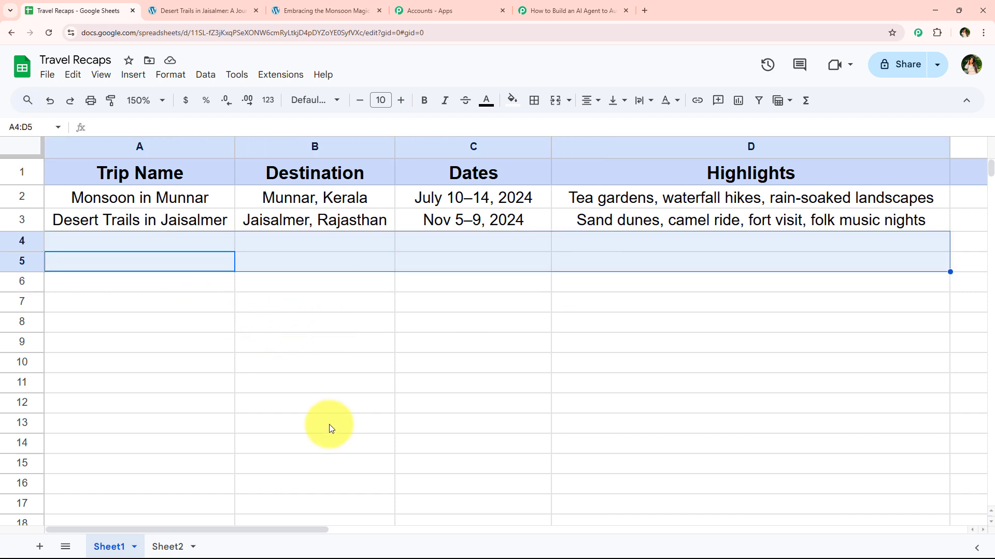
- Add the trip Varanasi Spiritual Sojourn in row 4: Varanasi, UP; Jan 18–21, 2025; Ganga aarti, temple walk, street food, sunrise boat ride
left_click(328, 429)
key("ctrl+z")
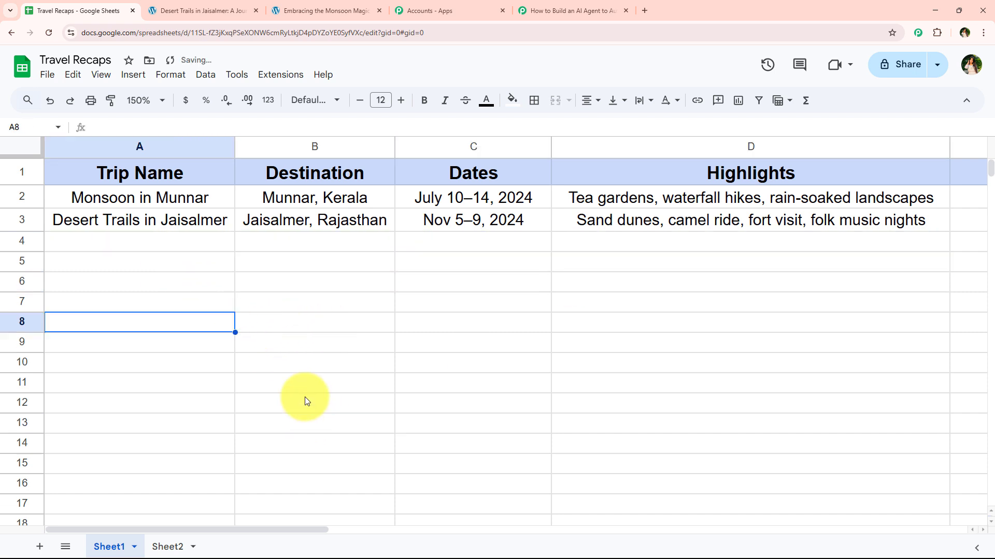
key("ctrl+y")
key("ctrl+y")
key("ctrl+y")
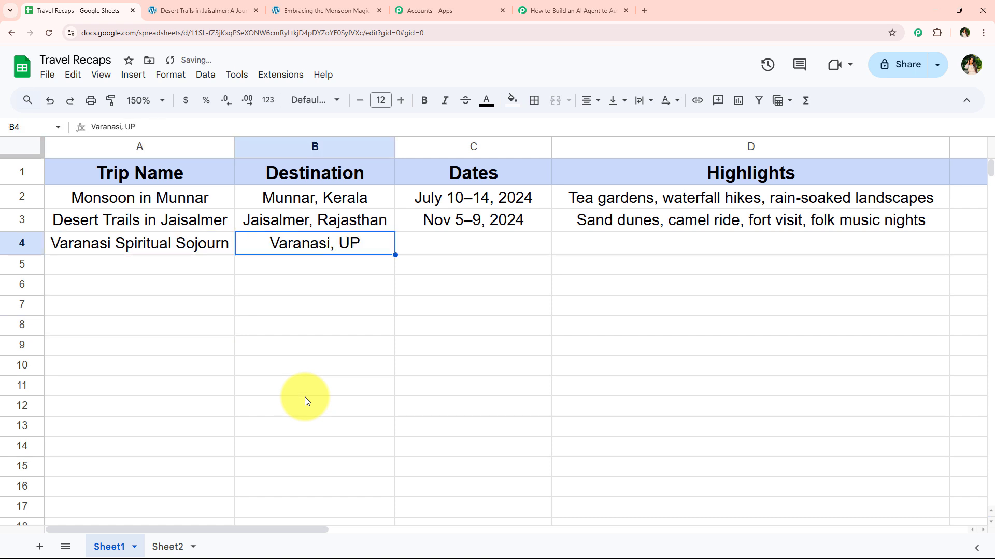
double_click(622, 251)
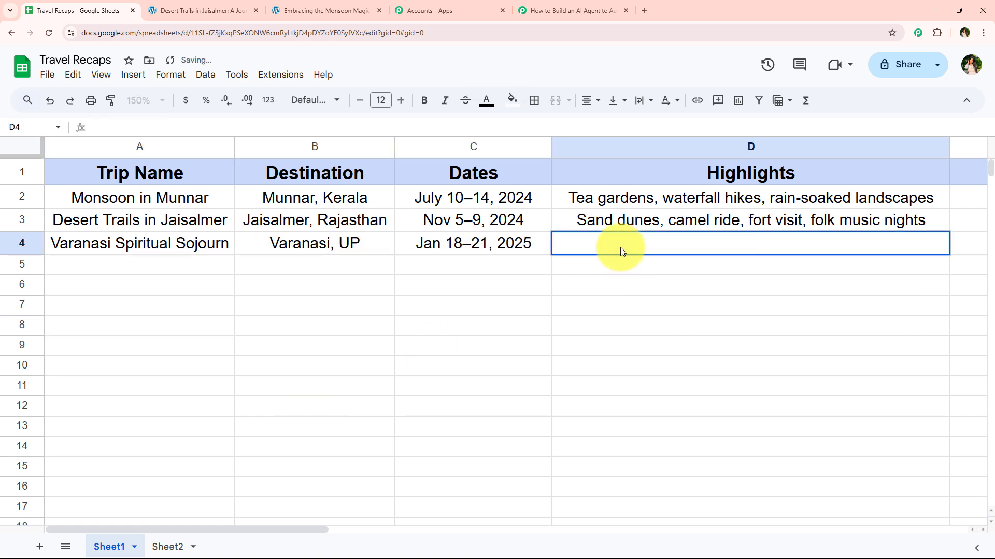
type("Ganga aarti, temple walk, street food, sunrise boat ride")
key("Return")
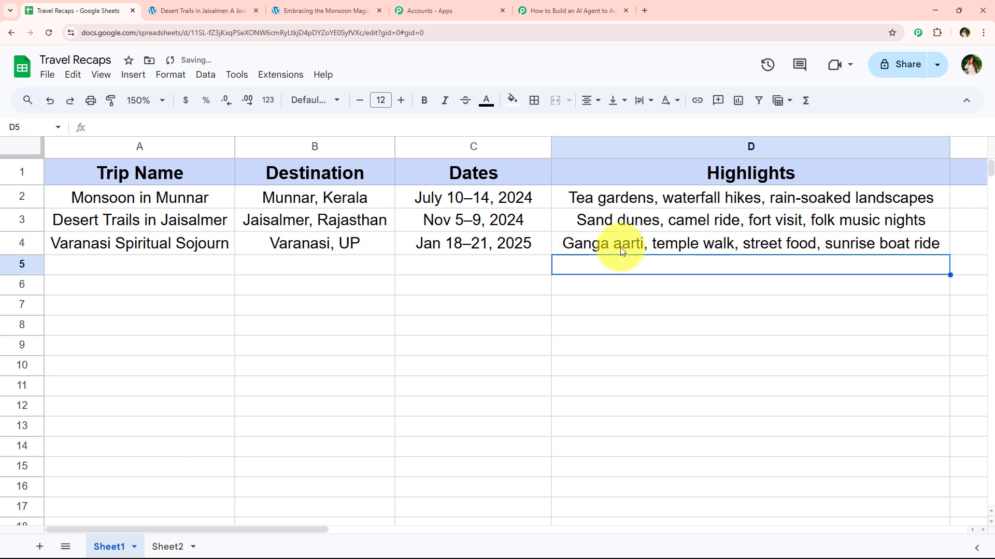
left_click_drag(197, 242, 586, 241)
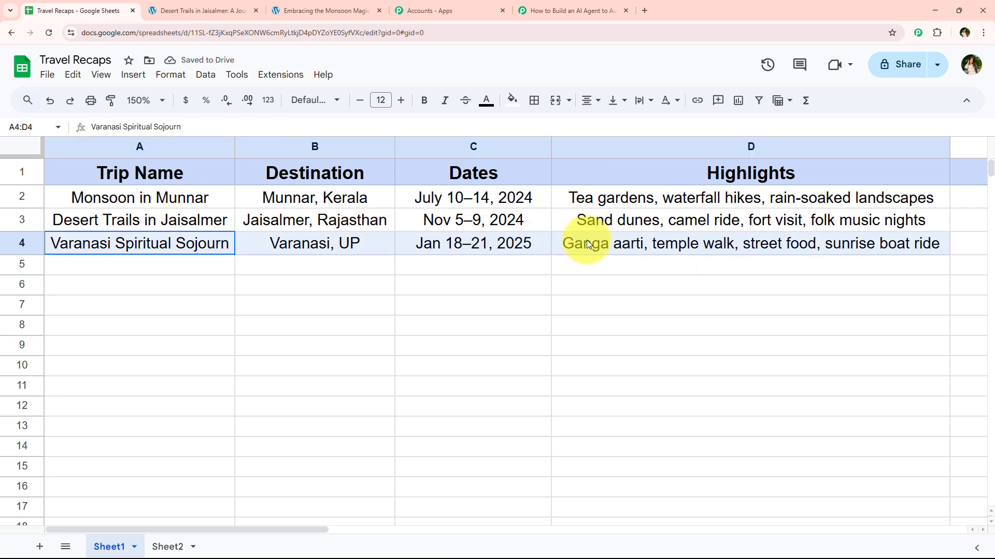
left_click(498, 346)
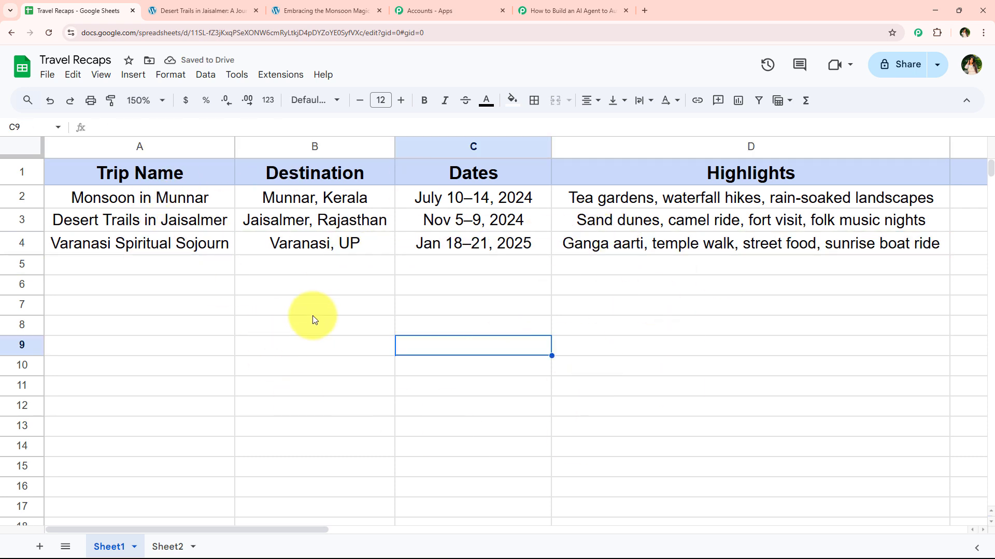
left_click_drag(218, 244, 565, 238)
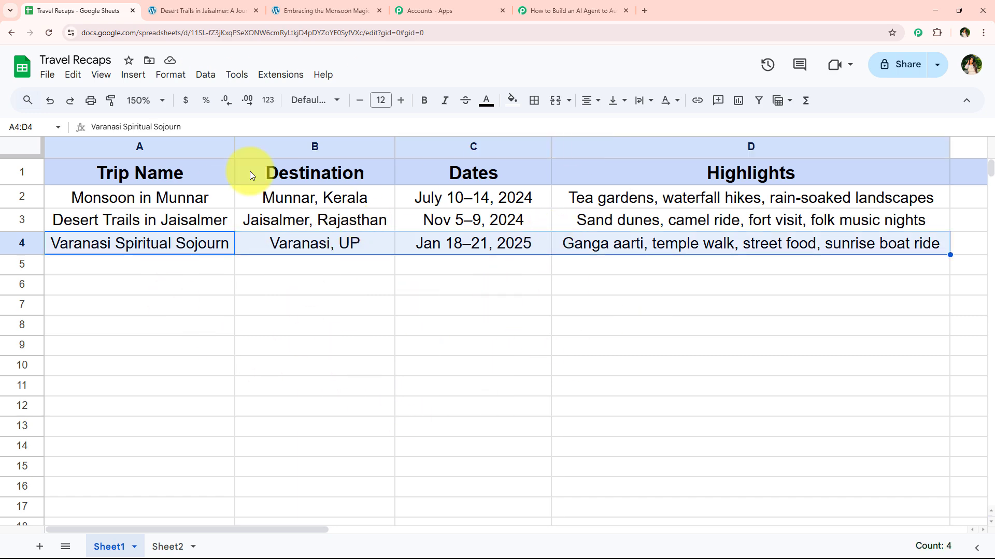
- Switch to the Pabbly Connect workflow, examine the webhook response captured by the Google Sheets trigger, and collapse the trigger
left_click_drag(602, 4, 208, 4)
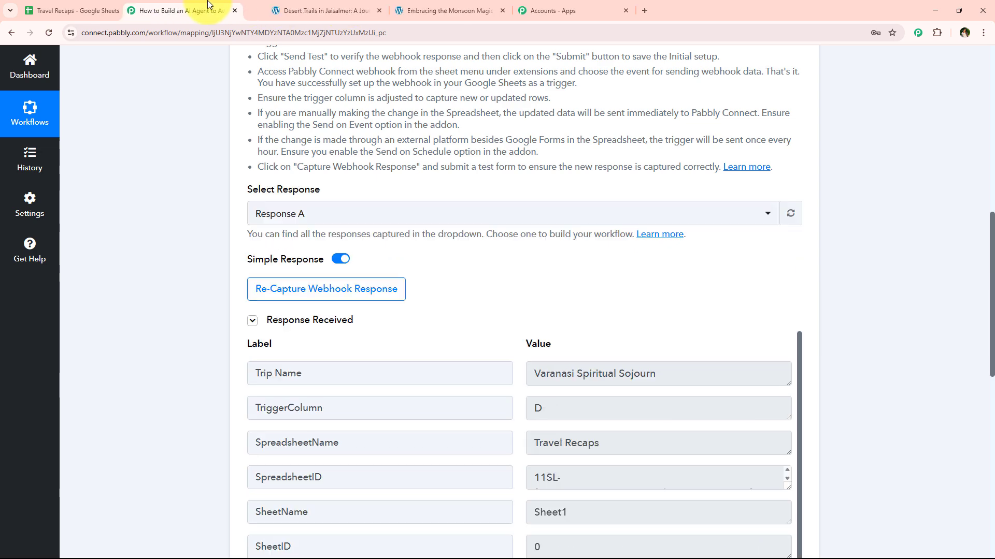
scroll(489, 206, "down", 3)
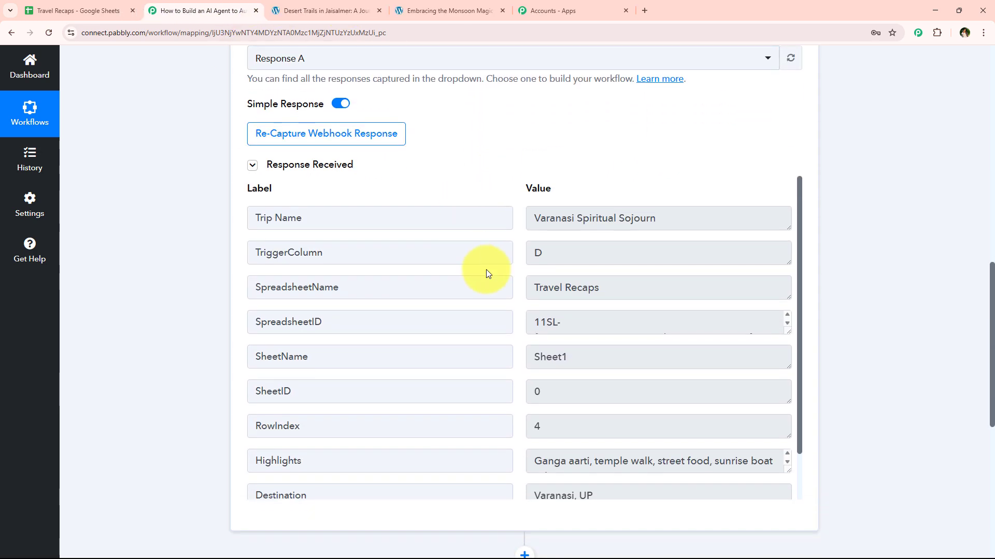
scroll(540, 306, "down", 2)
scroll(463, 373, "down", 1)
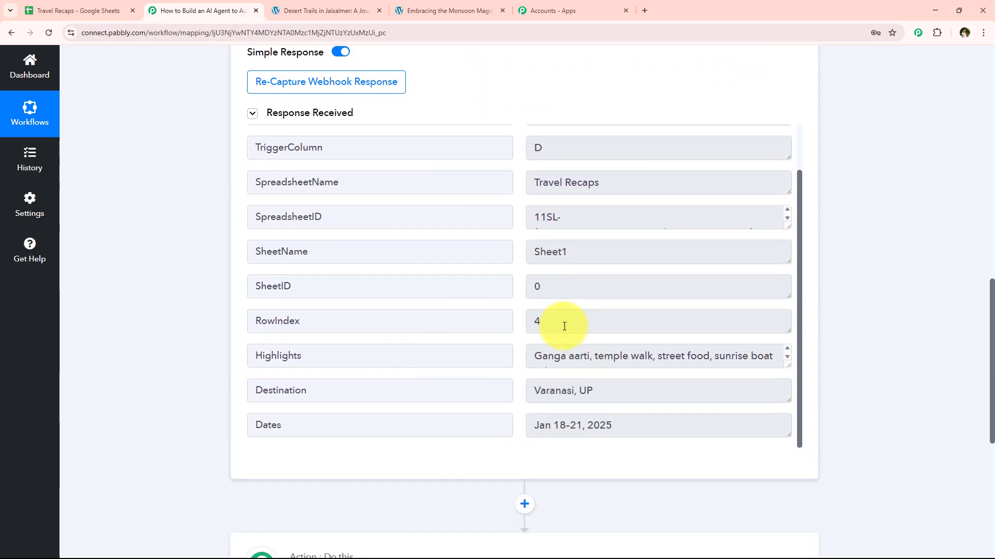
left_click_drag(788, 365, 782, 382)
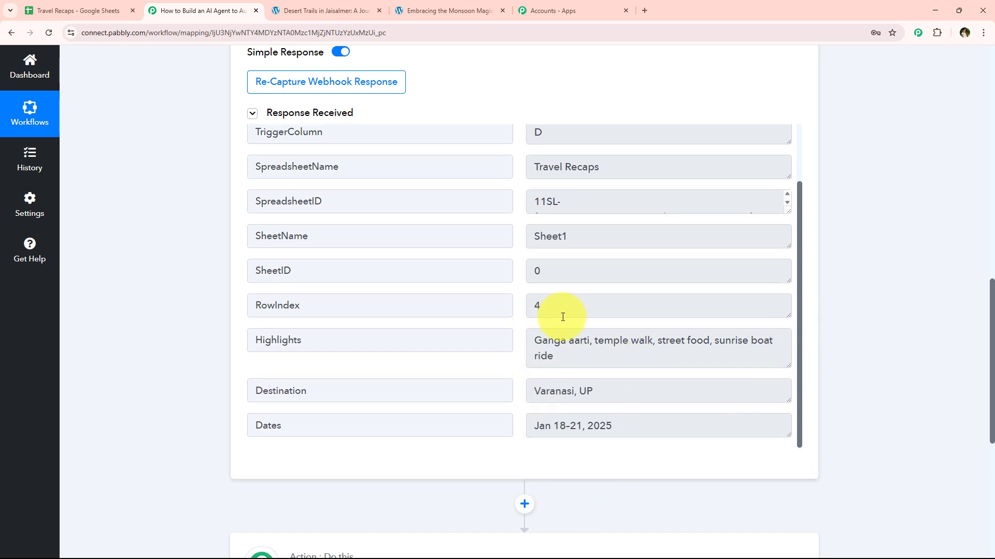
scroll(562, 313, "up", 3)
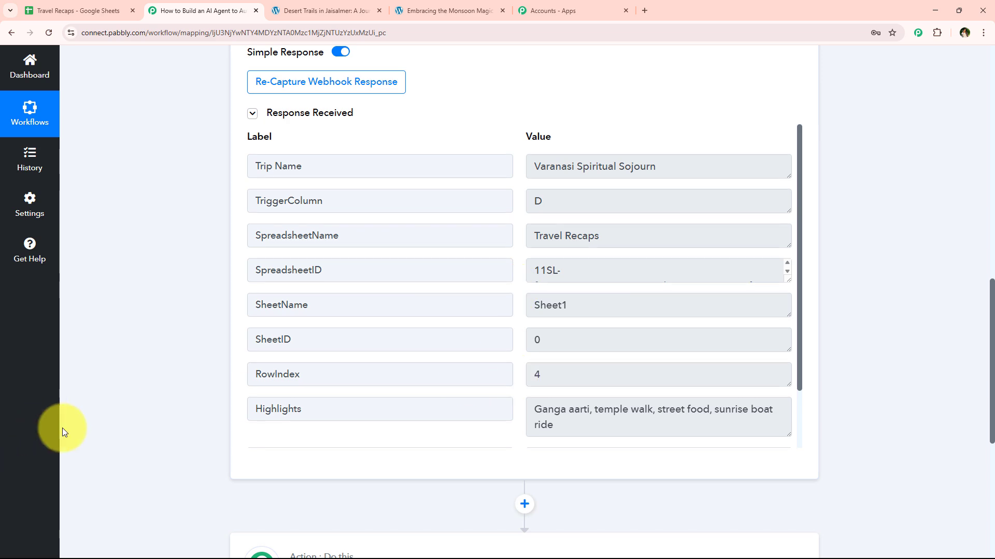
scroll(138, 382, "up", 15)
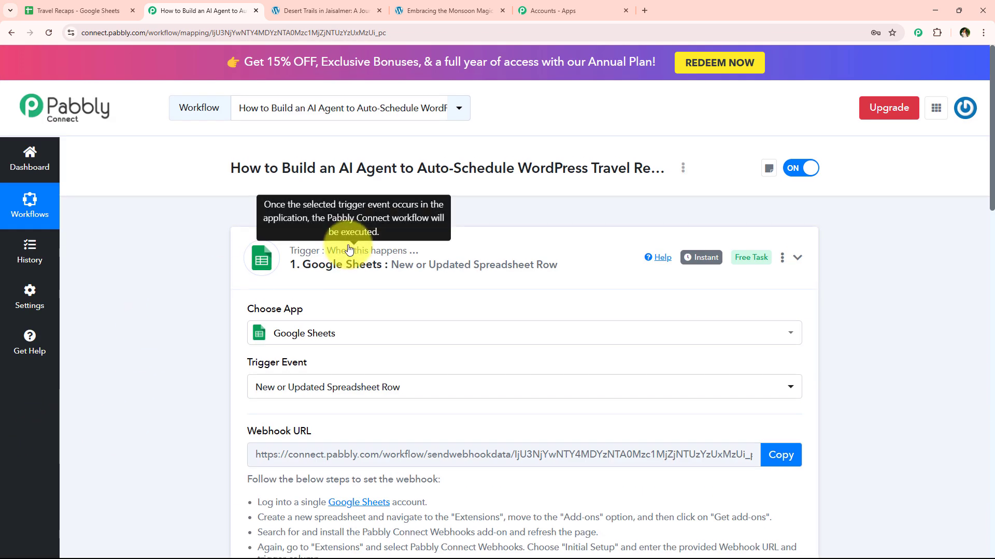
left_click(417, 254)
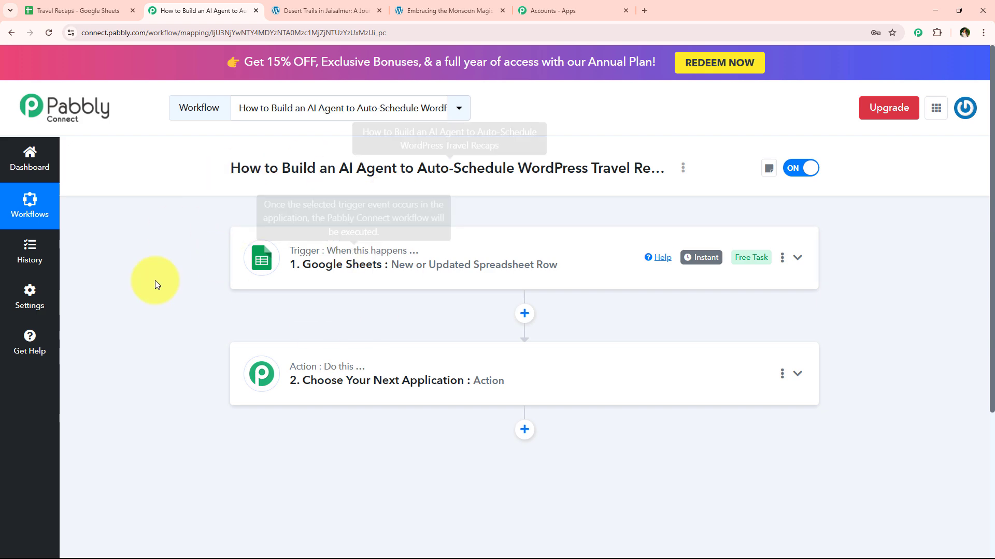
left_click(73, 10)
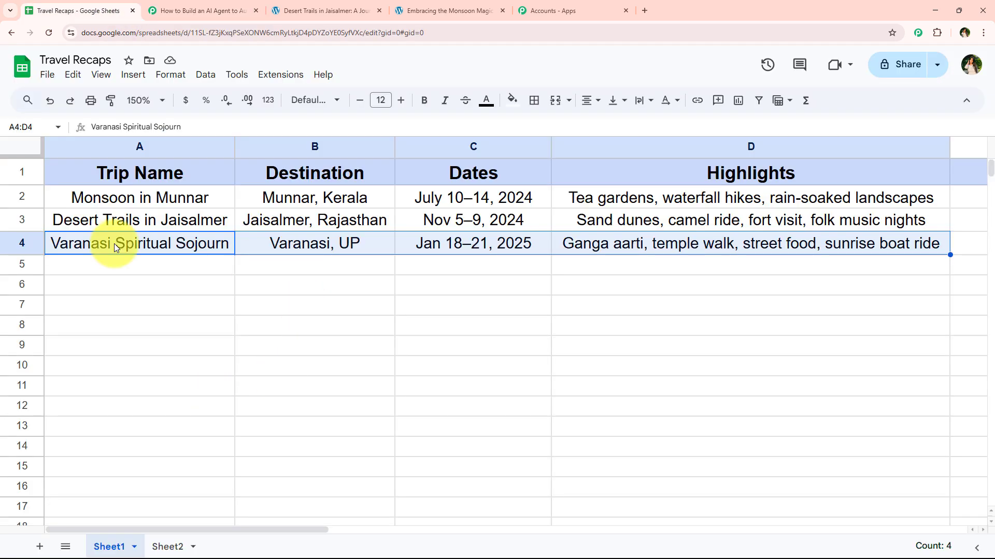
left_click_drag(192, 282, 553, 265)
left_click(338, 435)
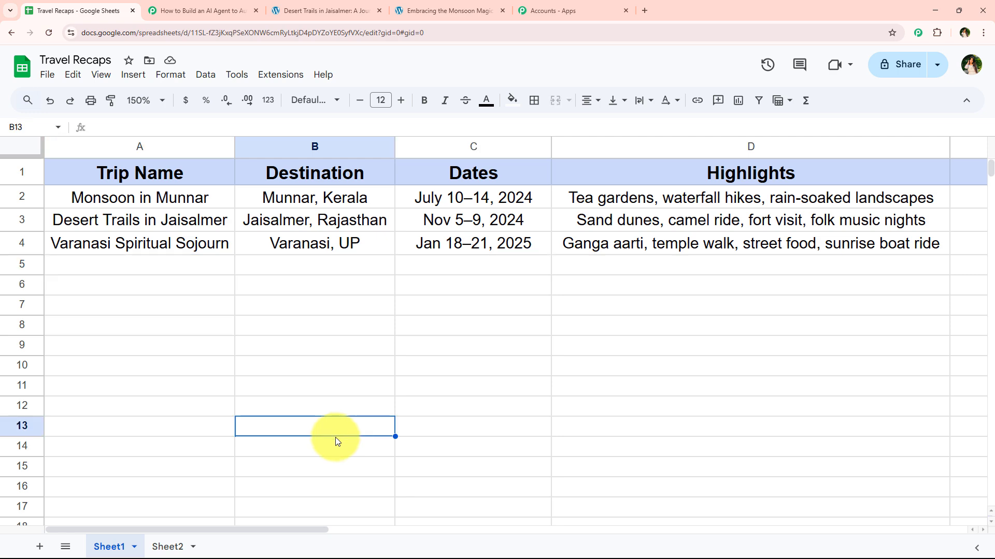
left_click(236, 6)
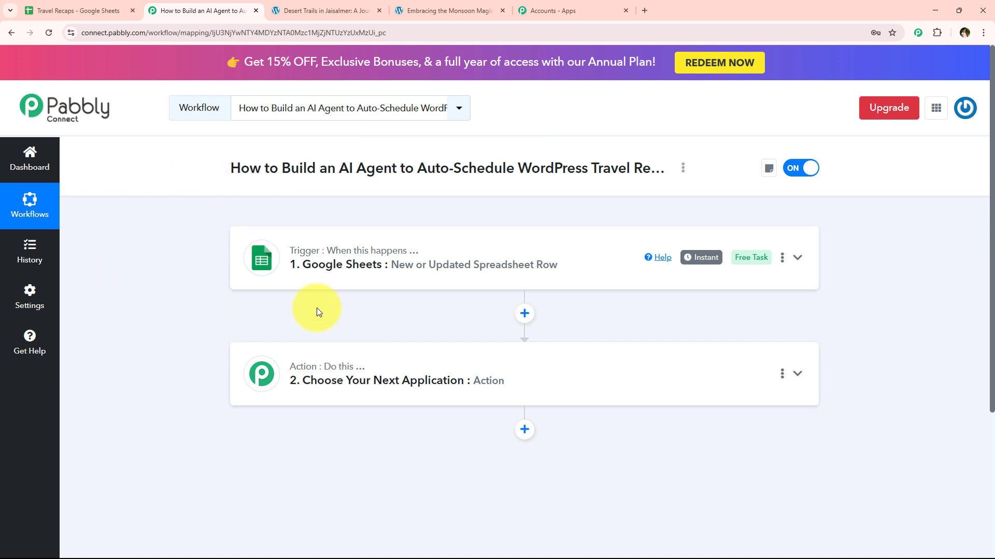
left_click_drag(282, 168, 643, 168)
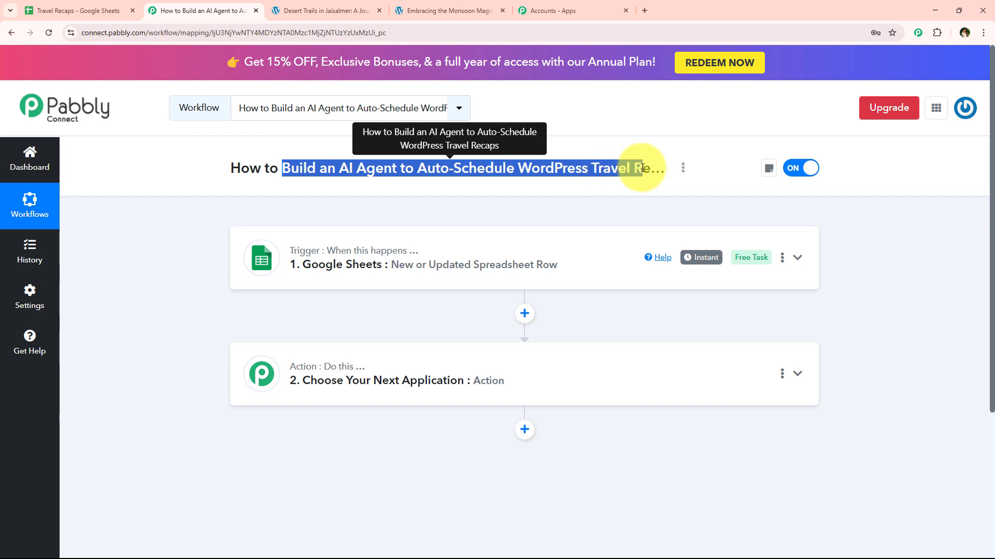
- Set the workflow's second step to OpenAI (ChatGPT, DALL-E, Whisper) with the action event ChatGPT (Structured AI Output)
left_click(328, 393)
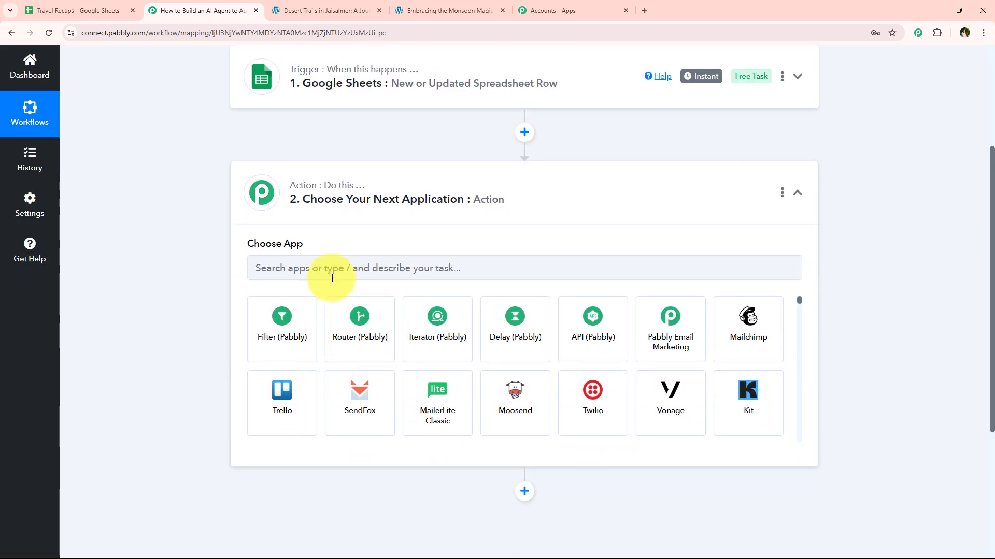
left_click(332, 278)
type("Ope")
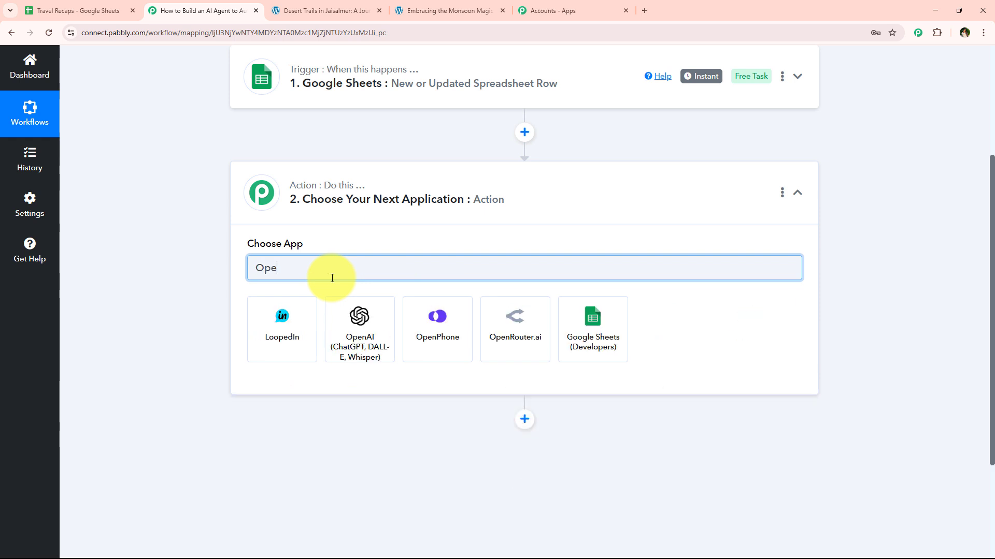
type("nAI")
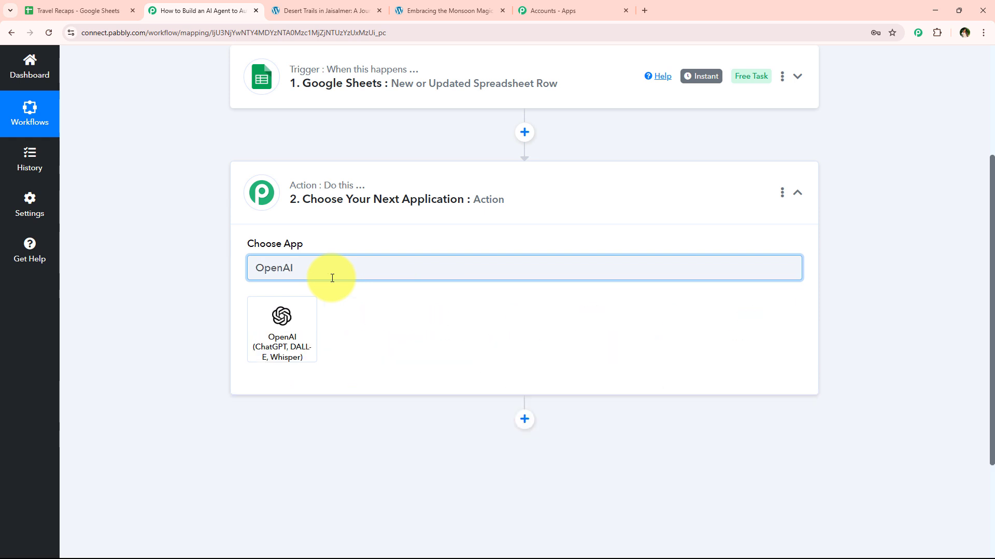
left_click(303, 309)
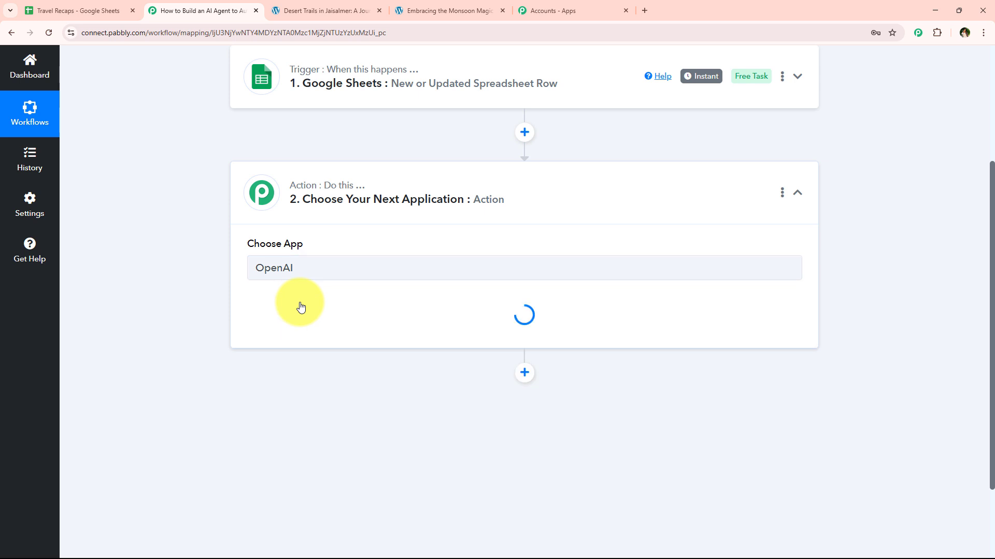
left_click_drag(245, 309, 327, 337)
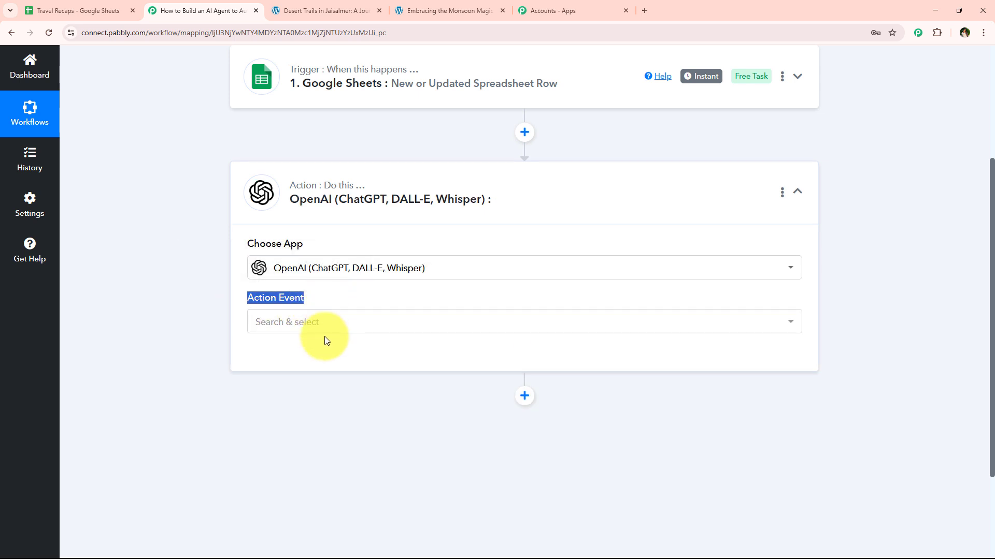
left_click(325, 327)
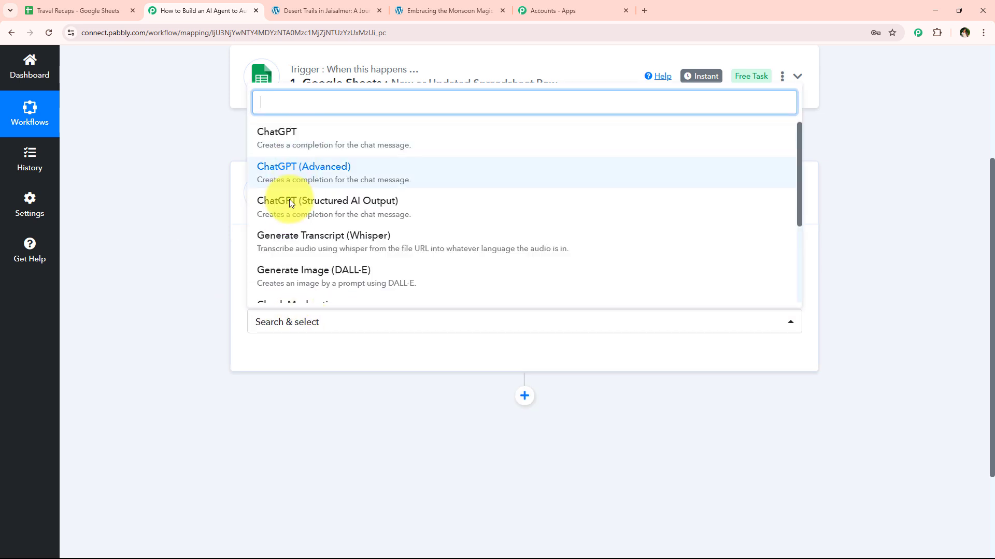
left_click(398, 198)
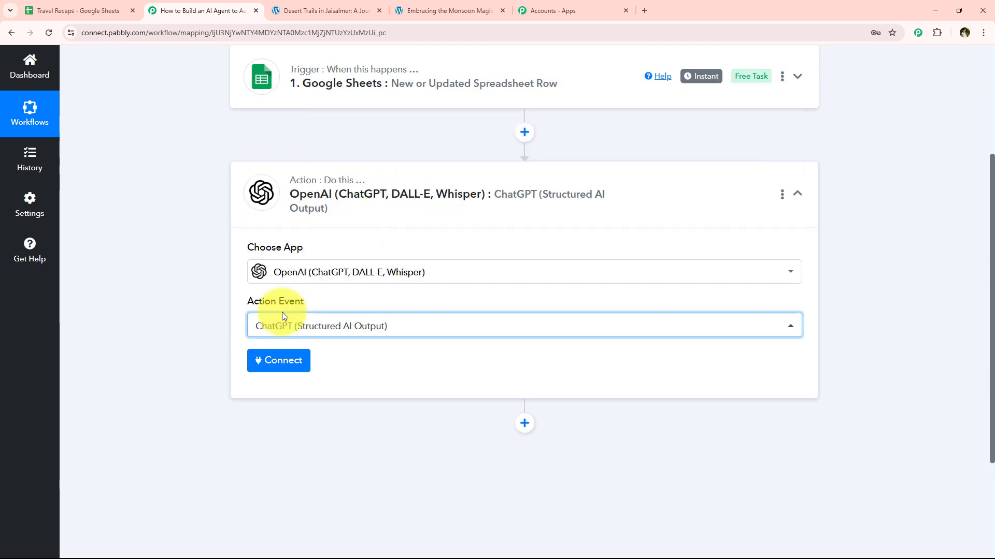
- Open the OpenAI connection setup for the action step and choose to add a new connection
left_click(280, 357)
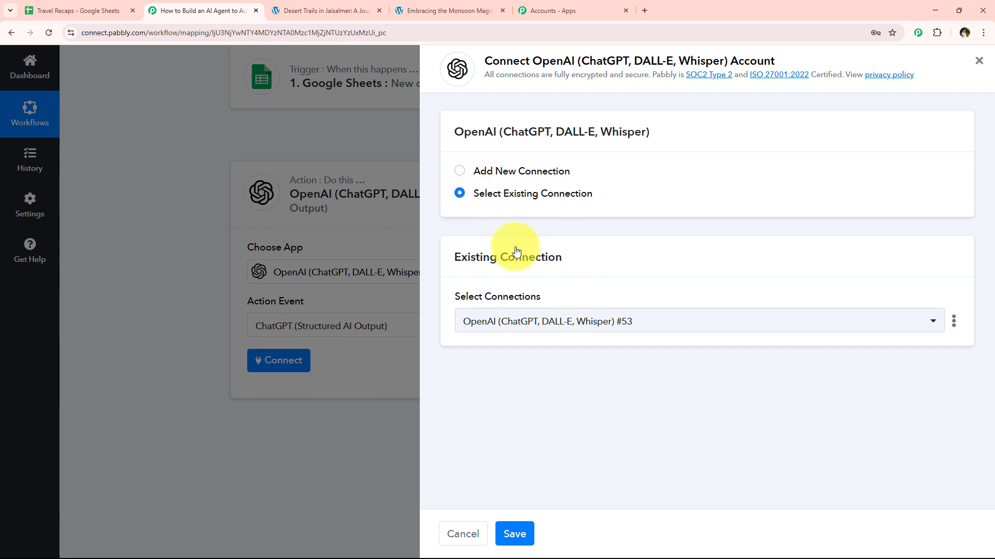
left_click(505, 170)
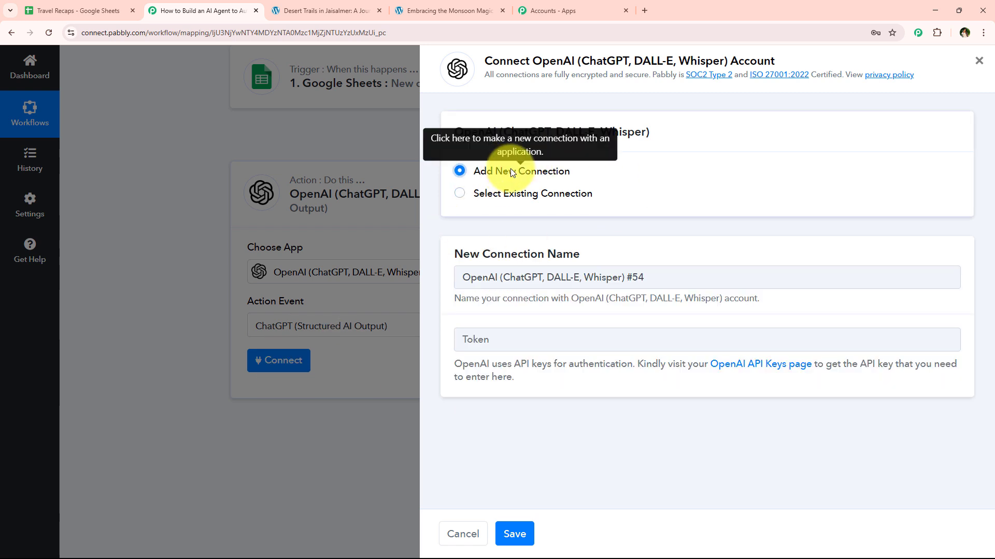
left_click(505, 195)
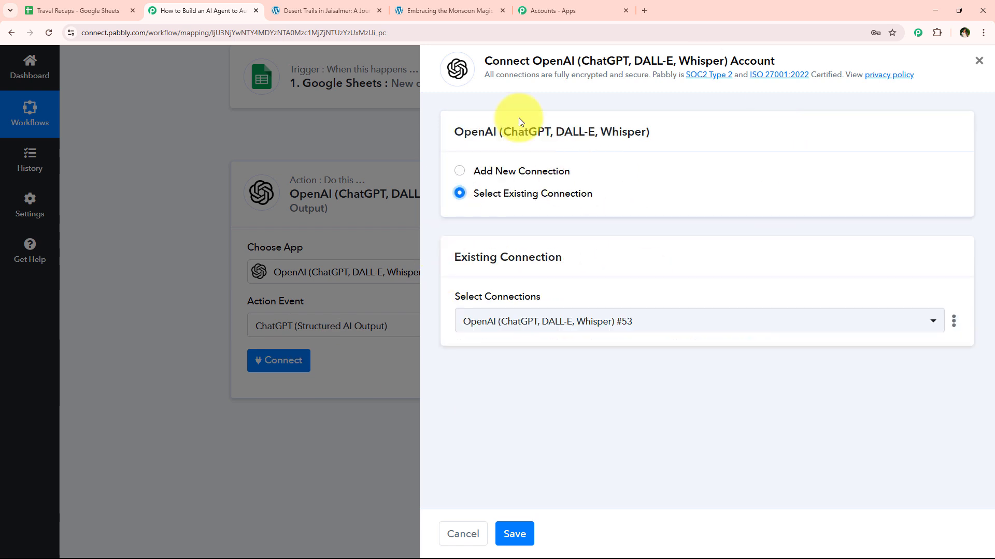
left_click_drag(529, 60, 810, 58)
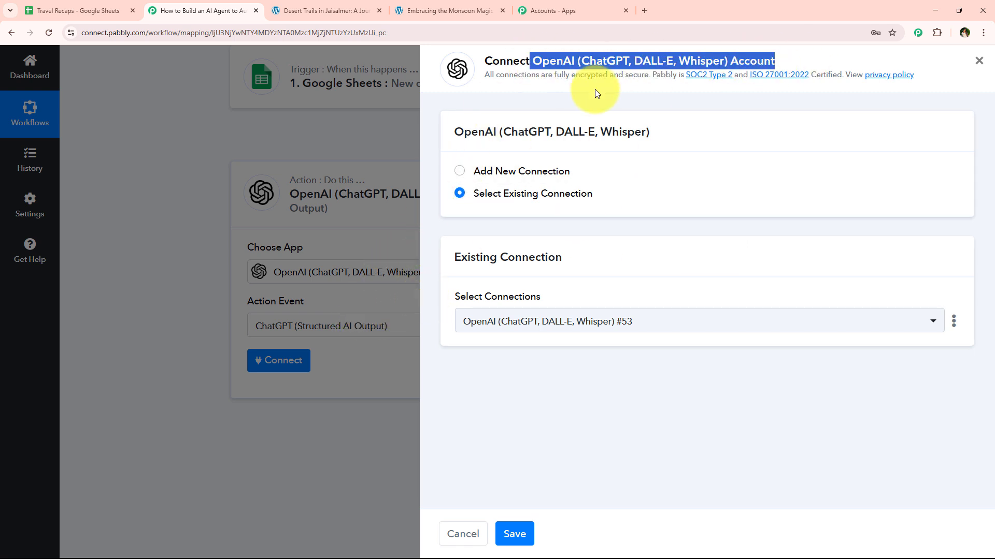
left_click(499, 193)
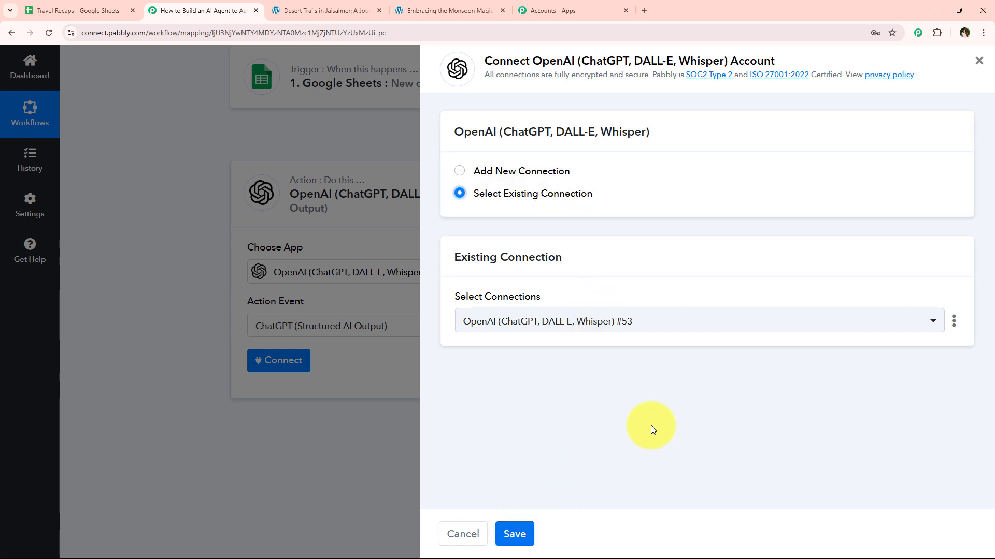
left_click(496, 169)
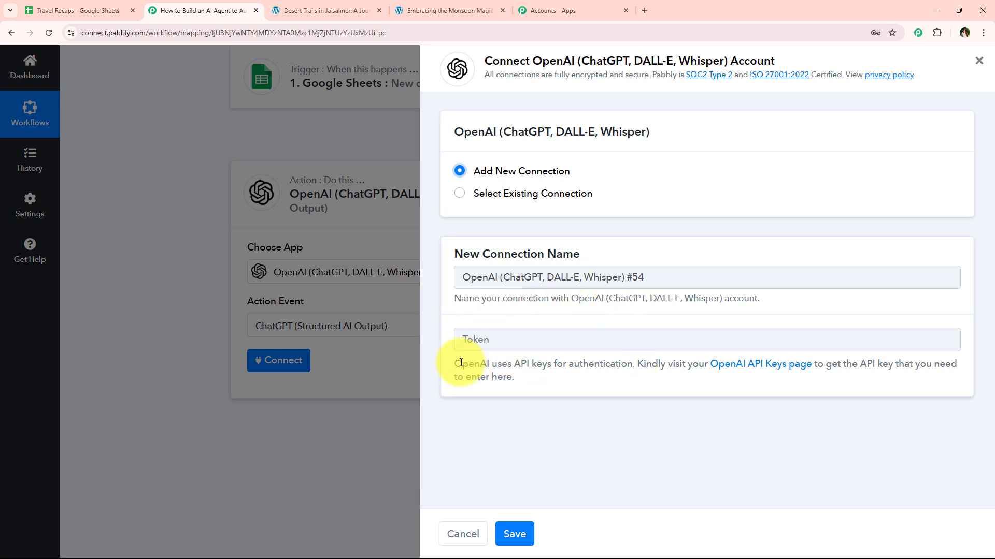
- Read the instructions for the connection token and open the linked OpenAI API Keys page
left_click_drag(461, 362, 536, 377)
left_click(537, 376)
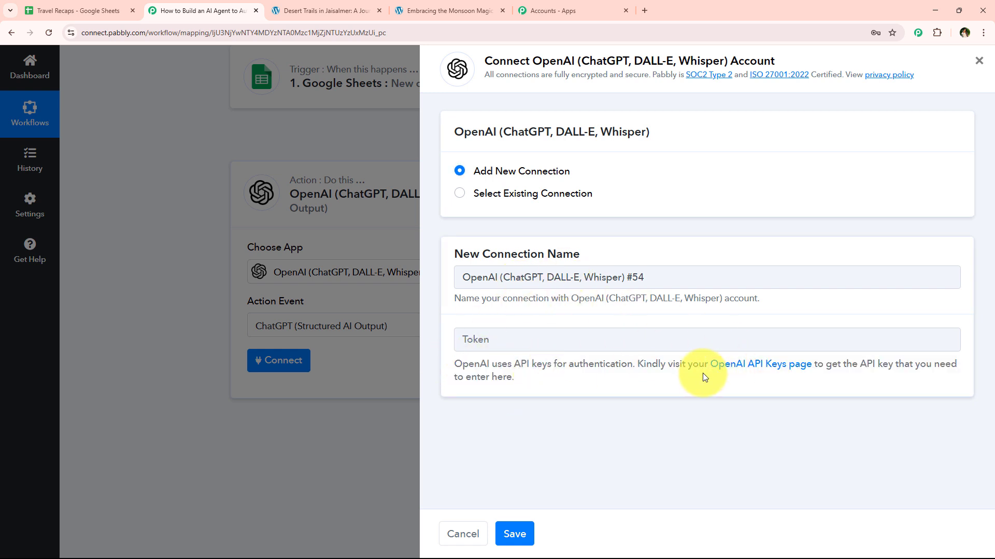
left_click_drag(637, 364, 642, 391)
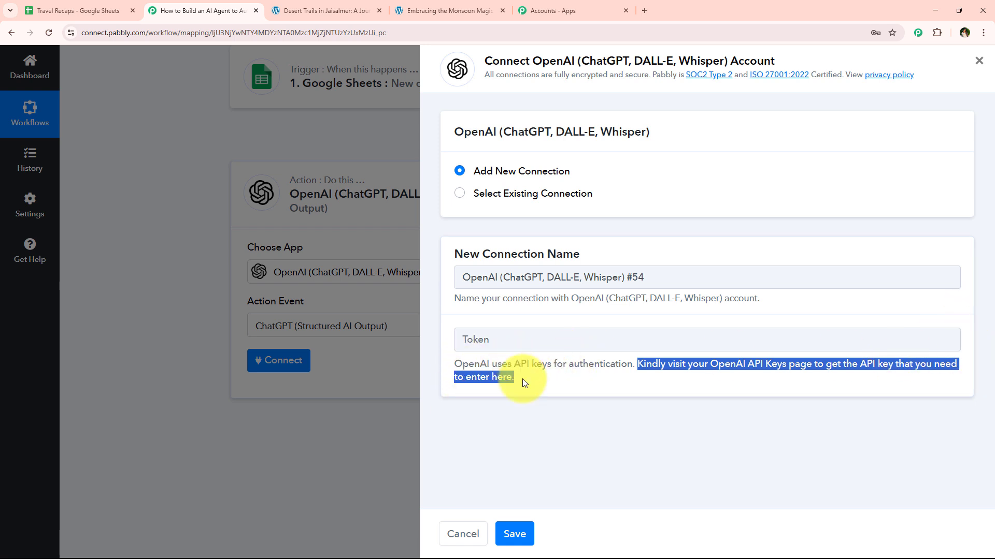
left_click(746, 356)
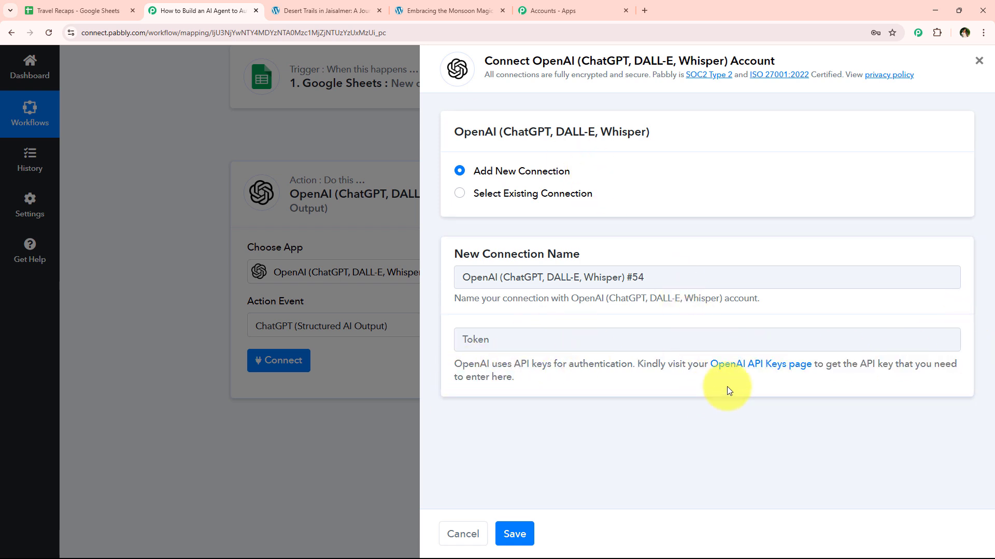
left_click(745, 373)
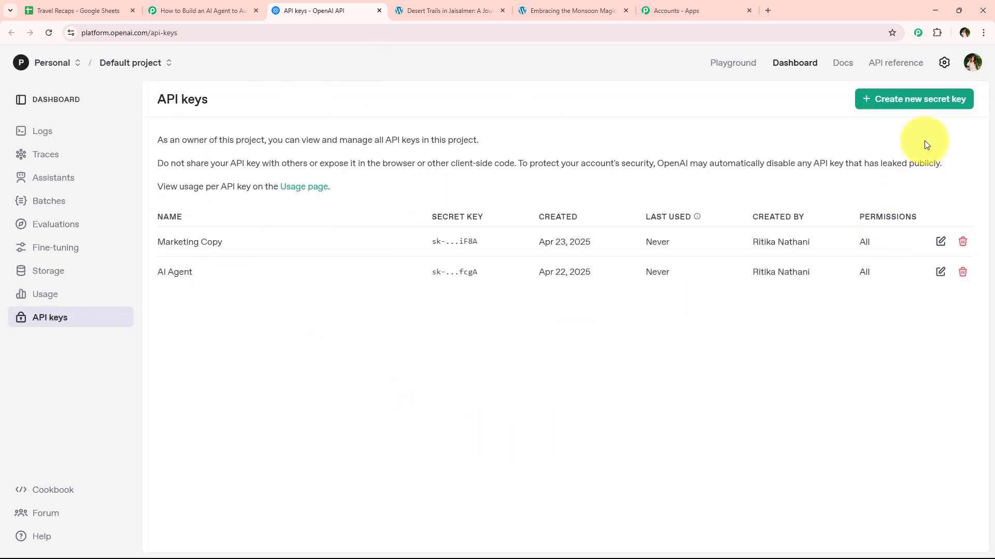
- Create a secret key named Travel AI Agent in Default project with All permissions, and copy the key
left_click(924, 98)
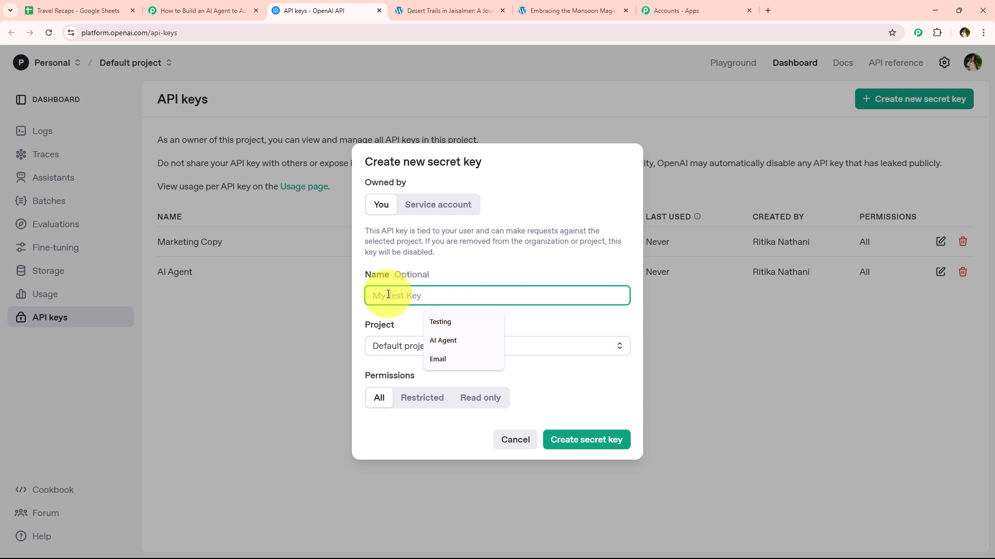
type("Travel AI Agent")
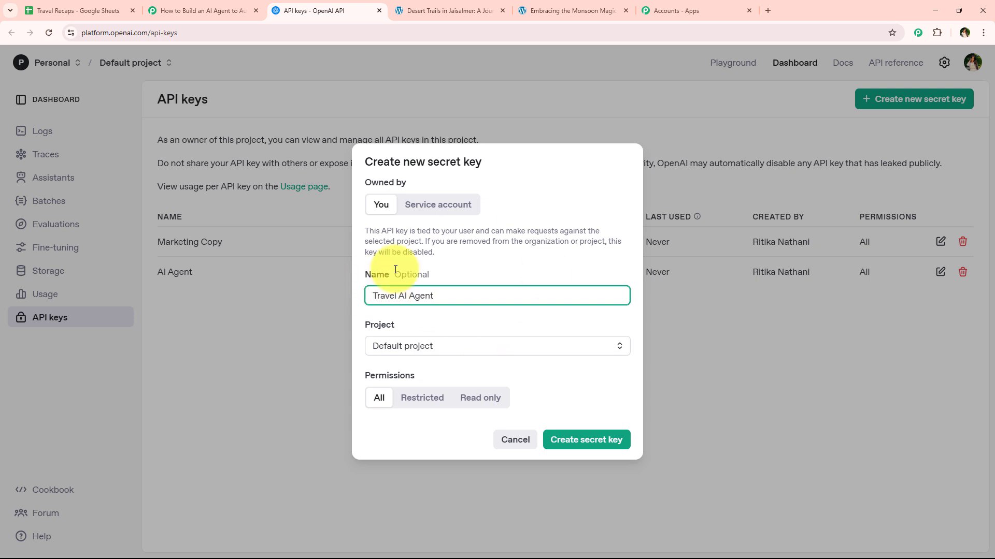
left_click(411, 345)
left_click(422, 315)
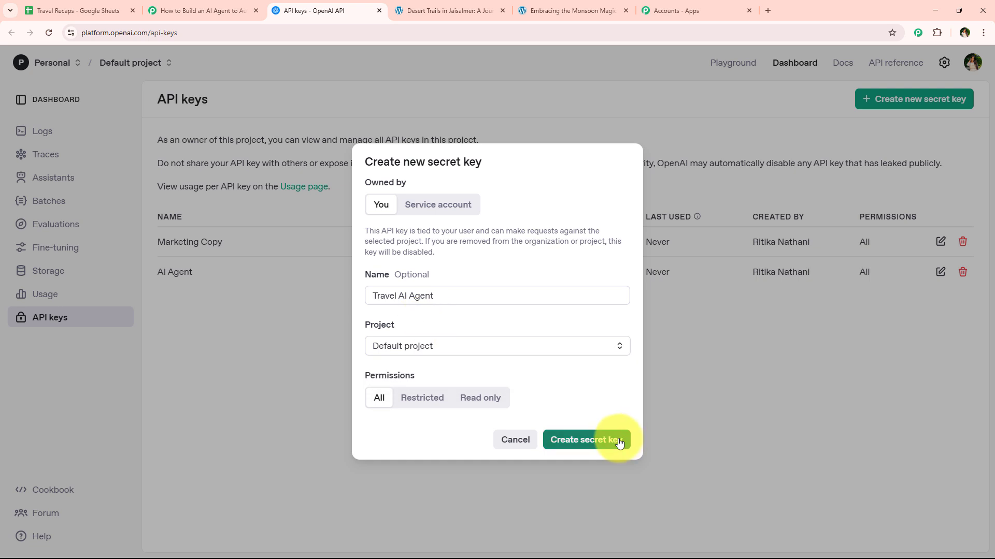
left_click(619, 440)
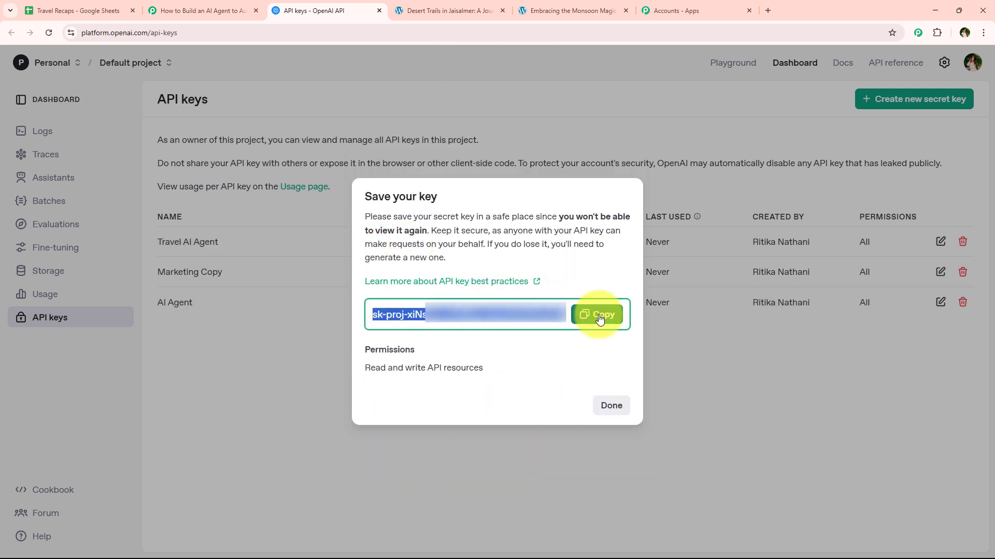
left_click(599, 318)
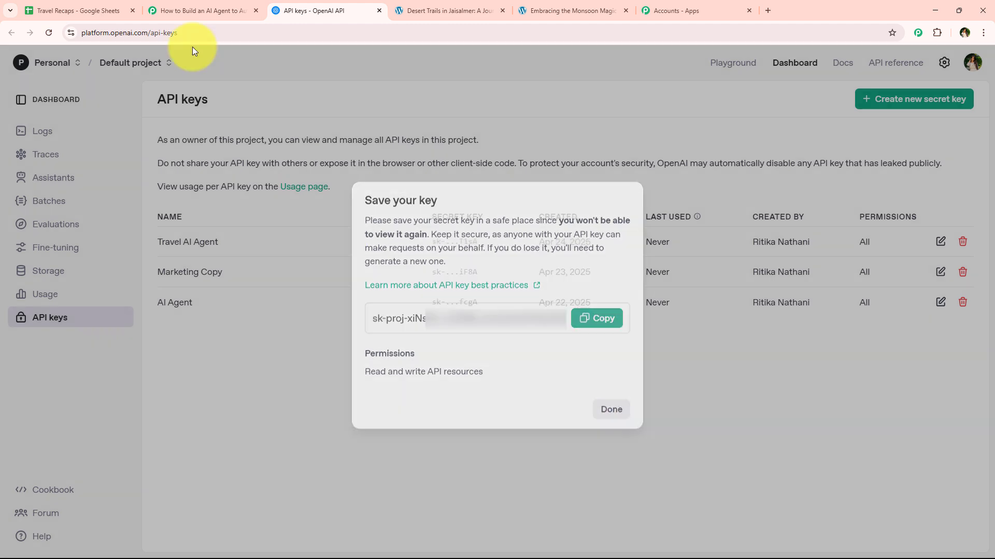
- Switch back to the Pabbly Connect workflow, paste the API key as the OpenAI connection's Token, and save the connection
left_click(203, 10)
right_click(526, 337)
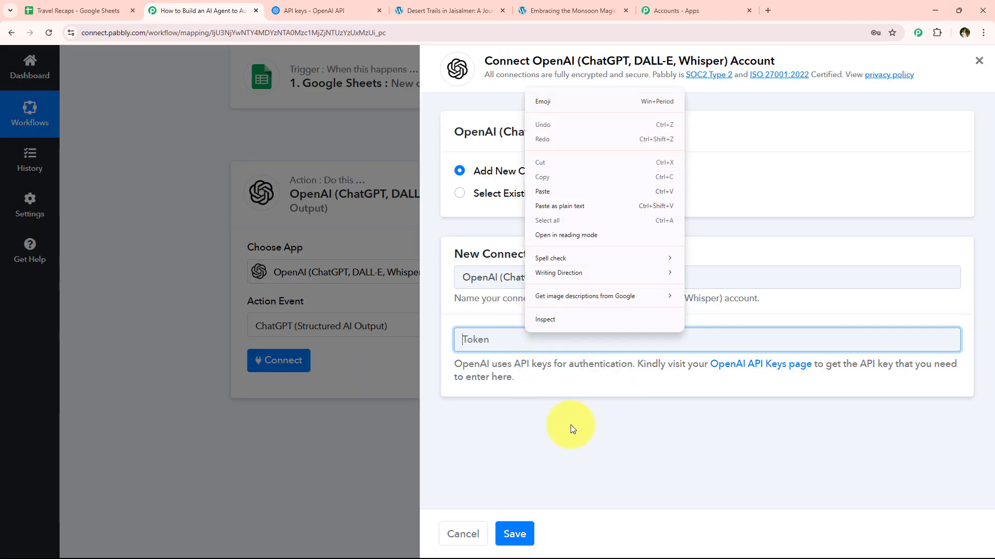
left_click(562, 192)
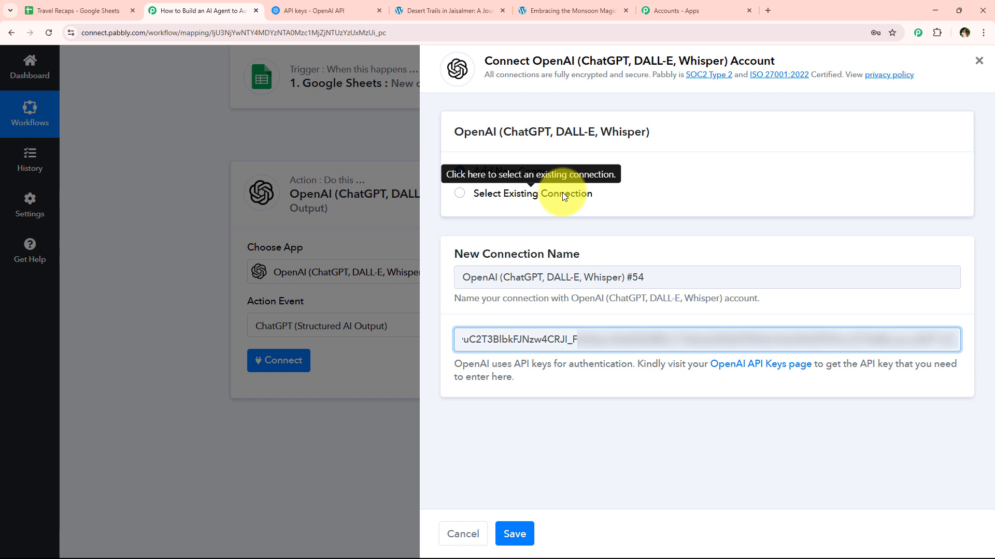
left_click(432, 387)
left_click_drag(460, 344, 953, 351)
left_click(676, 440)
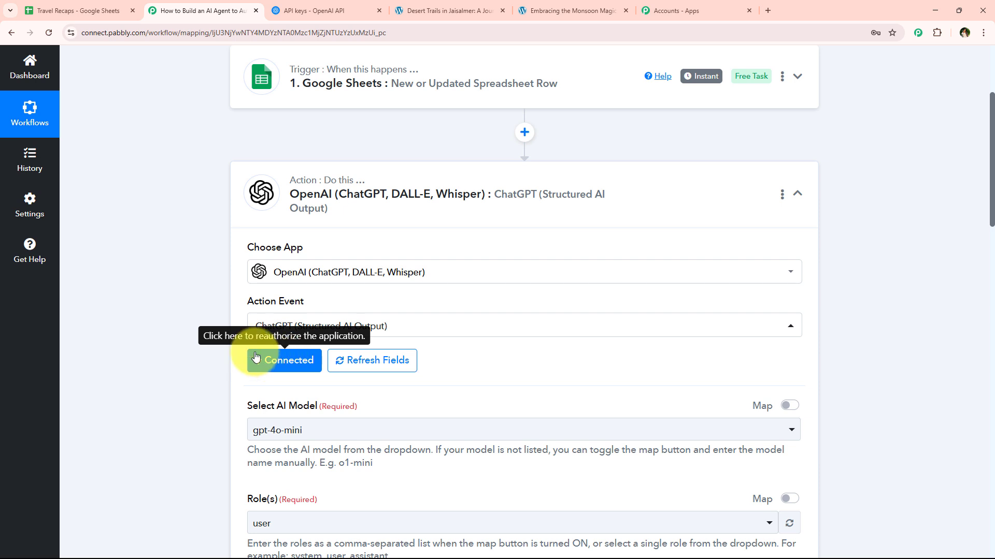
- Set the AI model of the OpenAI step to gpt-4o-mini
scroll(156, 309, "down", 1)
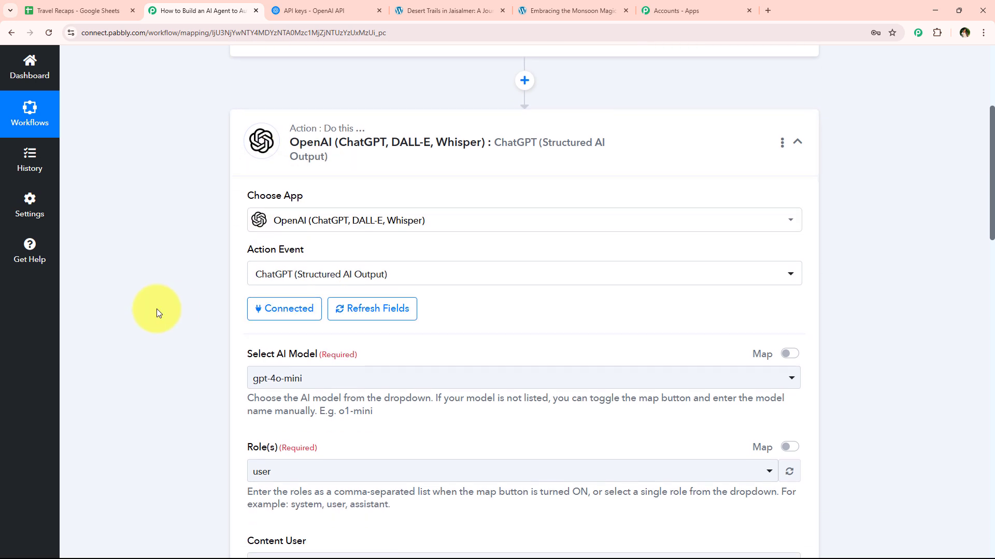
scroll(156, 309, "down", 3)
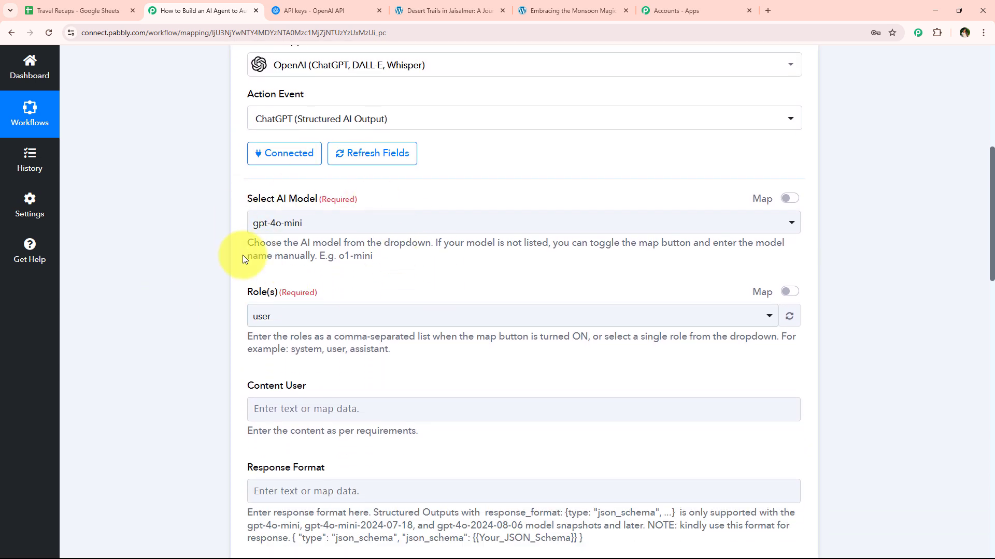
left_click(309, 224)
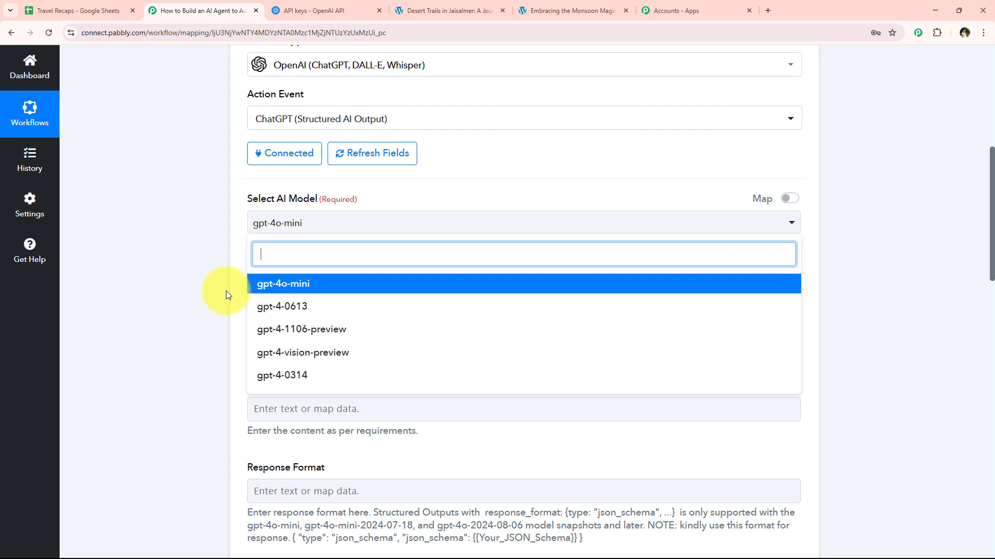
left_click(300, 284)
left_click(299, 224)
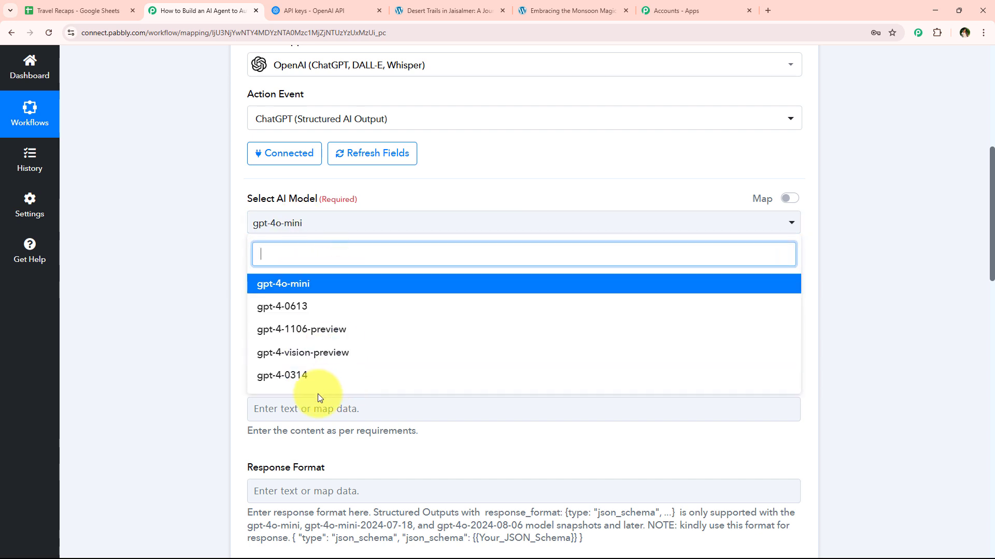
left_click(135, 197)
- Set the role of the OpenAI step to user
scroll(146, 184, "down", 2)
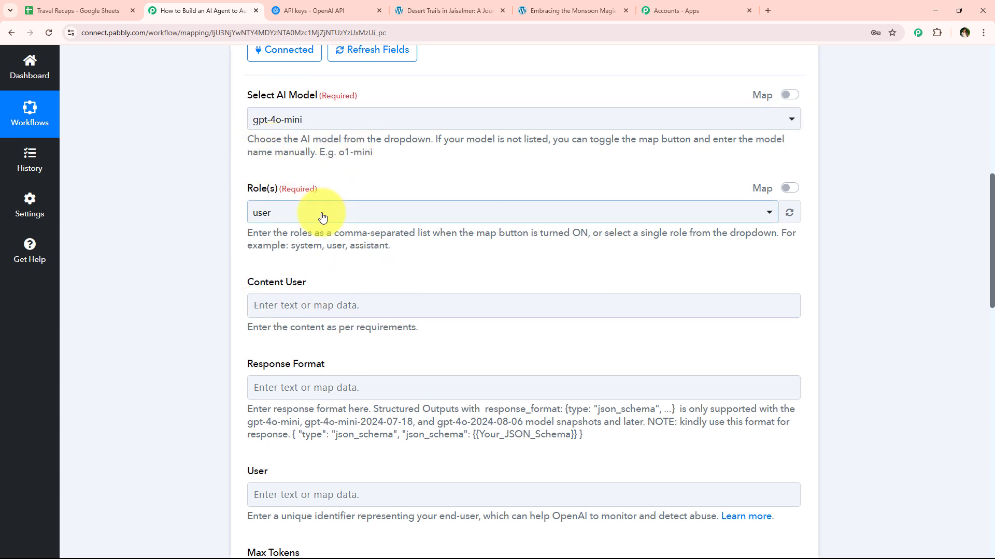
left_click(295, 213)
left_click(306, 277)
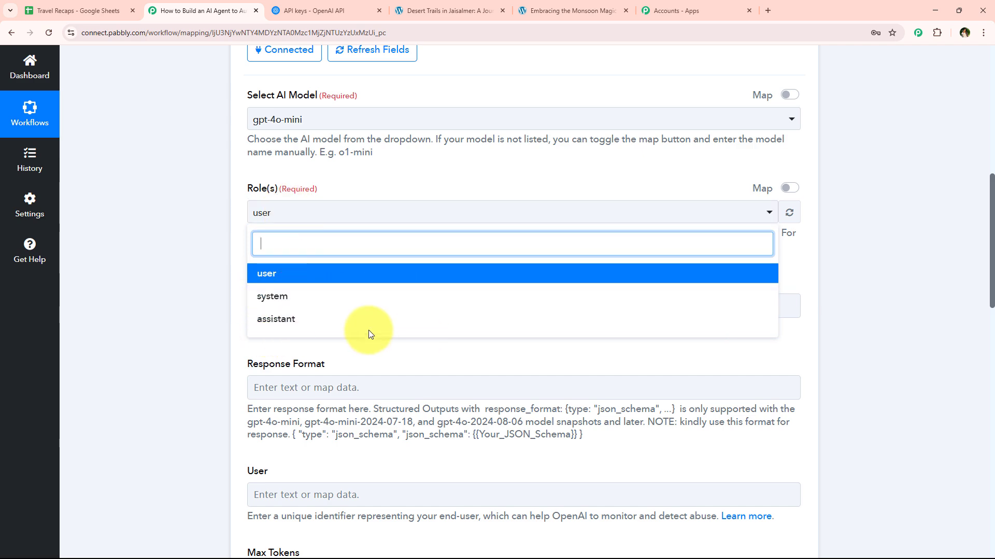
left_click(186, 216)
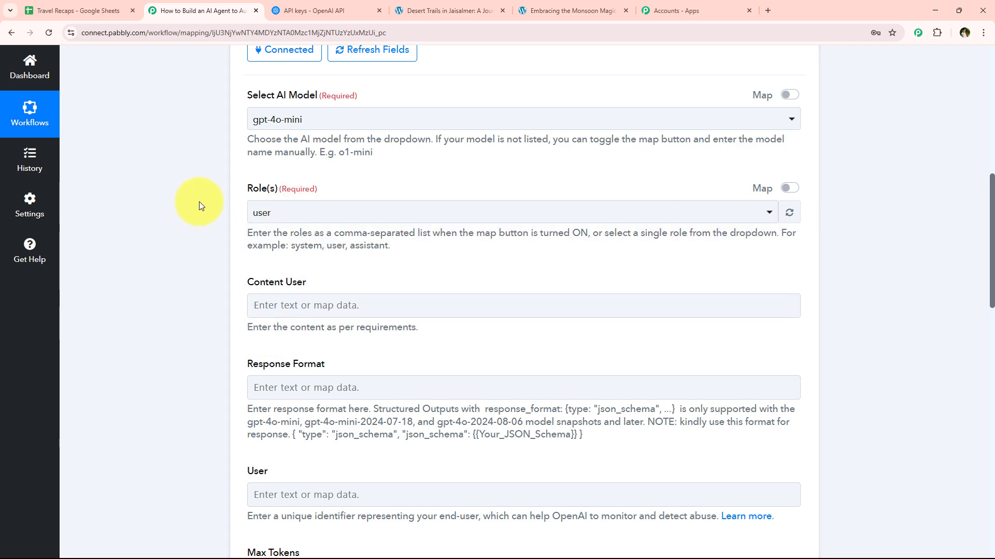
- Examine the Content User field and the previous-step data that can be mapped into it
scroll(199, 206, "down", 2)
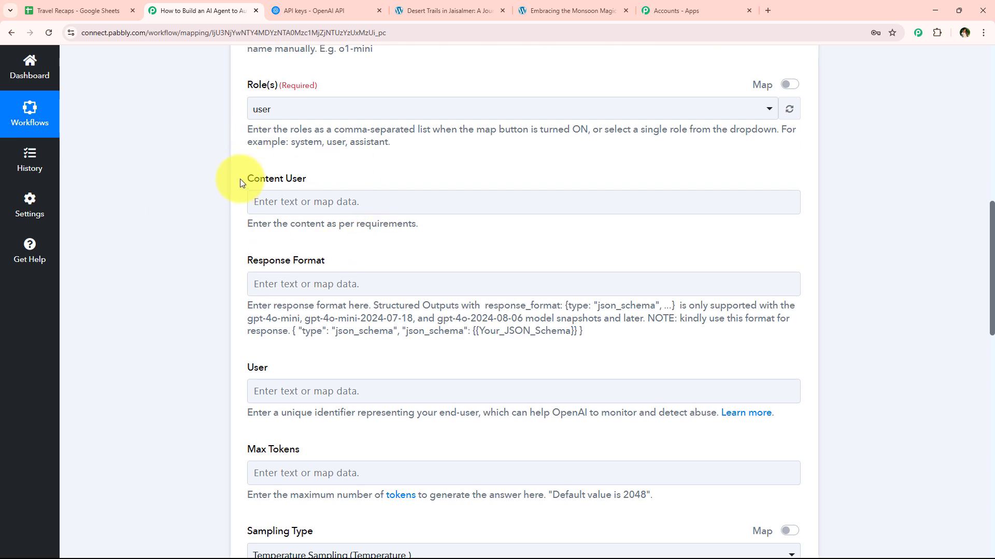
left_click_drag(240, 179, 309, 180)
left_click(187, 233)
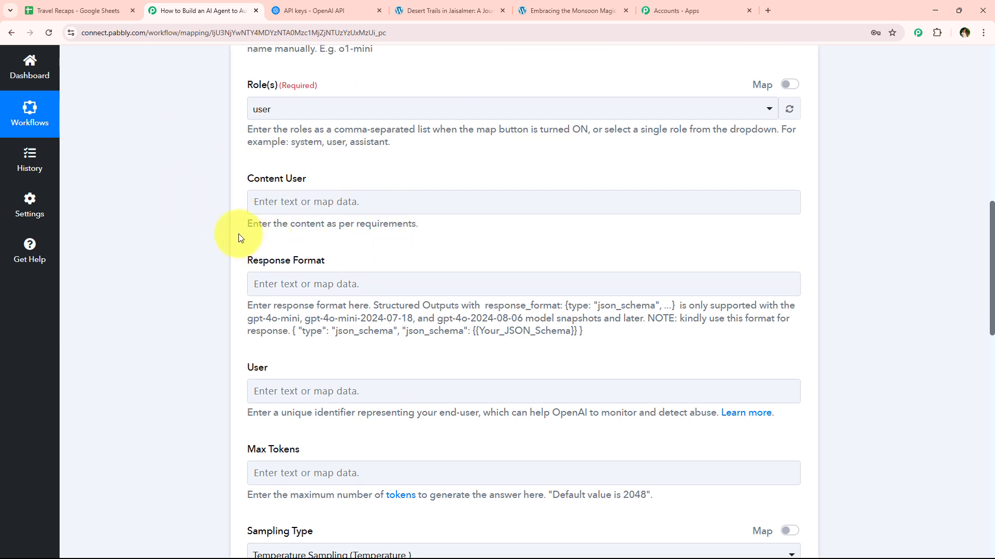
left_click(260, 210)
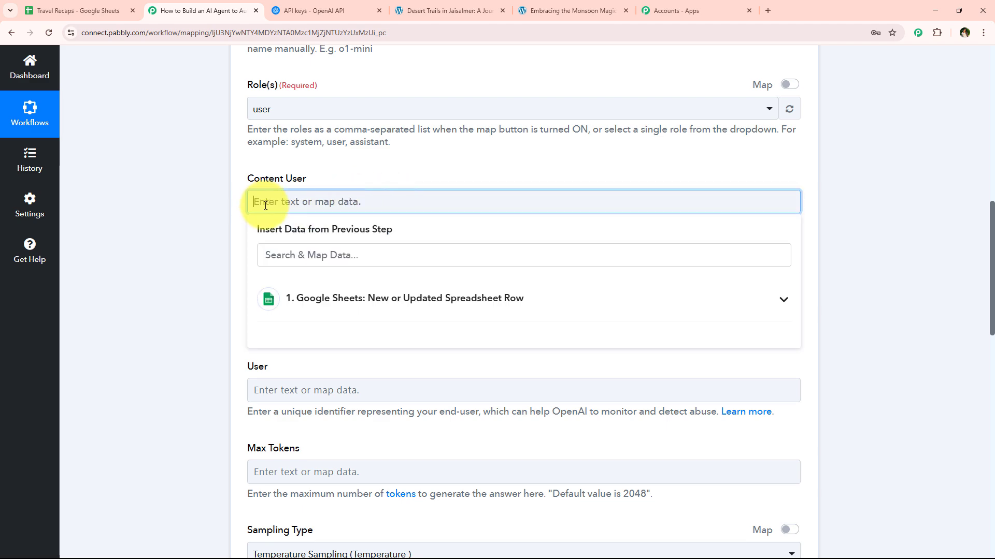
left_click(181, 283)
- Review the action events available for the OpenAI step without changing the selection, and return to the Content User field
scroll(204, 309, "up", 6)
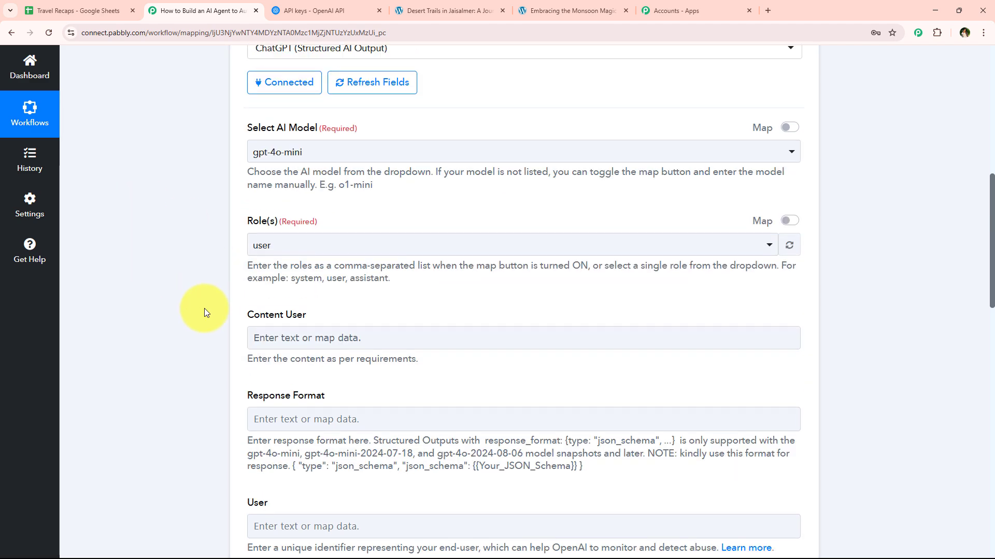
scroll(462, 311, "down", 1)
left_click_drag(247, 150, 298, 145)
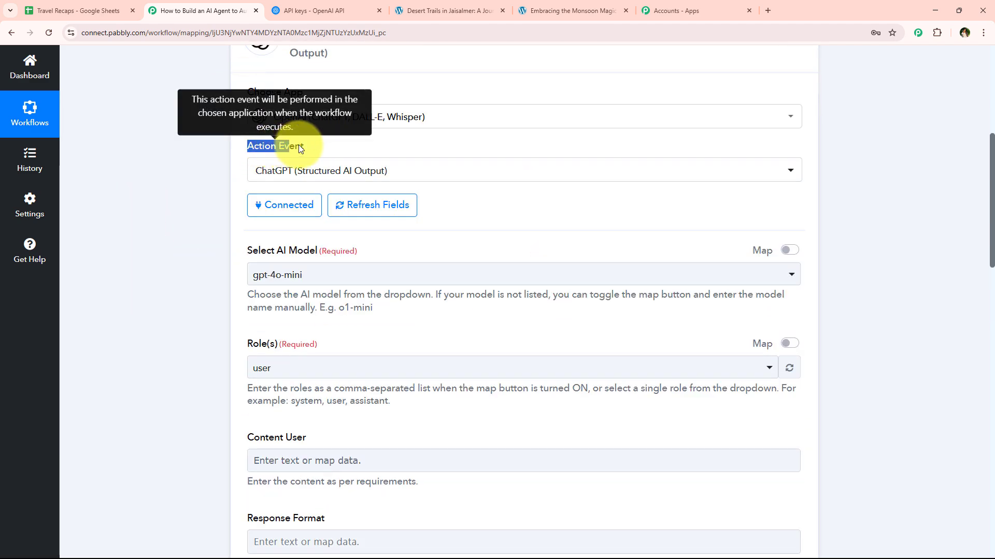
left_click(263, 173)
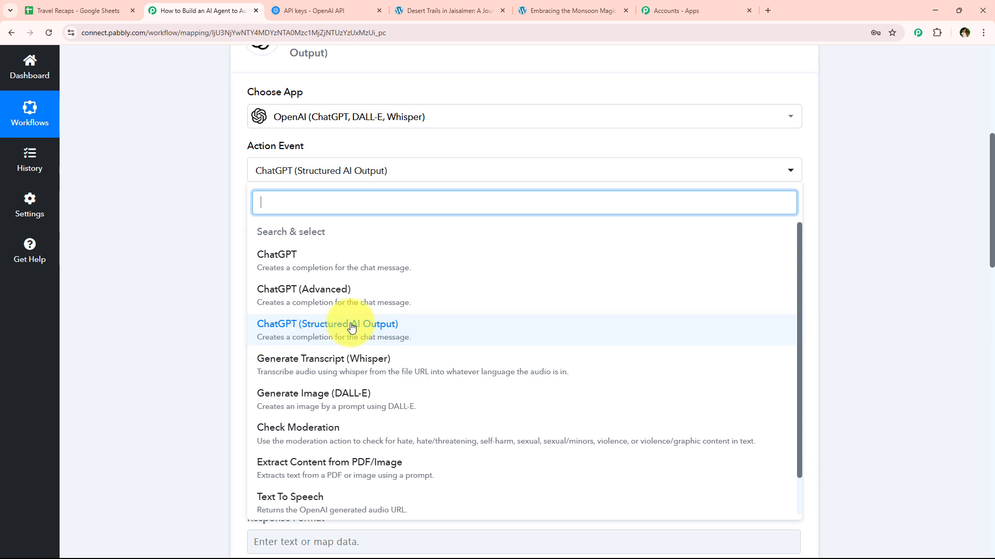
left_click(215, 333)
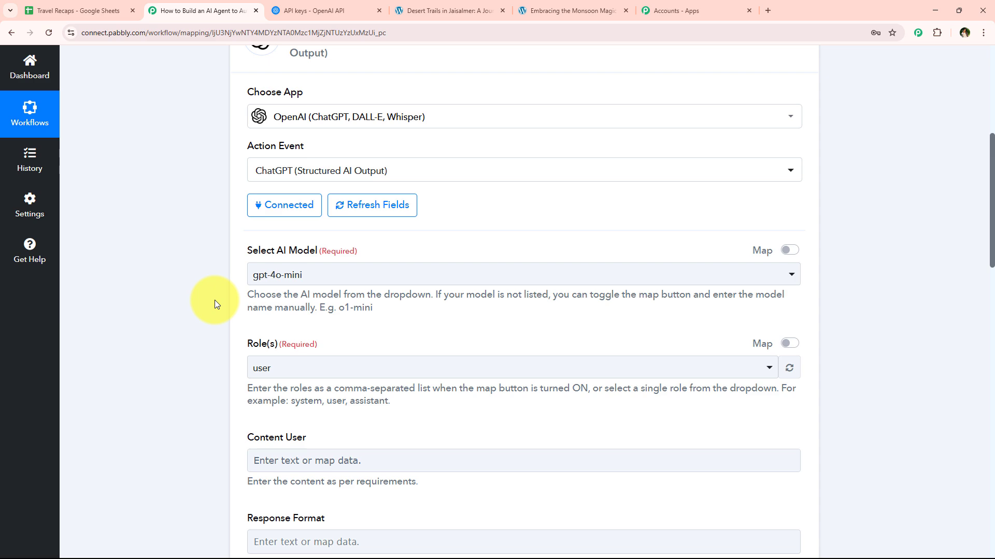
left_click(254, 174)
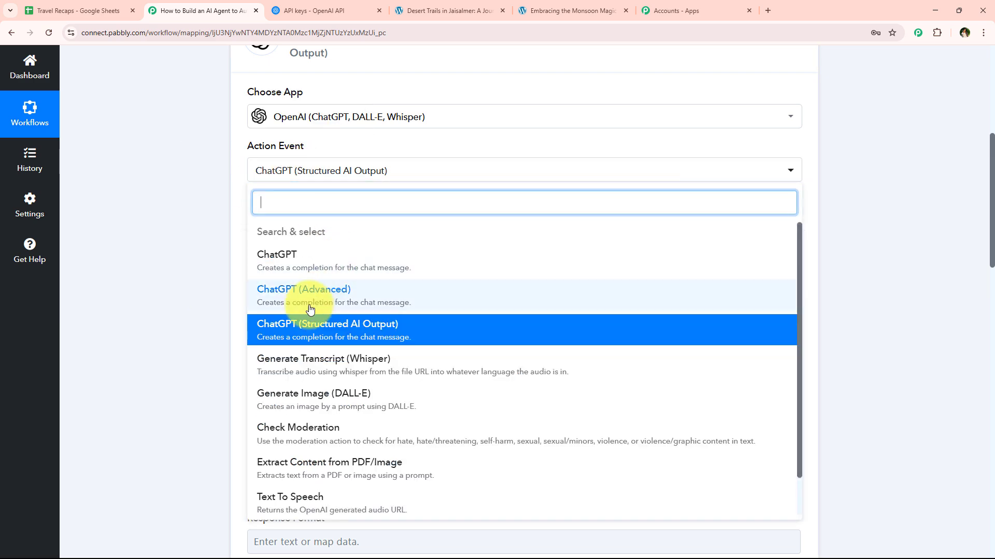
left_click(223, 278)
scroll(224, 279, "down", 2)
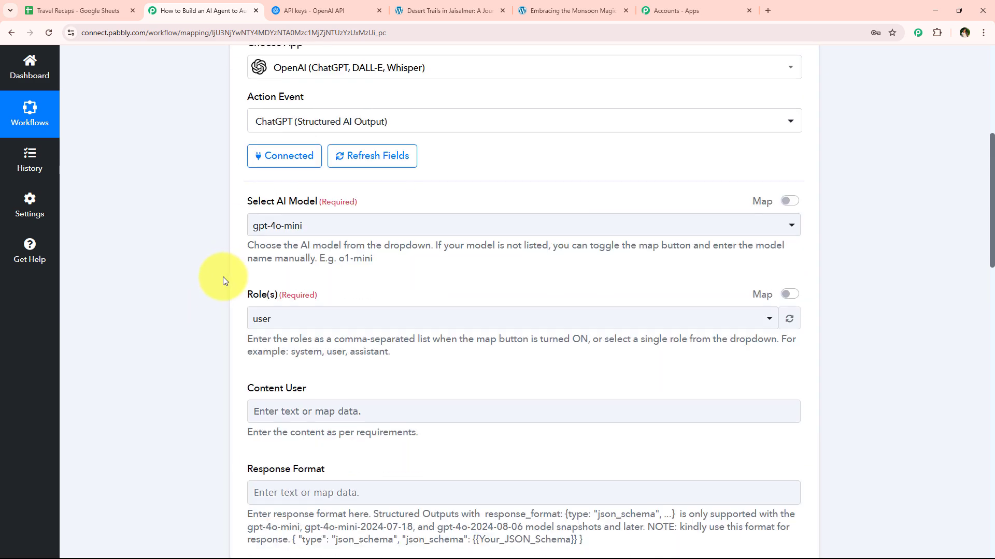
scroll(222, 278, "down", 3)
left_click_drag(309, 181, 291, 183)
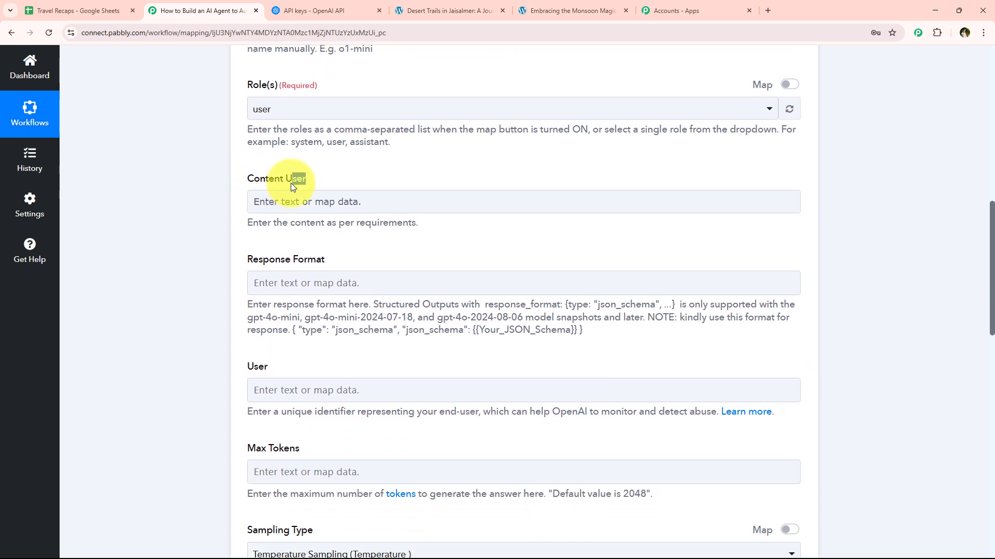
- Fill Content User with a prompt for a long-form WordPress travel recap without quotation marks or asterisks, leaving Trip Name, Destination, Travel Dates and Highlights blank
left_click(366, 180)
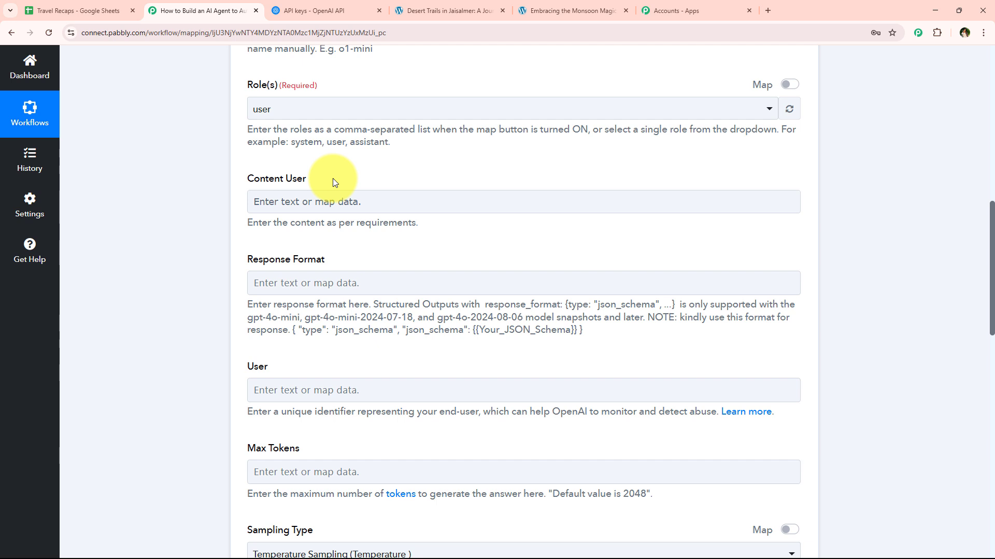
left_click(334, 197)
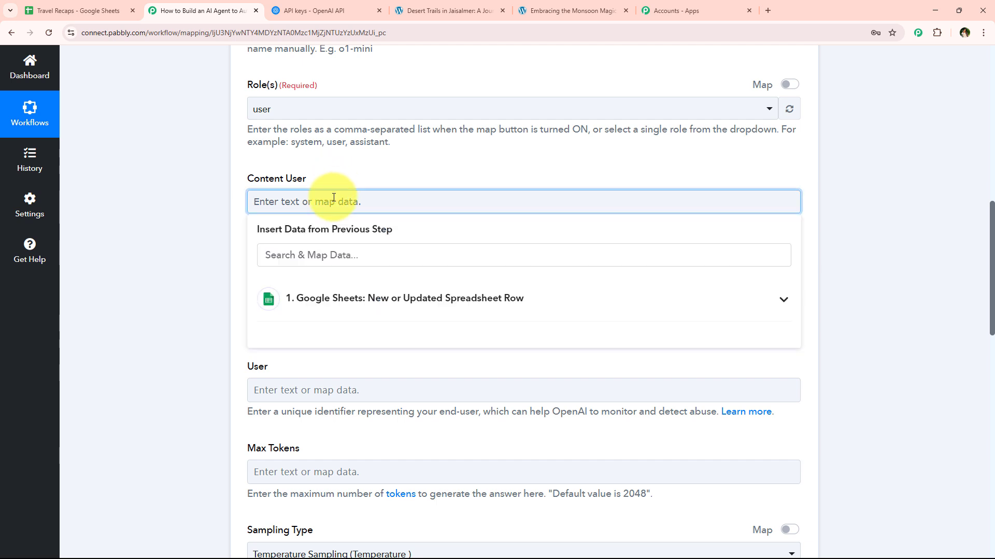
key("ctrl+v")
left_click(223, 253)
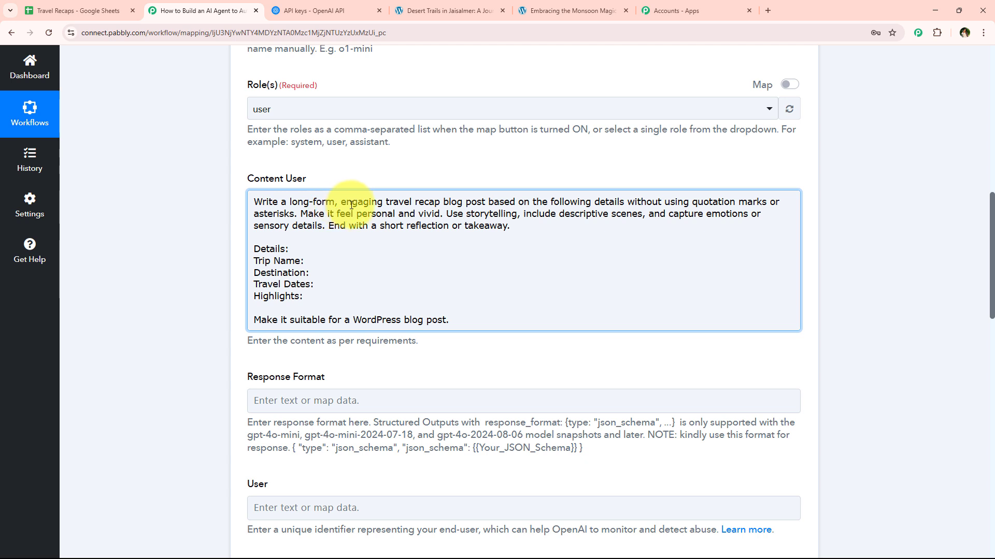
left_click(370, 204)
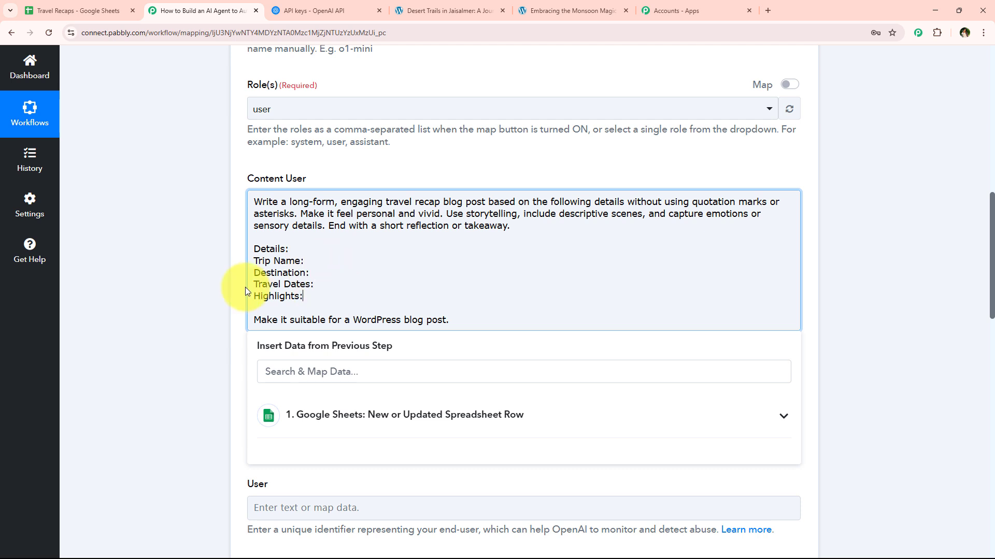
left_click(207, 275)
- Map the Trip Name value from the Google Sheets step after the Trip Name label in the Content User prompt
left_click(346, 259)
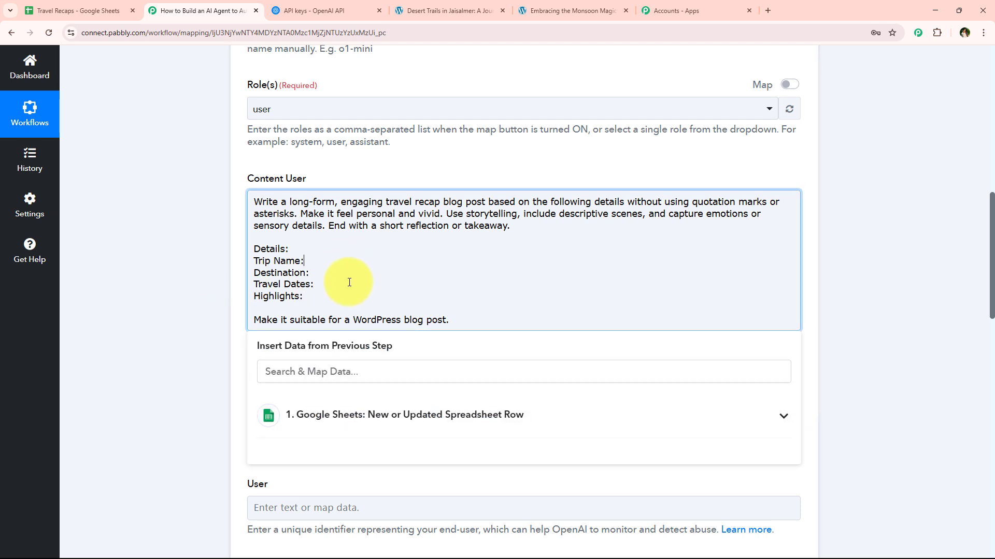
type("cu")
scroll(202, 242, "down", 1)
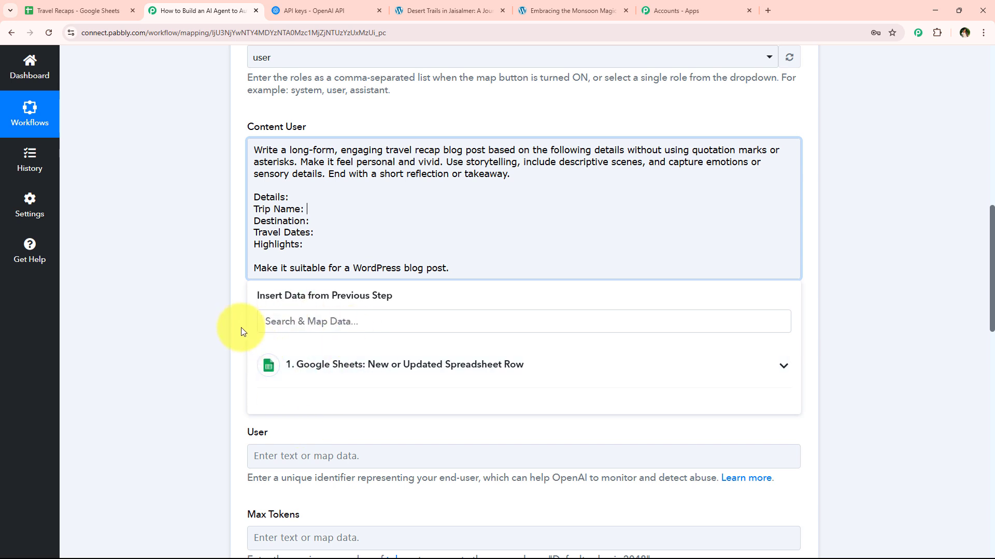
left_click(452, 374)
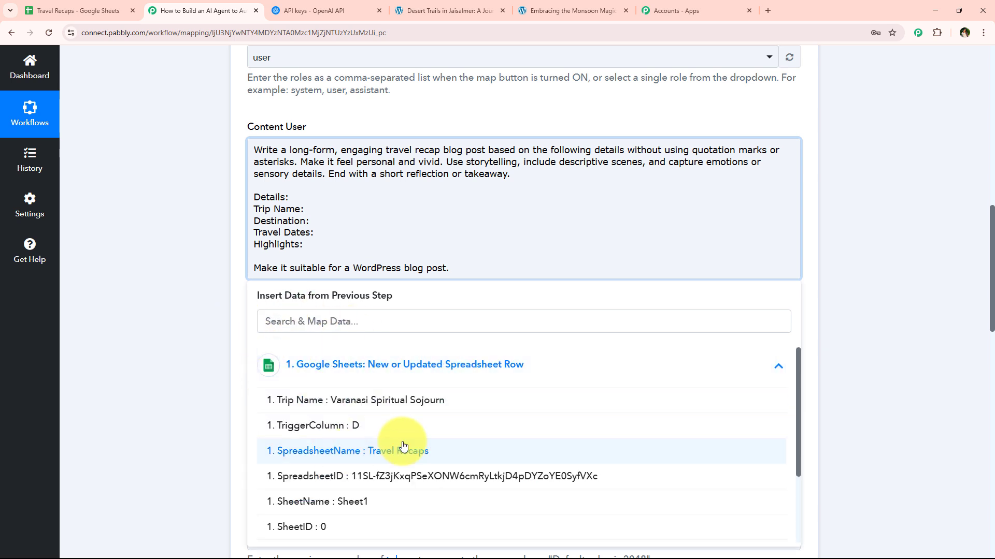
left_click(374, 366)
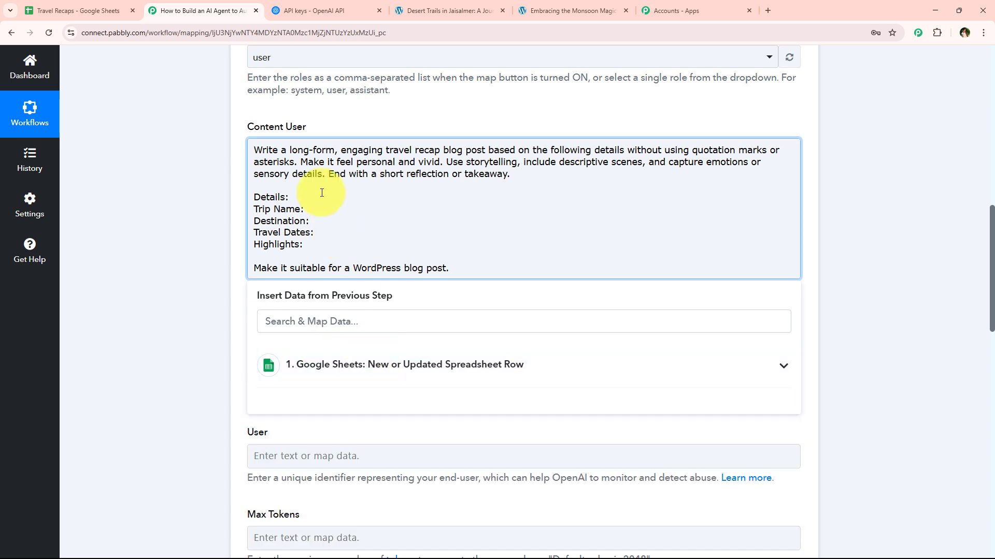
left_click(323, 202)
left_click(322, 363)
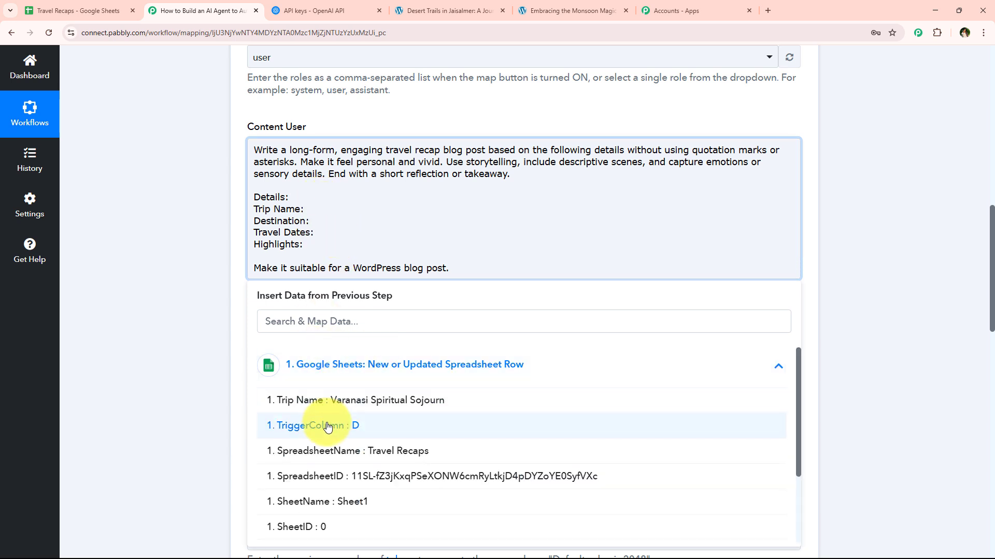
left_click(464, 411)
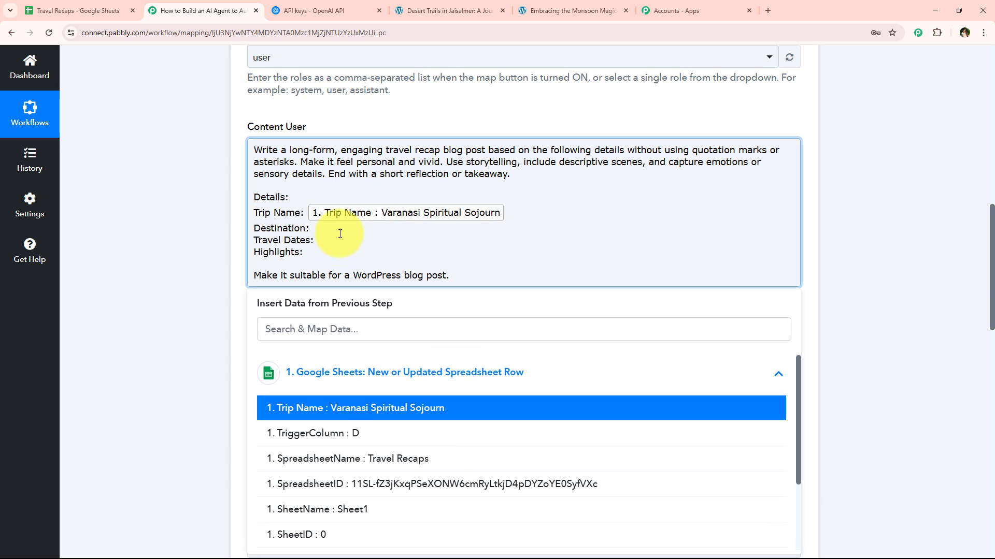
- Map the Destination value from the Google Sheets step after the Destination label in the prompt
left_click(314, 228)
left_click(296, 332)
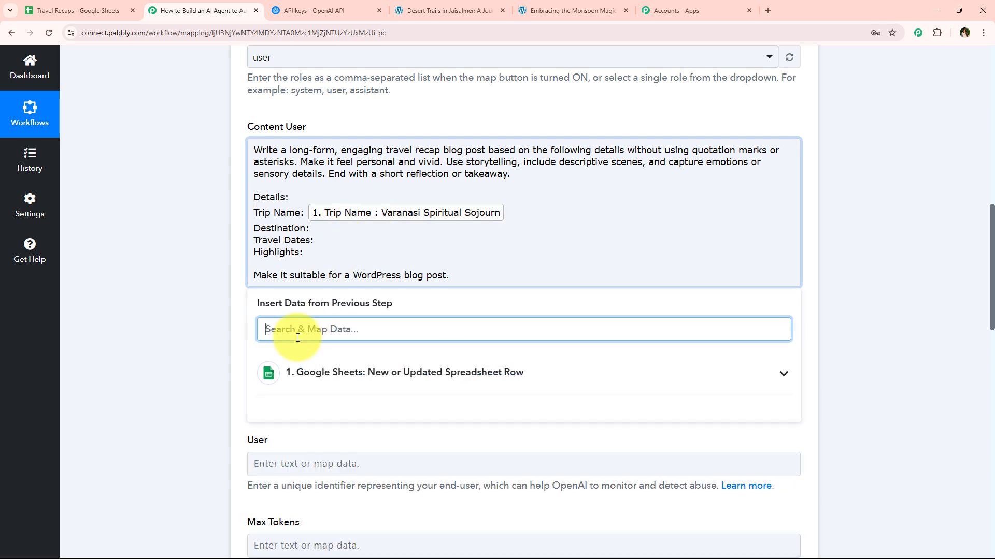
type("des")
left_click(355, 408)
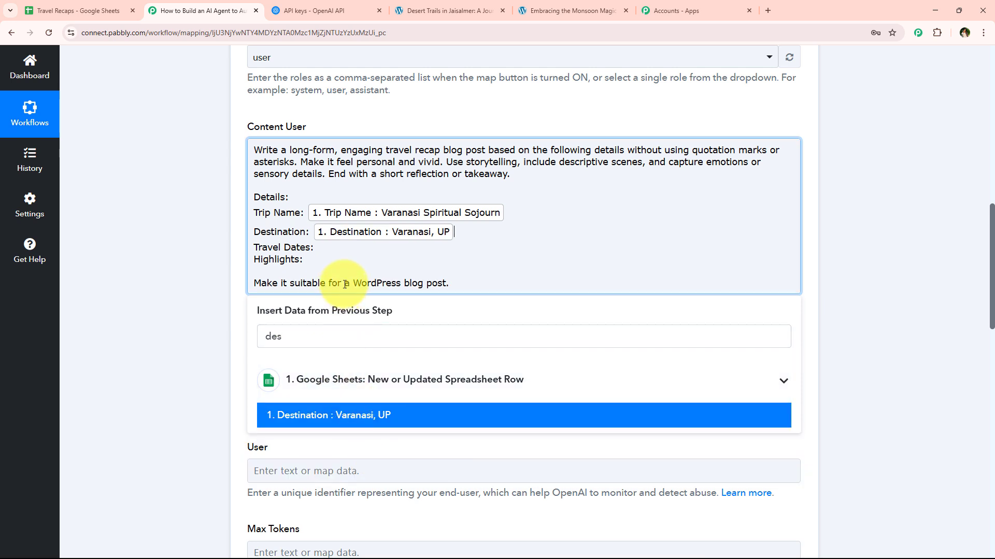
- Map the Dates value from the Google Sheets step after the Travel Dates label in the prompt
left_click(333, 247)
left_click(311, 346)
type("d")
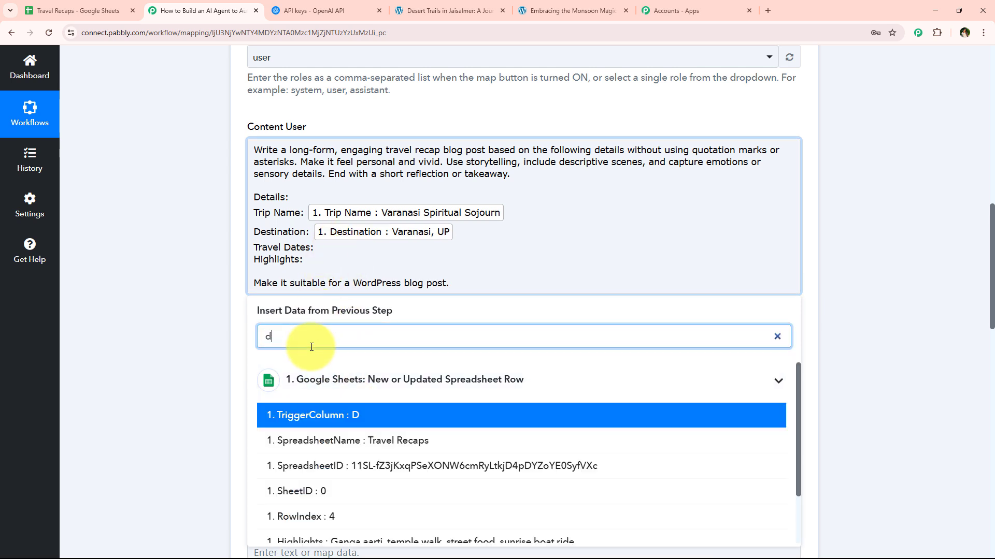
type("ate")
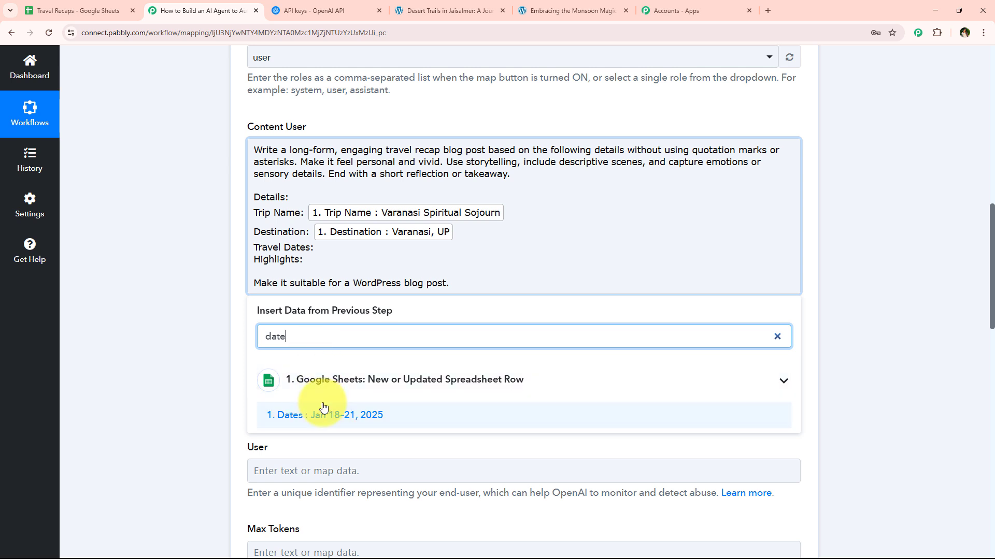
left_click(322, 415)
- Map the Highlights value from the Google Sheets step after the Highlights label and close the mapping list
left_click(333, 271)
left_click(319, 348)
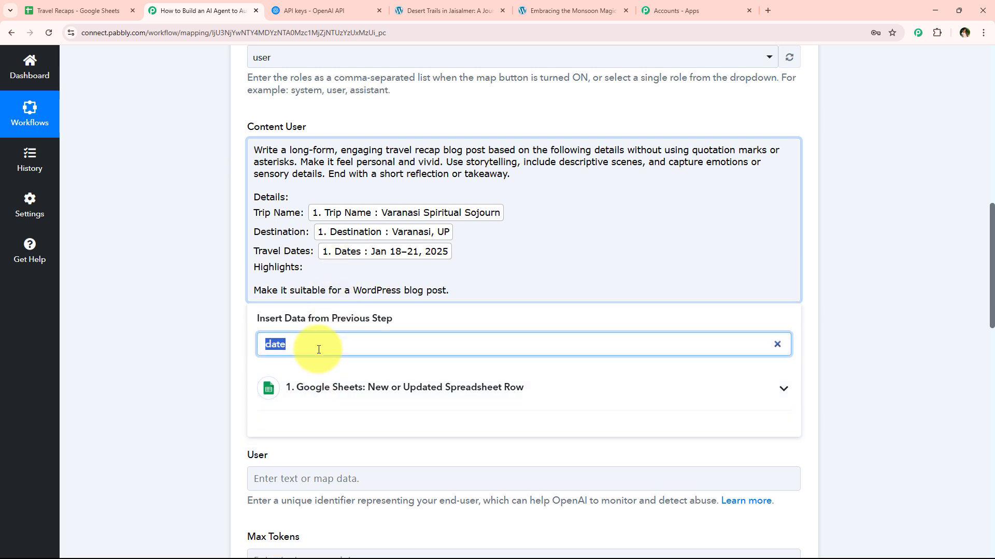
type("hi")
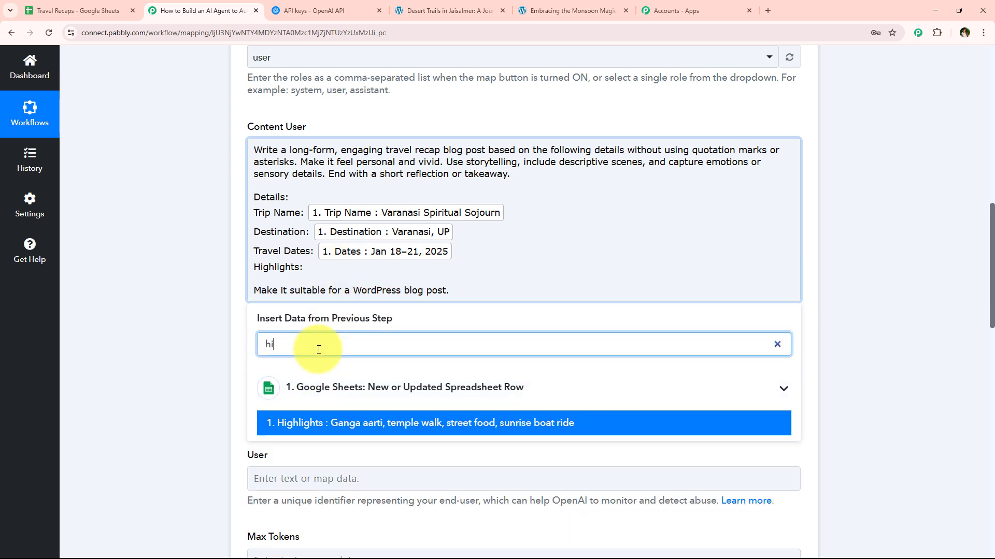
left_click(343, 422)
left_click(172, 226)
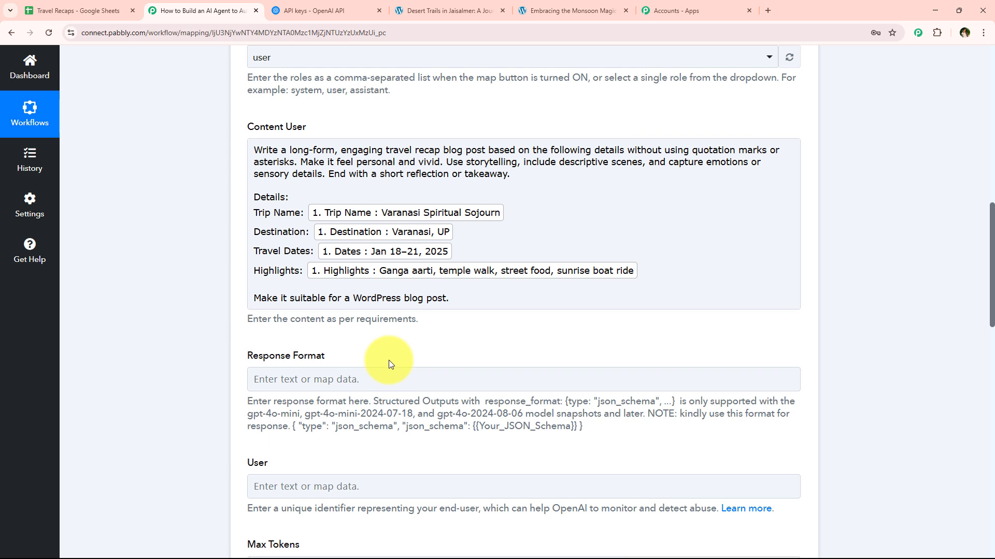
left_click(454, 300)
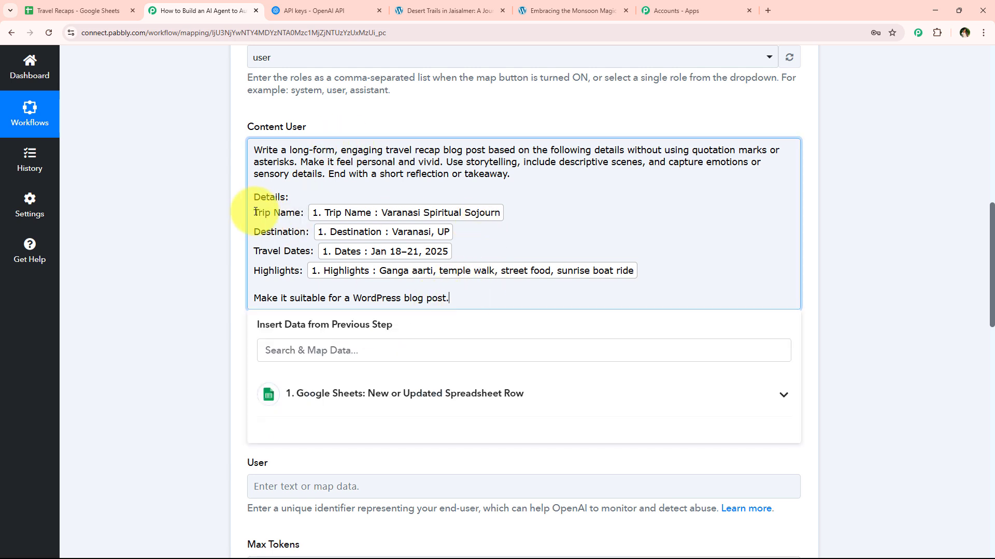
left_click(223, 201)
- Copy the json_schema template from the Response Format help text and paste it into the Response Format field
scroll(225, 201, "down", 1)
scroll(225, 200, "down", 2)
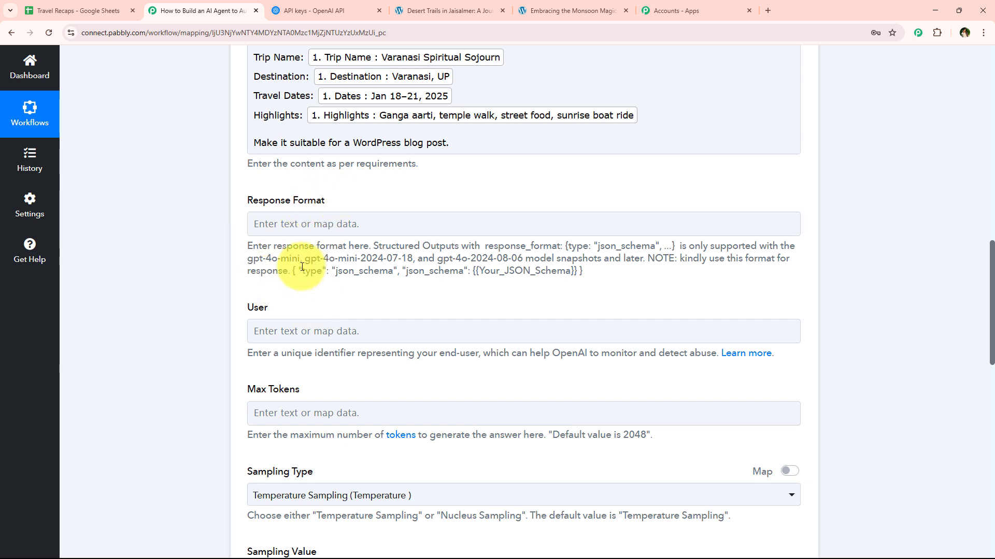
left_click(412, 218)
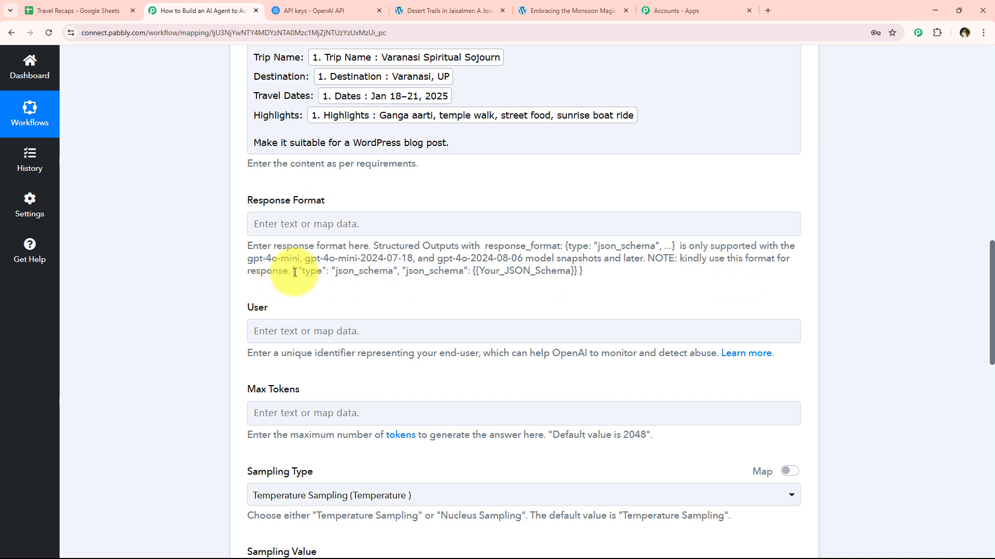
left_click_drag(293, 272, 593, 278)
key("ctrl+c")
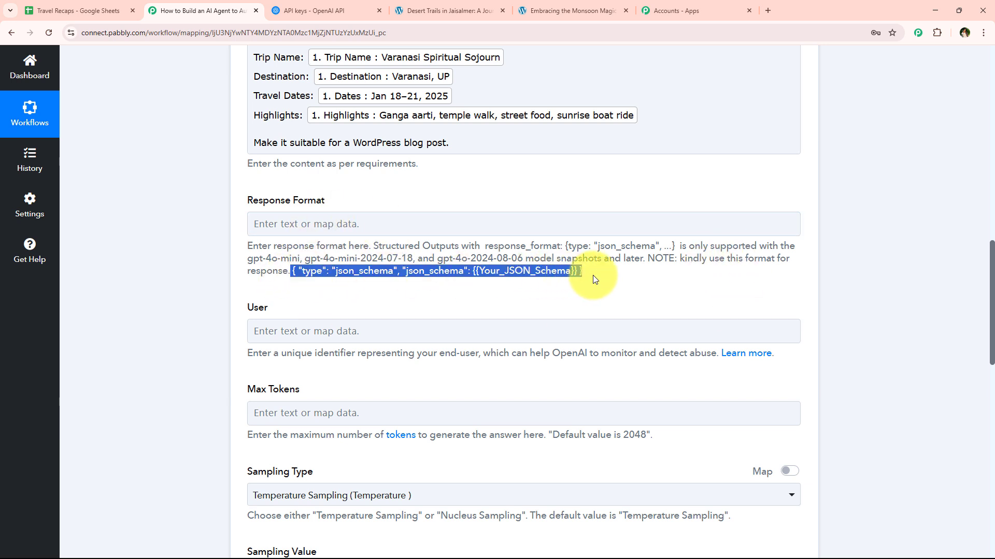
left_click(413, 224)
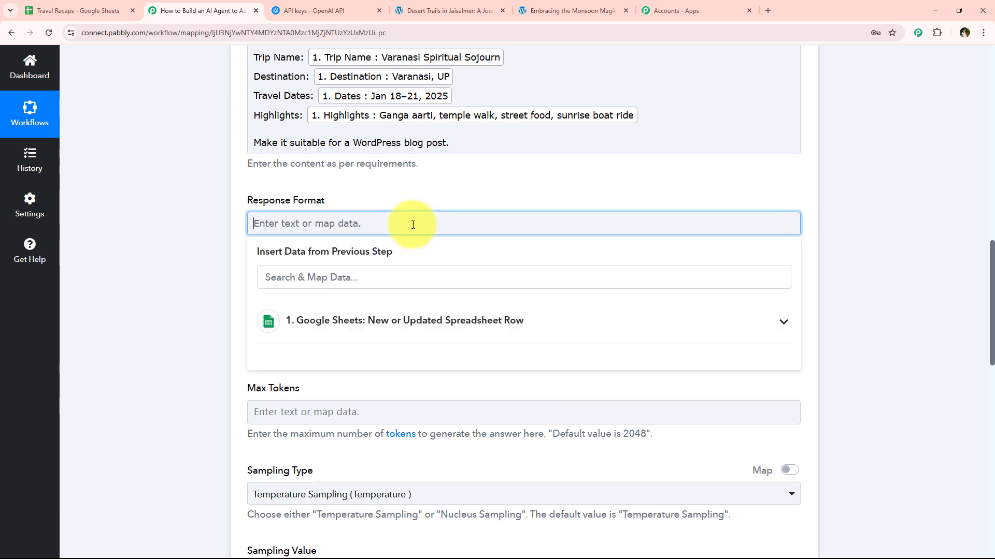
key("ctrl+v")
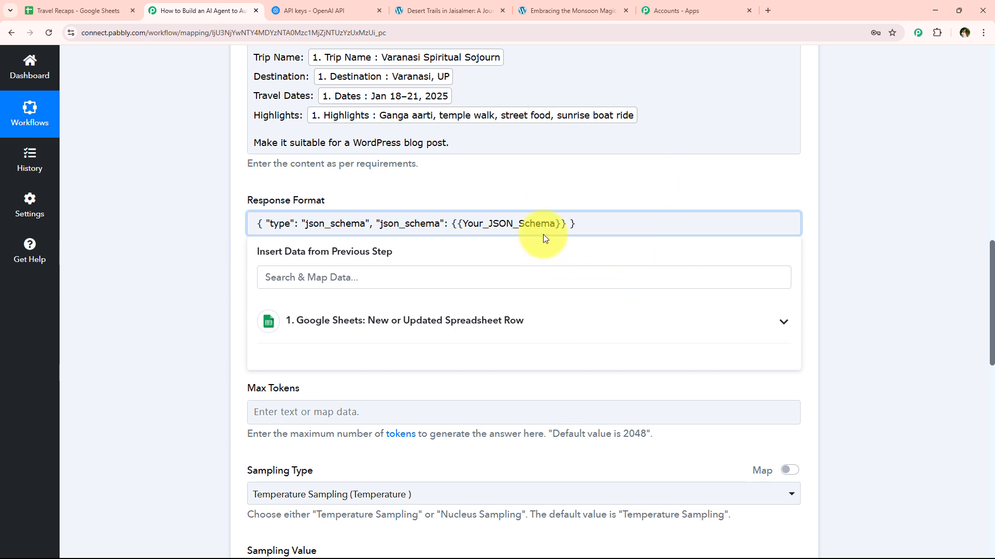
- Delete the {{Your_JSON_Schema}} placeholder from the Response Format text, keeping the closing brace
left_click_drag(569, 223, 454, 226)
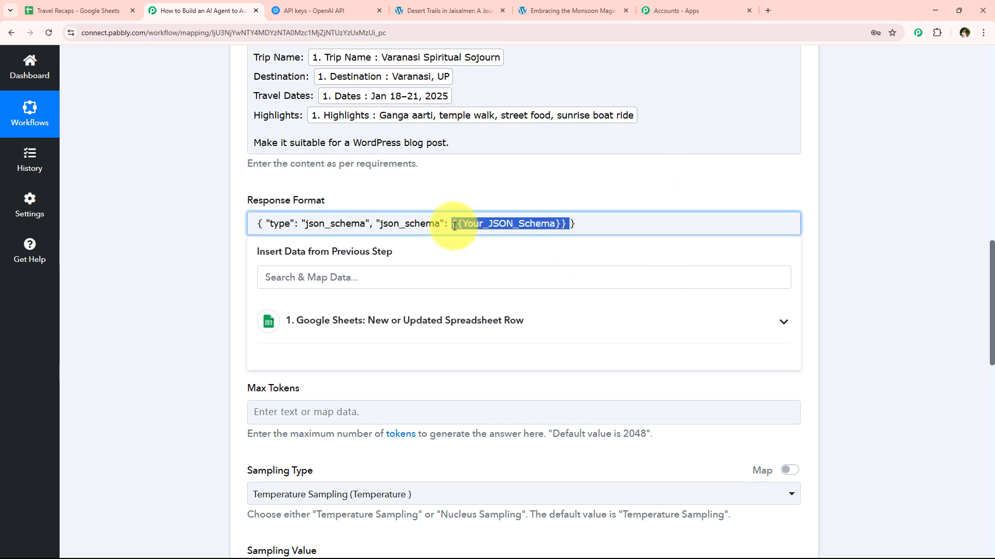
key("BackSpace")
left_click(200, 238)
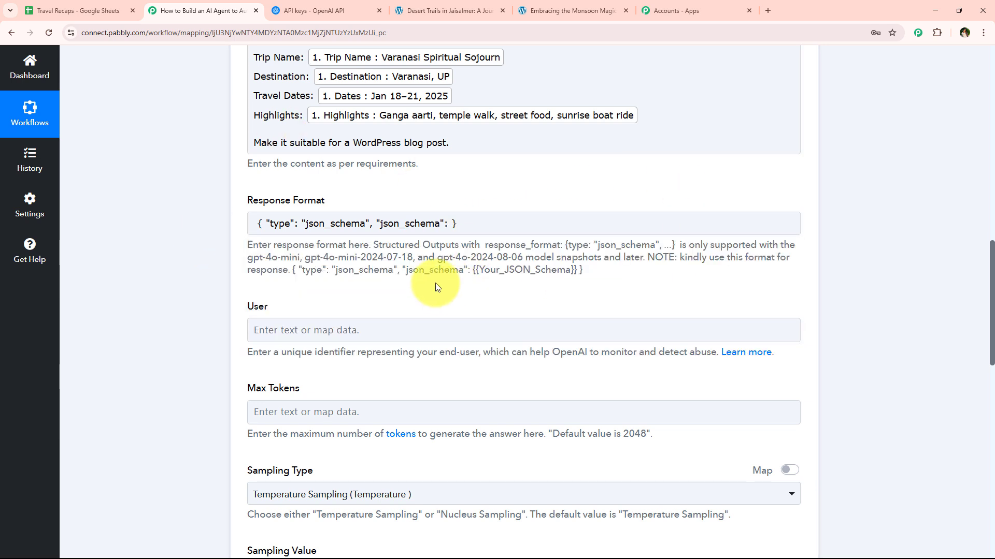
left_click(450, 224)
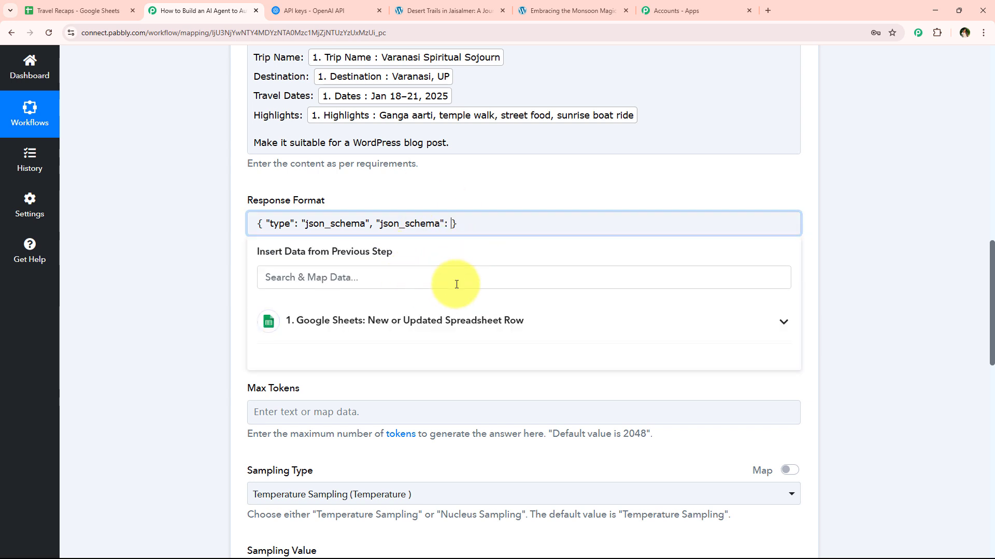
left_click(213, 220)
scroll(511, 248, "down", 13)
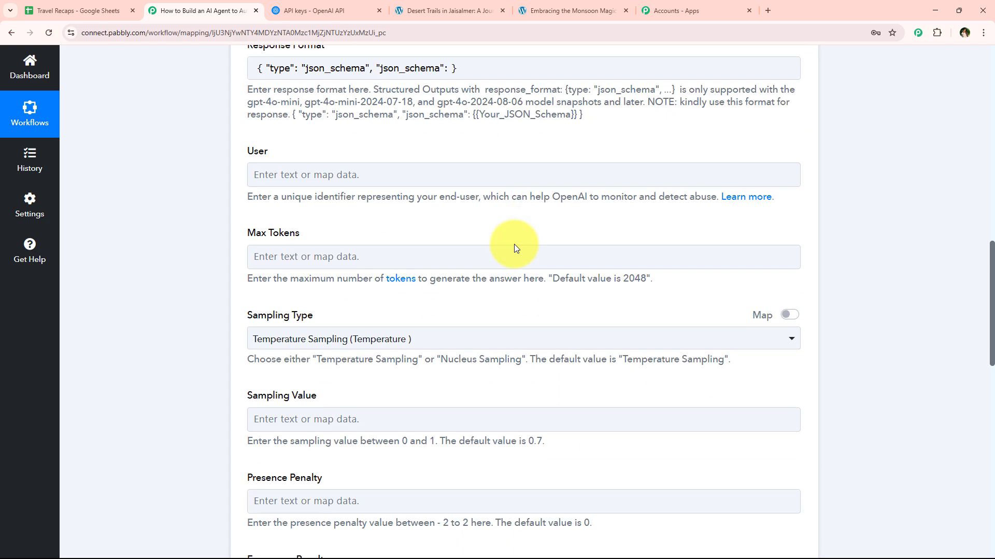
scroll(195, 228, "up", 10)
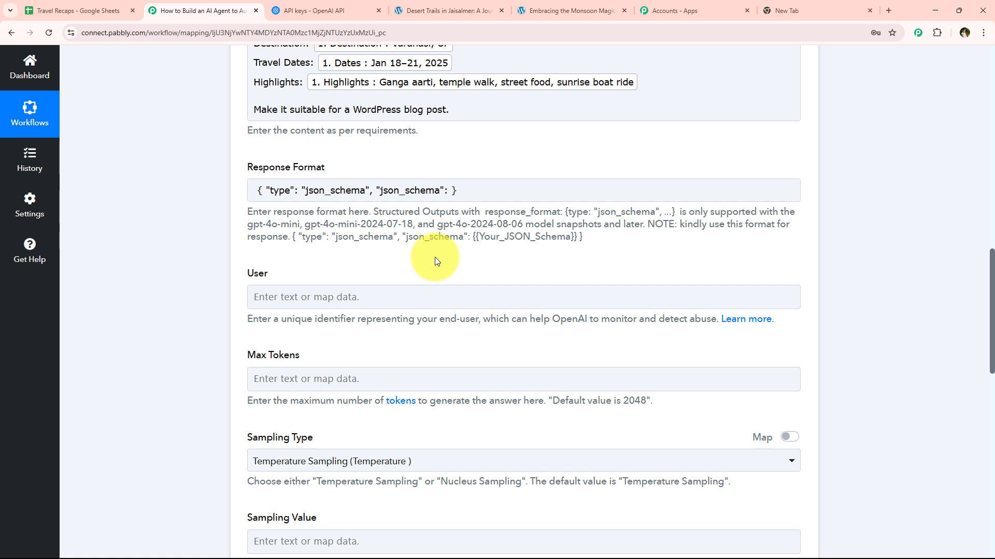
left_click(768, 10)
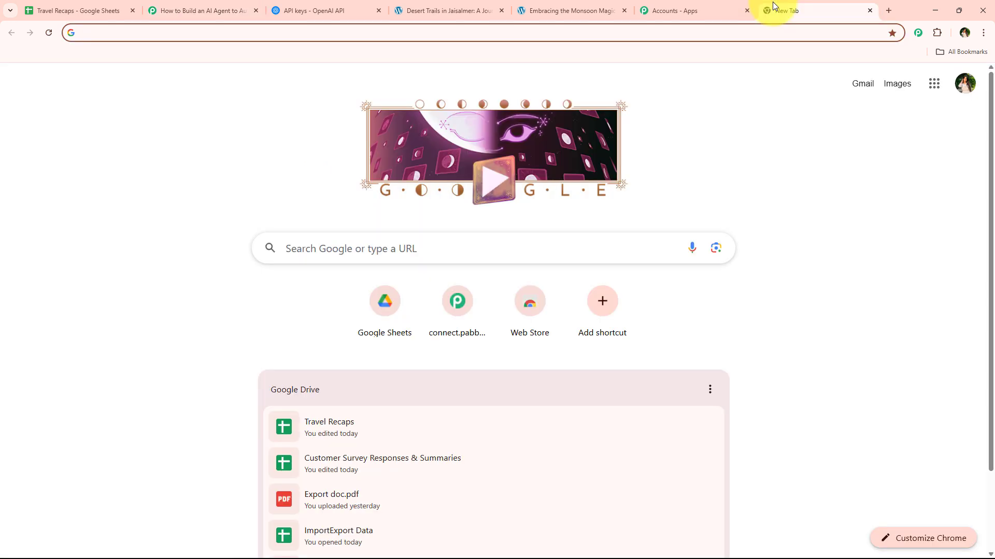
type("https://platform.openai.com/docs/guides/structured-outputs")
key("Return")
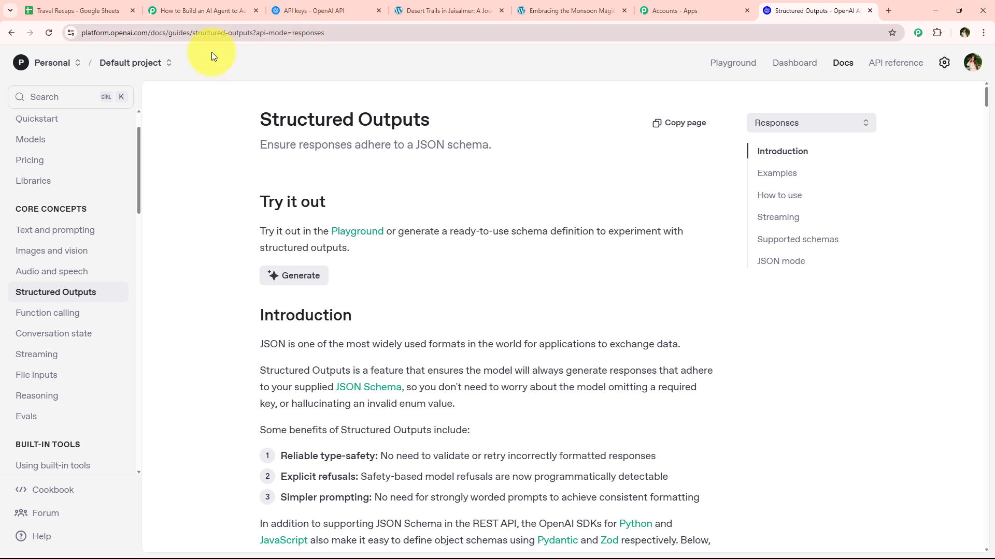
- Open the JSON schema generator's description box in the Try it out section of the guide
scroll(248, 291, "down", 1)
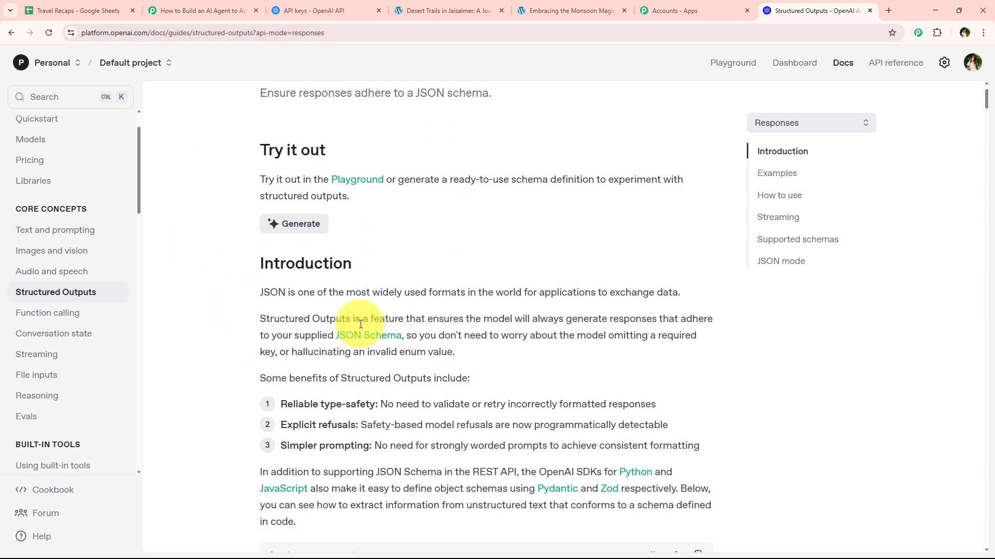
scroll(263, 316, "up", 1)
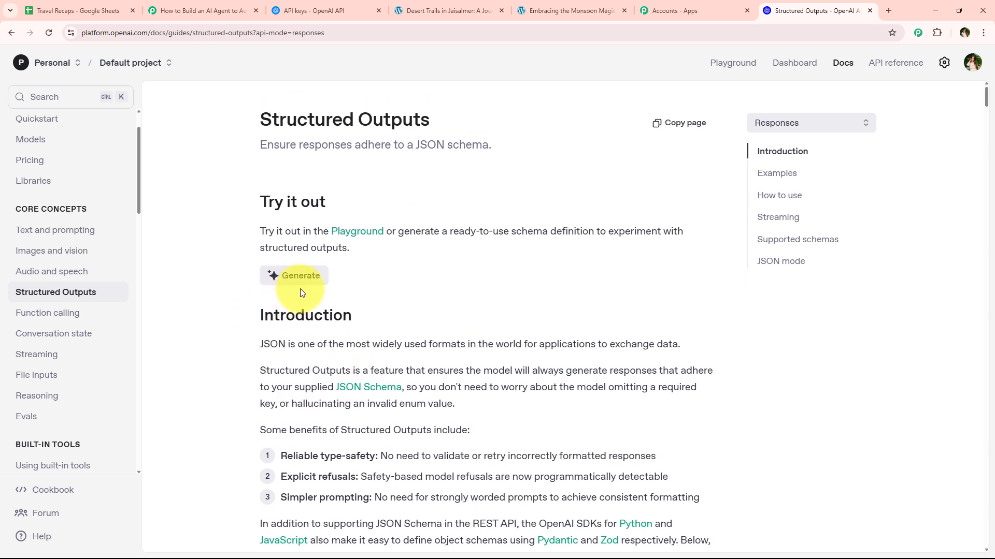
left_click(301, 281)
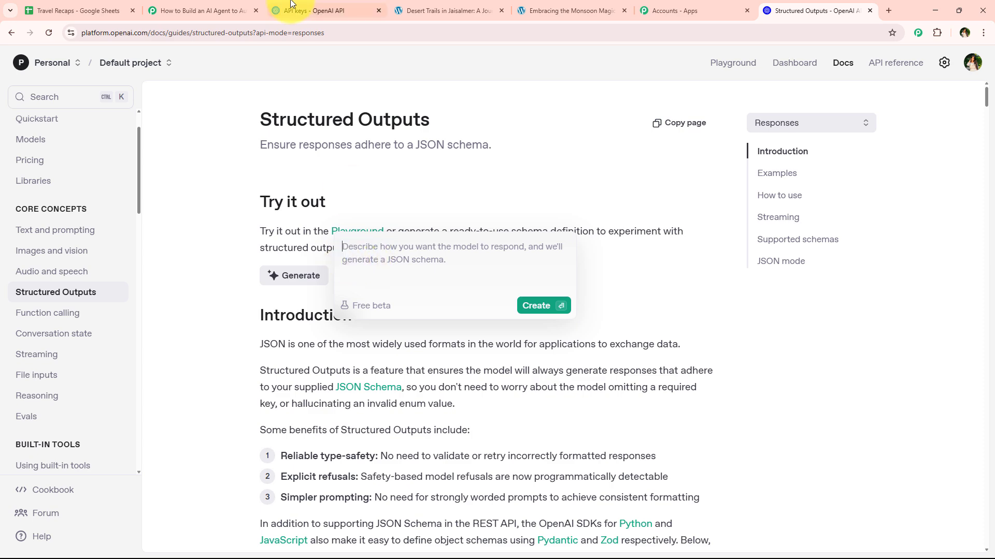
- Return to the Pabbly Connect workflow and review the mapped Content User prompt and the Response Format field
left_click(199, 10)
scroll(219, 227, "up", 1)
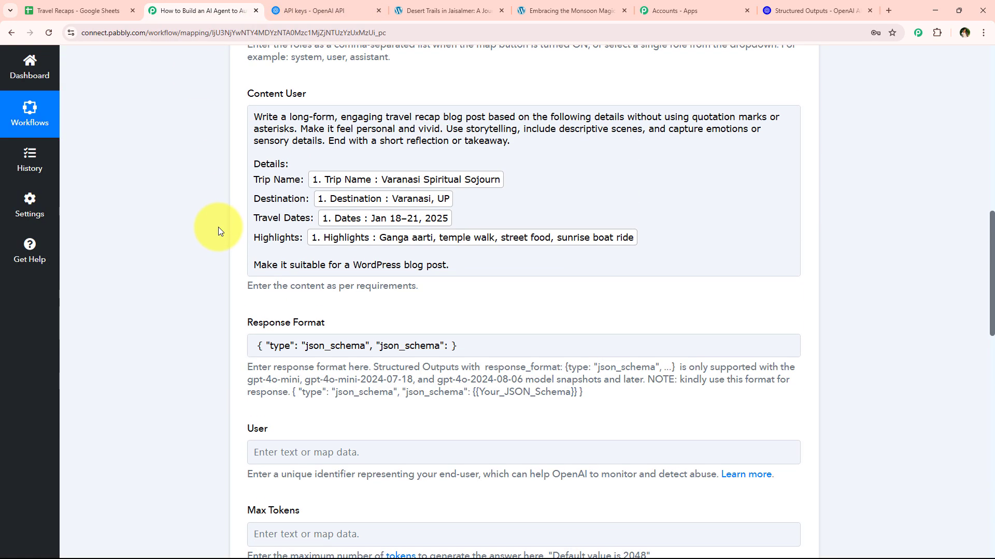
scroll(218, 227, "down", 1)
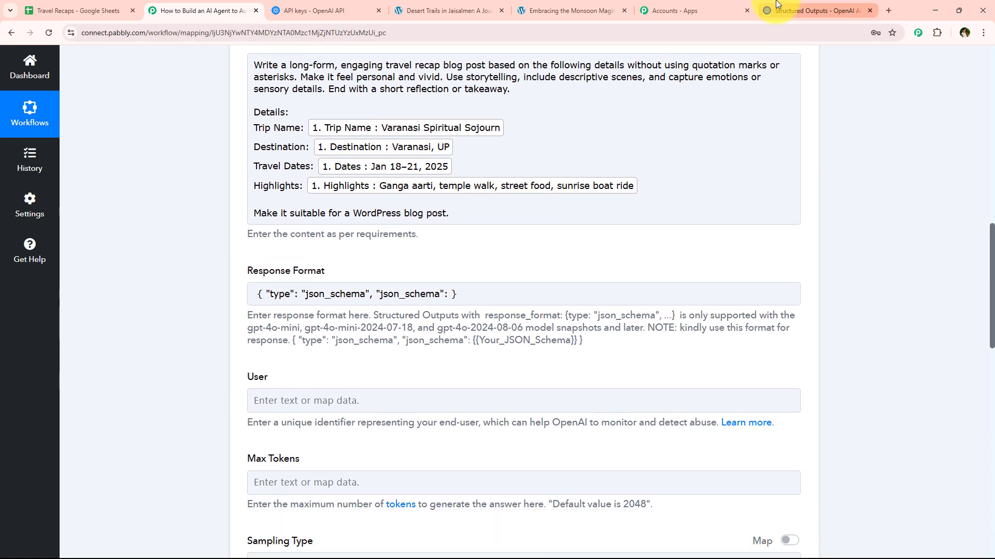
- In the Structured Outputs guide's schema description, define Blog Title with the lines "Type of Text" and "Give me the blog title"
left_click(814, 11)
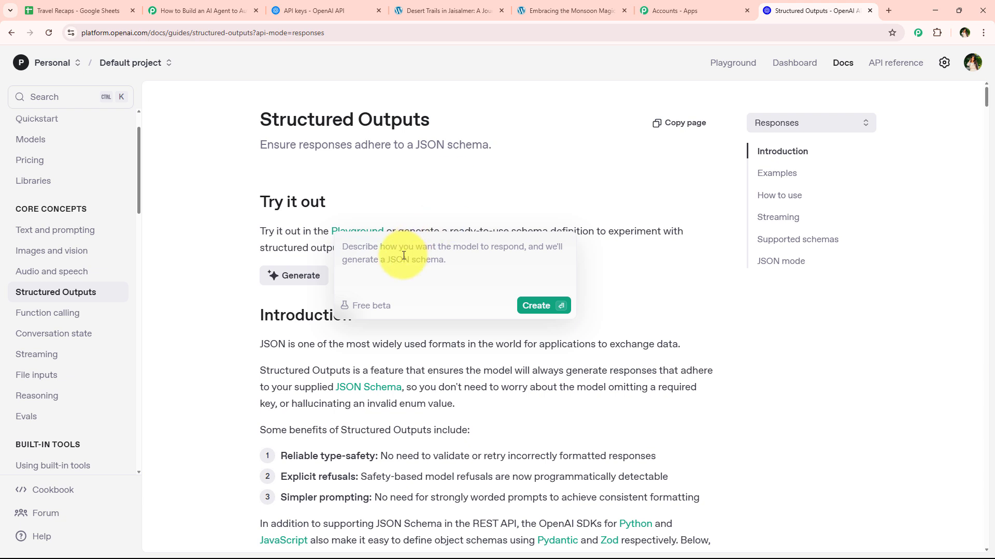
type("Blog Titl")
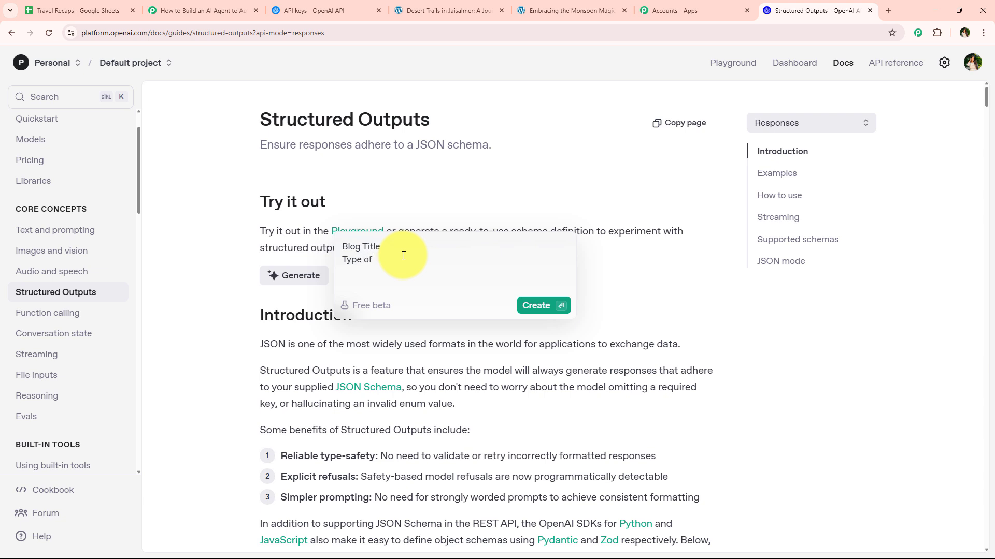
type("ext Gi")
type("ve me the blog ")
type("title")
key("shift+Return")
key("shift+Return")
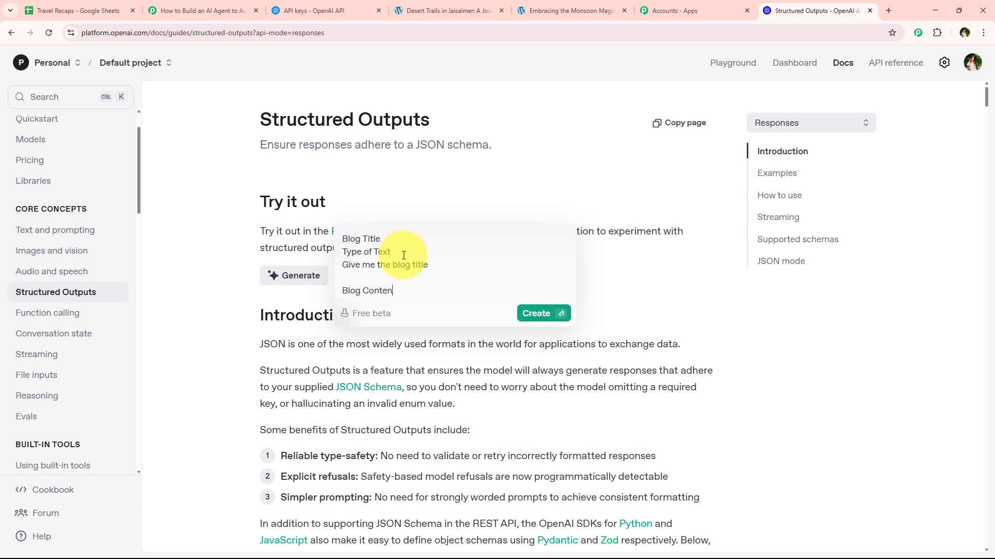
- Add Blog Content with the lines "Type of Text" and "Give me Blog Content" to the description, and generate the JSON schema
type("t")
key("shift+Return")
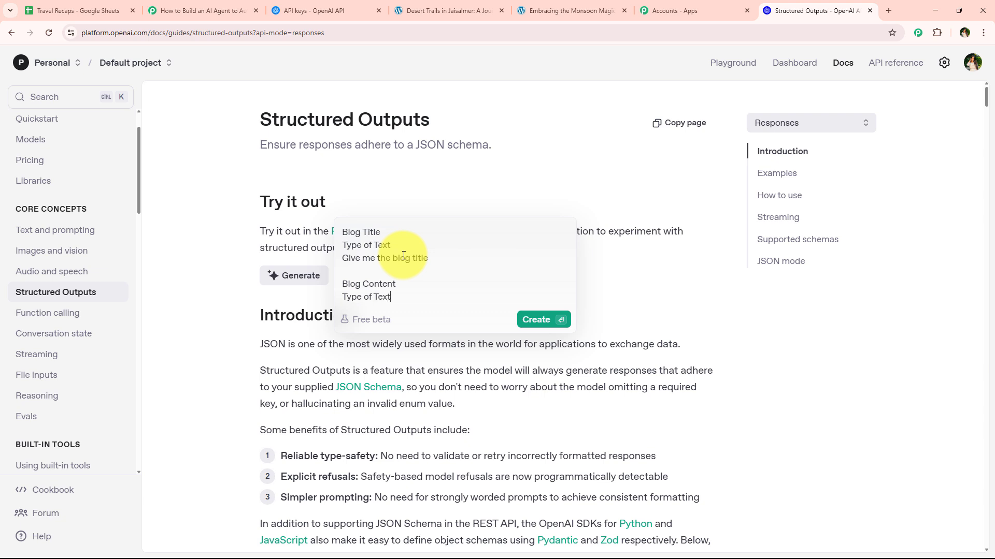
key("shift+Return")
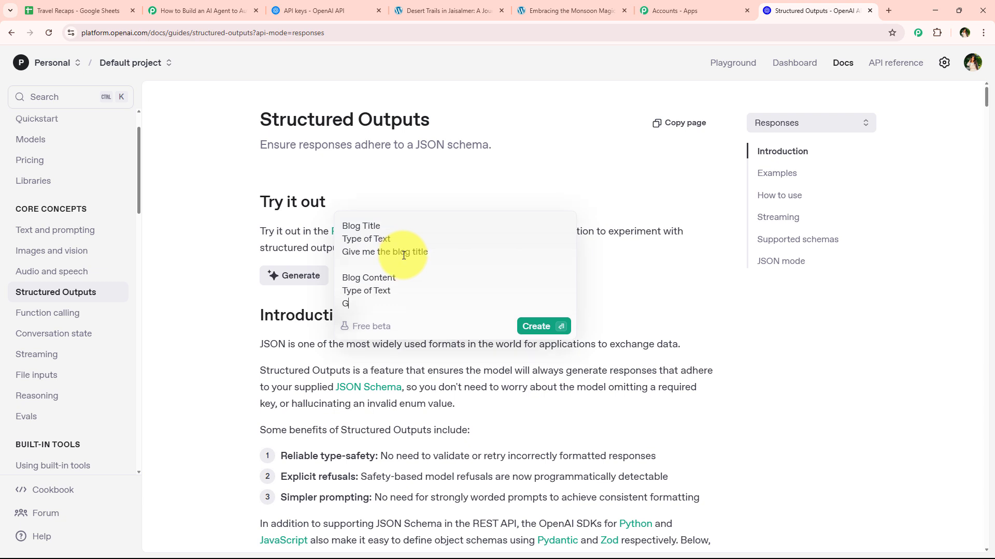
type("Give me Blog Content")
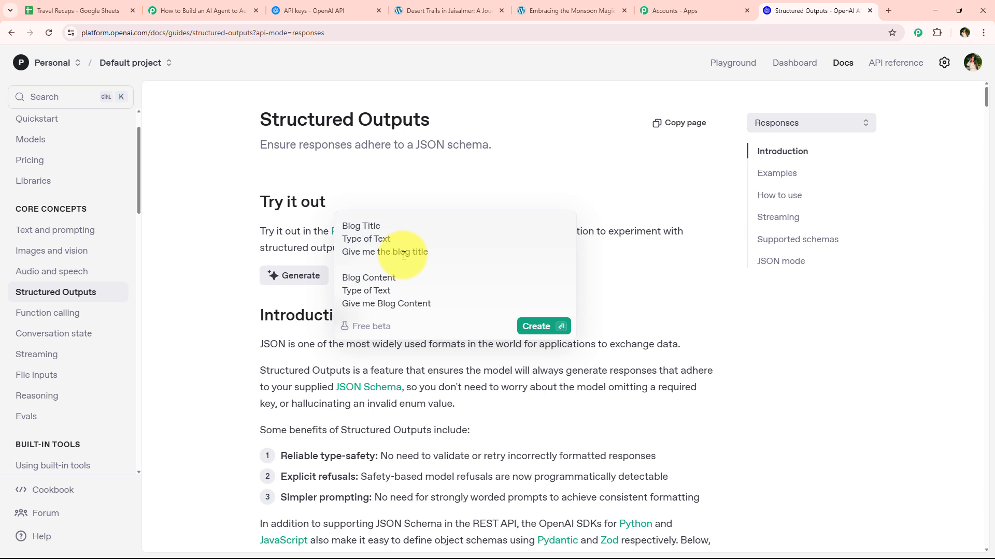
left_click(549, 329)
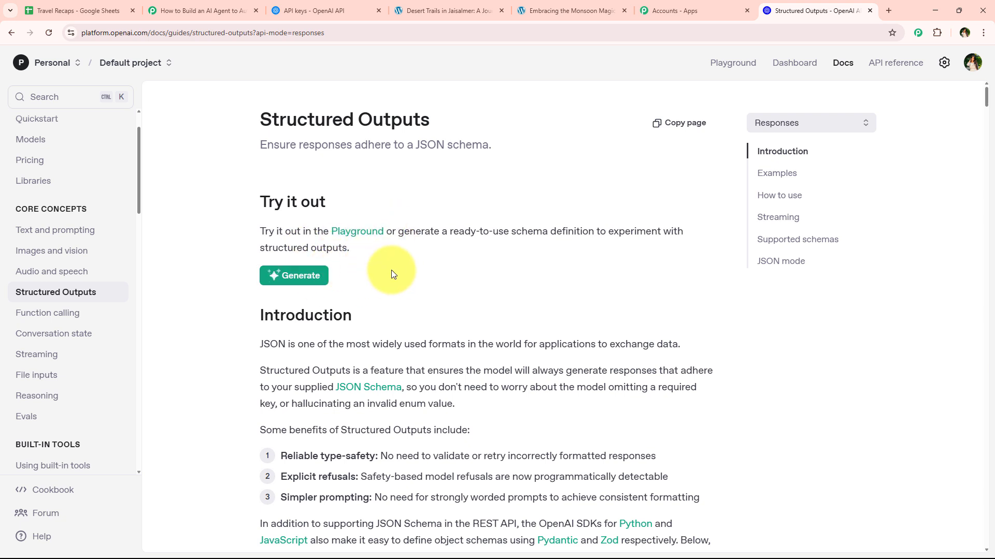
- Insert the generated blog_post JSON schema before the closing brace of the Response Format value in the Pabbly Connect workflow
scroll(392, 274, "down", 3)
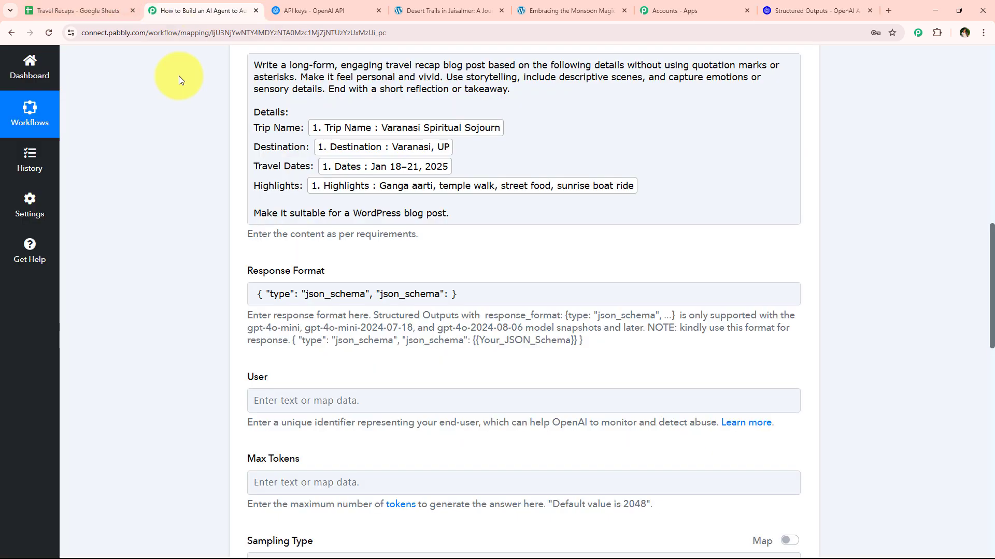
left_click(169, 11)
left_click(453, 293)
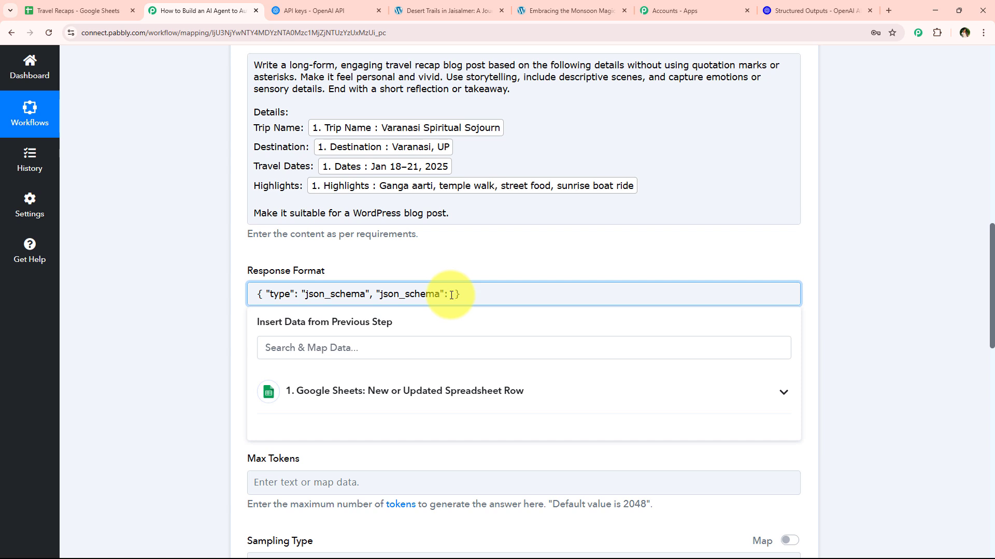
key("ctrl+v")
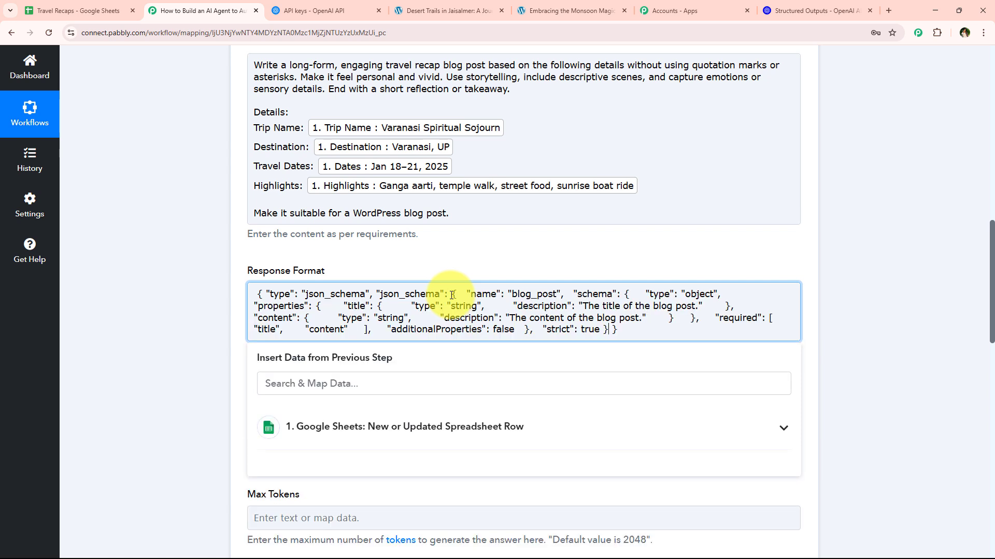
left_click(219, 322)
- Review the completed Response Format and the optional User, Max Tokens, sampling, penalty, Stop Sequence and Number Of Chat Completion fields
scroll(206, 363, "down", 2)
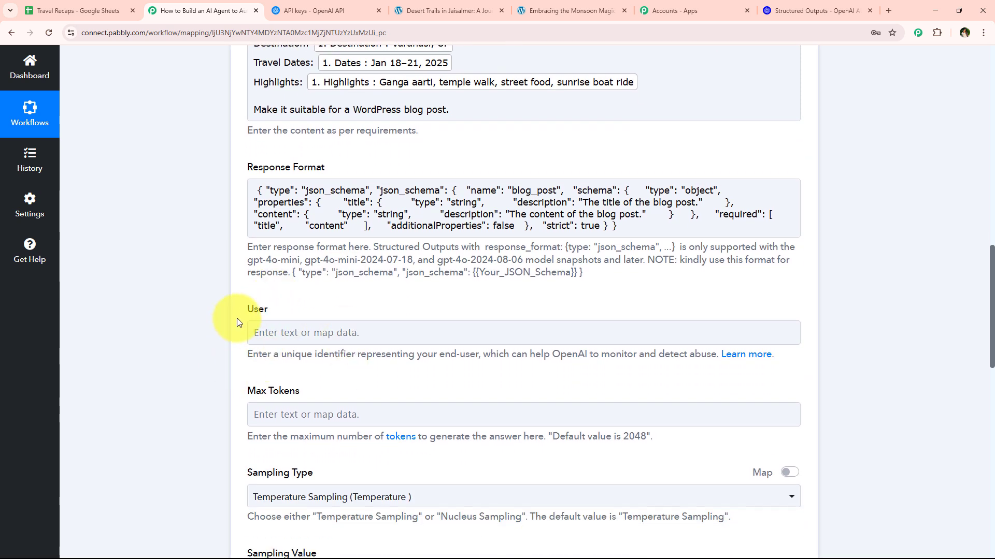
left_click(236, 355)
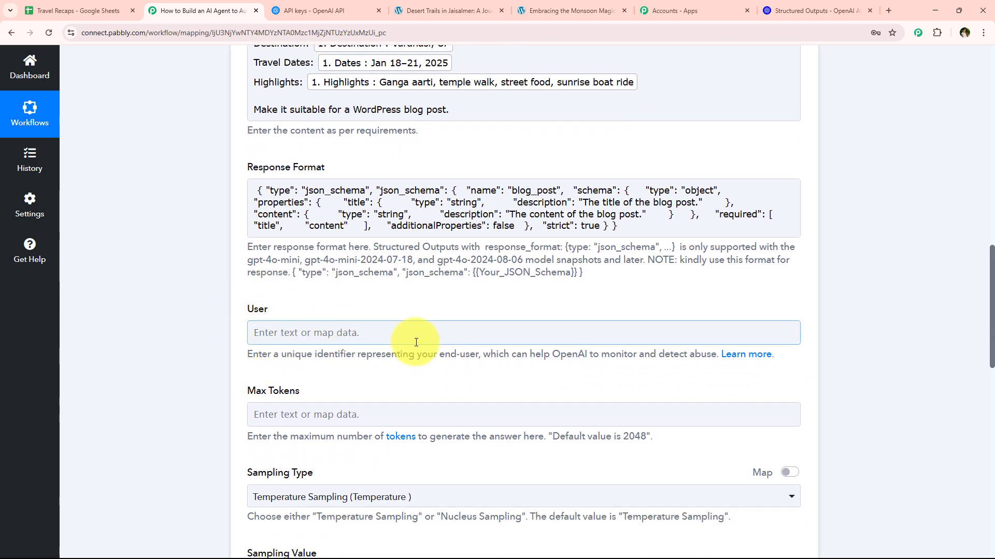
scroll(210, 338, "down", 1)
scroll(211, 338, "down", 2)
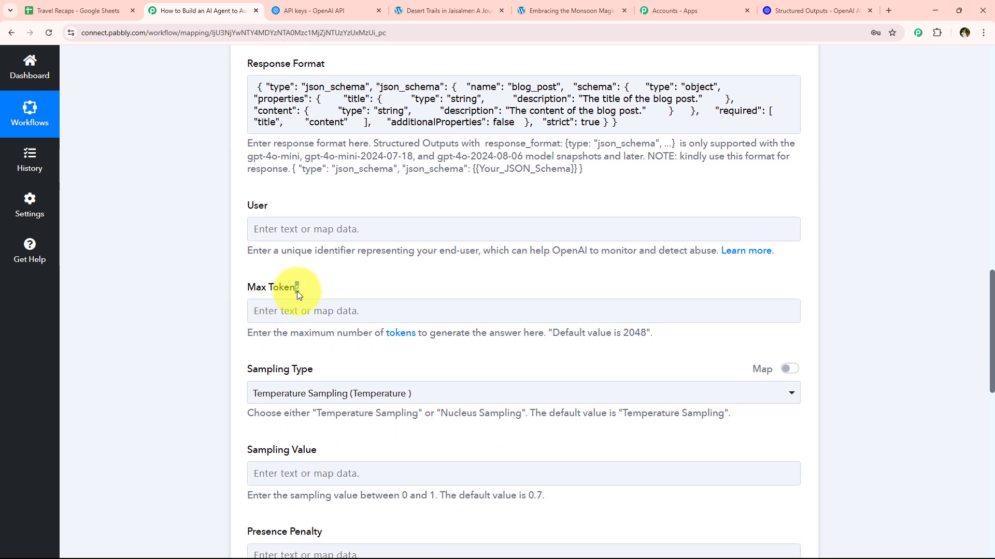
left_click_drag(297, 291, 244, 292)
left_click(245, 292)
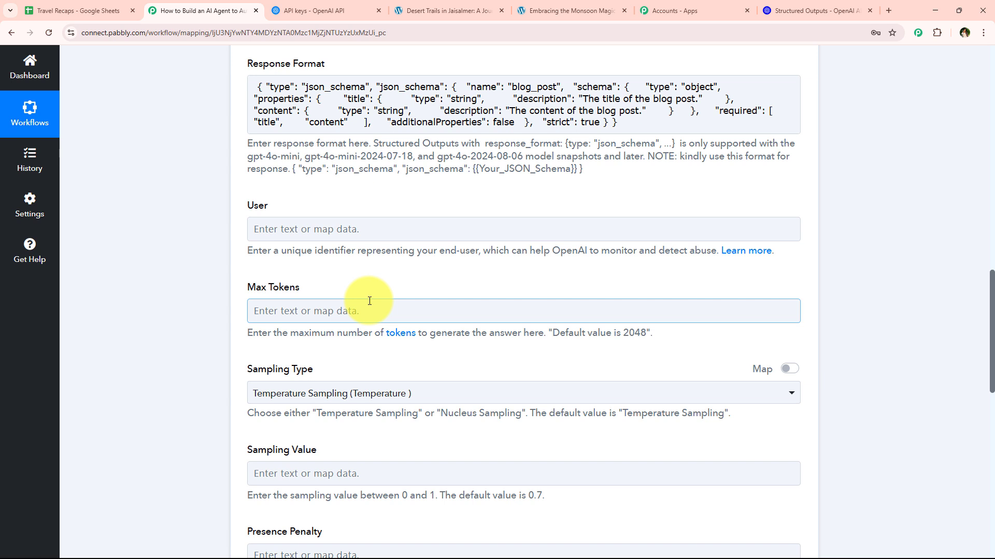
scroll(362, 238, "down", 1)
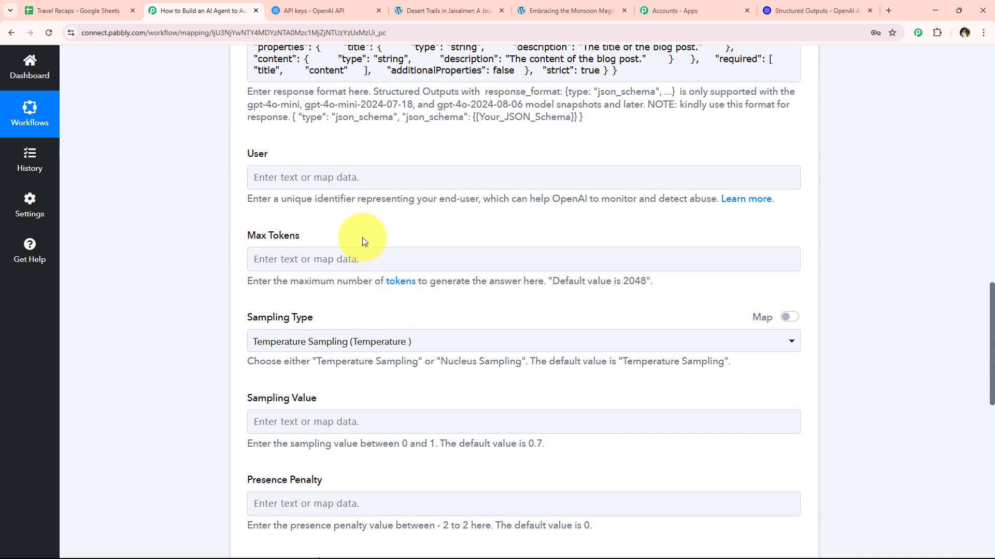
scroll(272, 283, "down", 1)
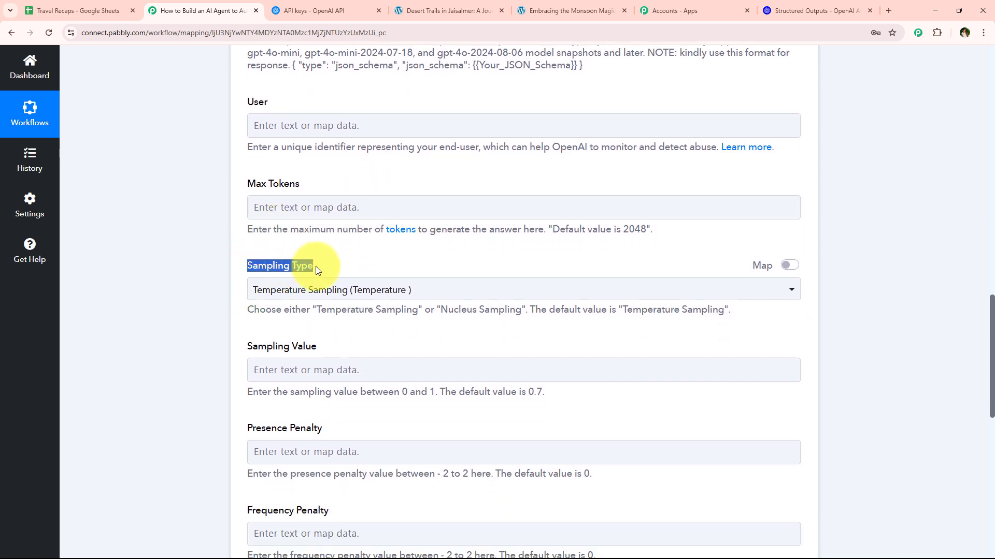
left_click(180, 302)
scroll(239, 278, "down", 3)
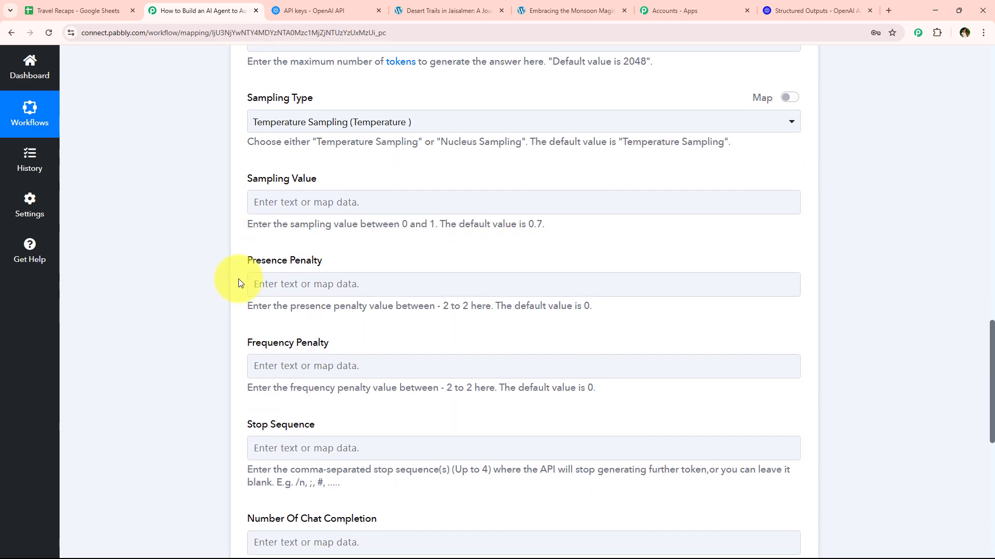
scroll(238, 283, "down", 4)
scroll(232, 333, "up", 3)
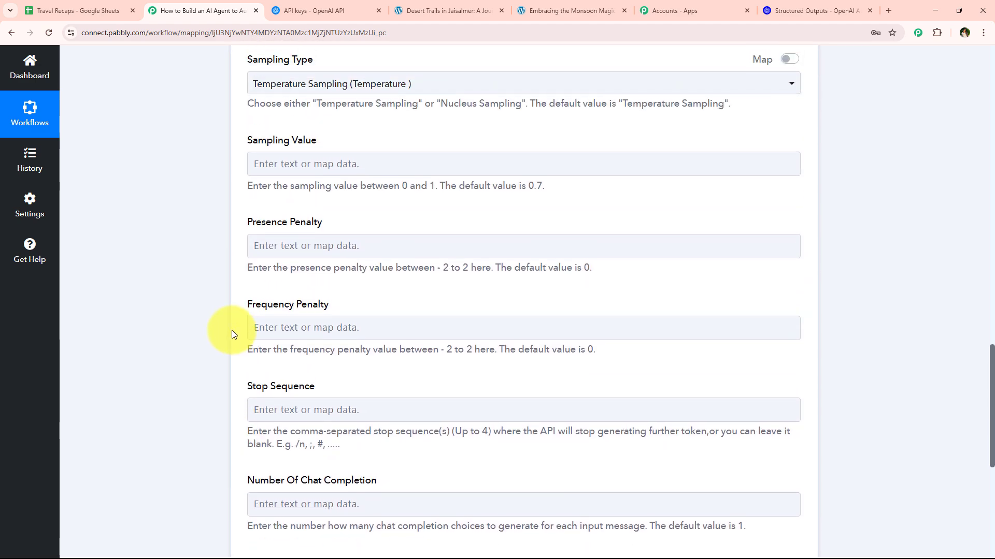
scroll(232, 334, "up", 6)
scroll(326, 316, "down", 3)
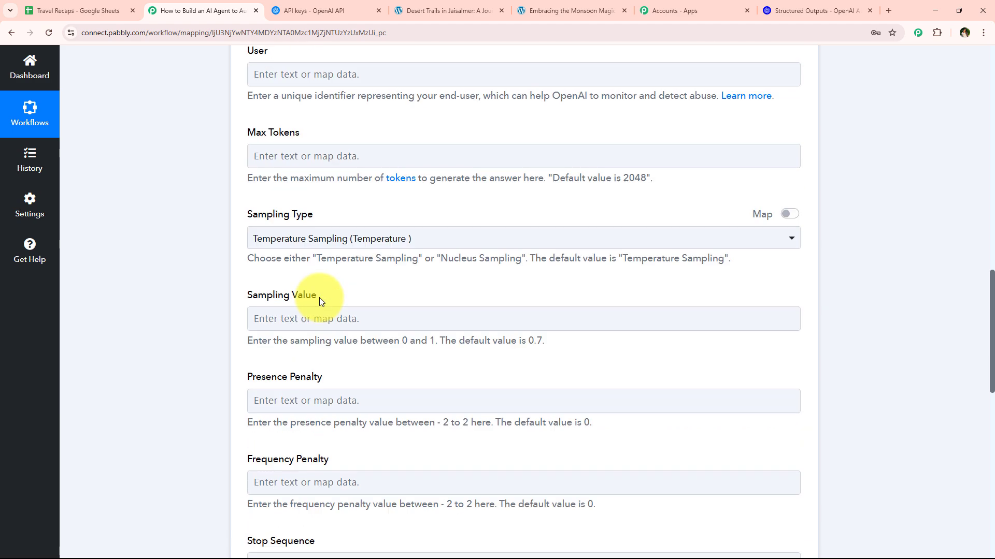
- Save the ChatGPT (Structured AI Output) action and send a test request with Simple Response on
scroll(319, 301, "down", 9)
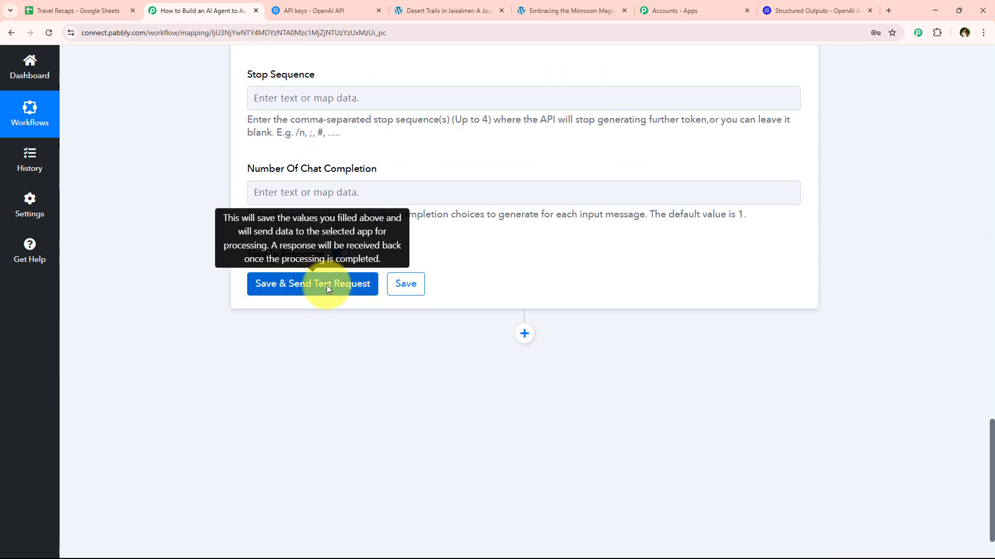
left_click(326, 285)
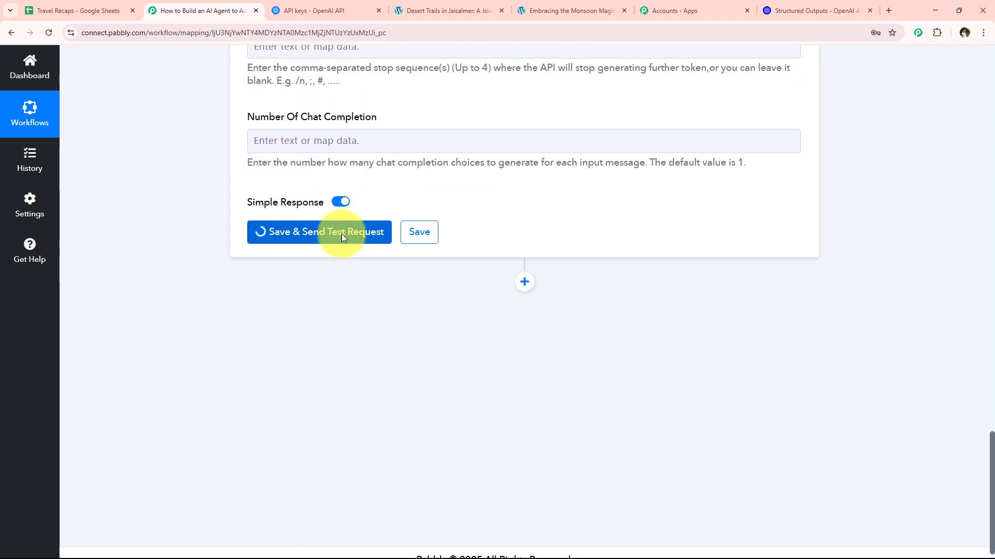
scroll(315, 253, "up", 2)
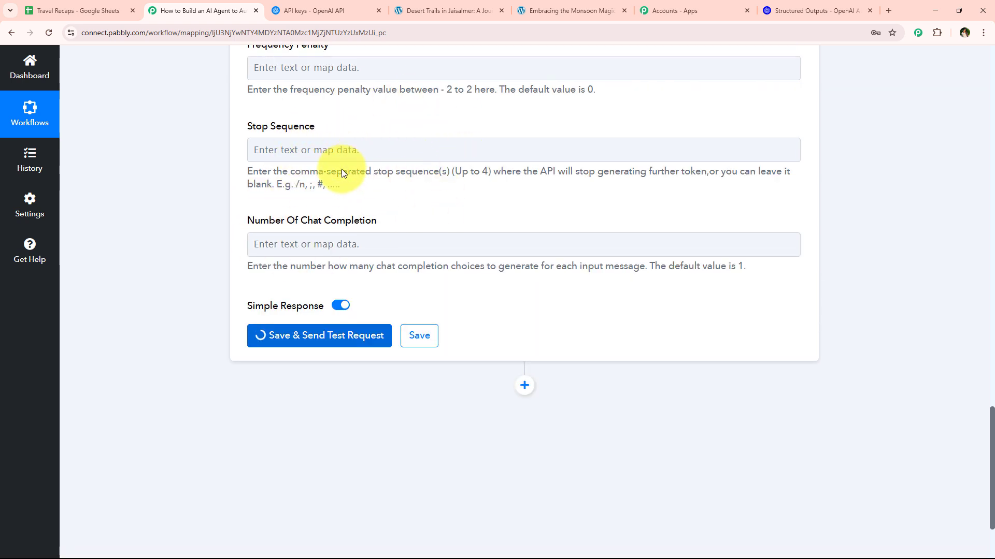
scroll(318, 158, "up", 2)
scroll(316, 155, "down", 3)
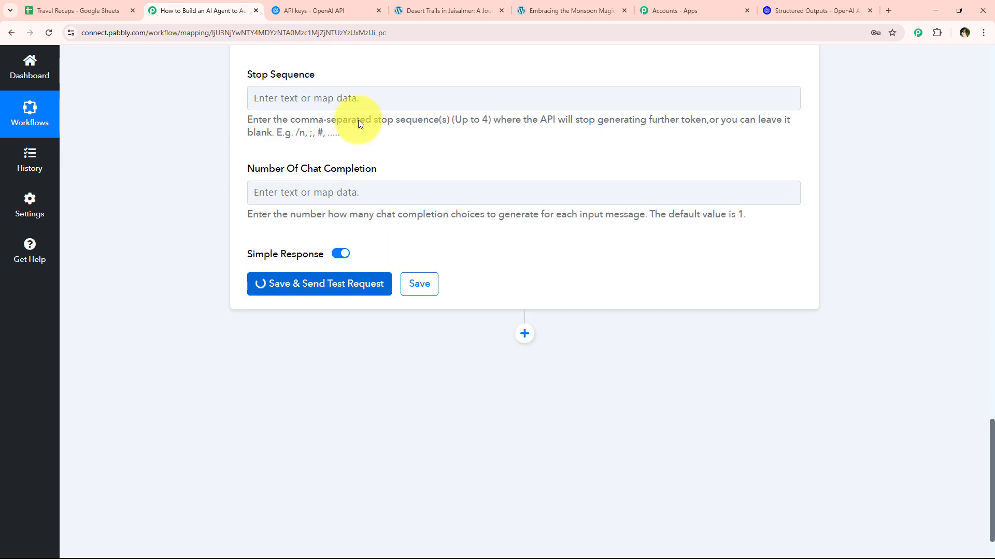
scroll(384, 196, "up", 1)
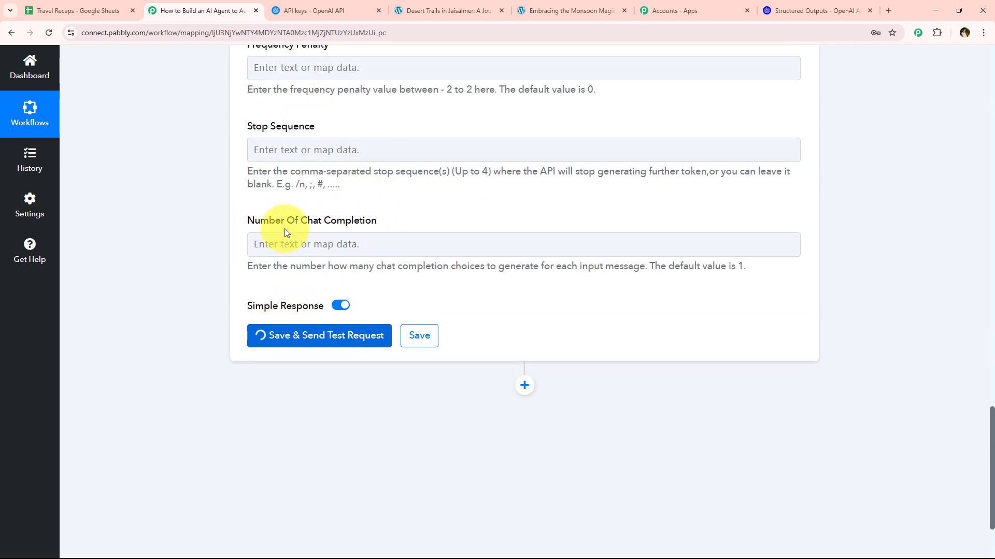
scroll(284, 228, "down", 2)
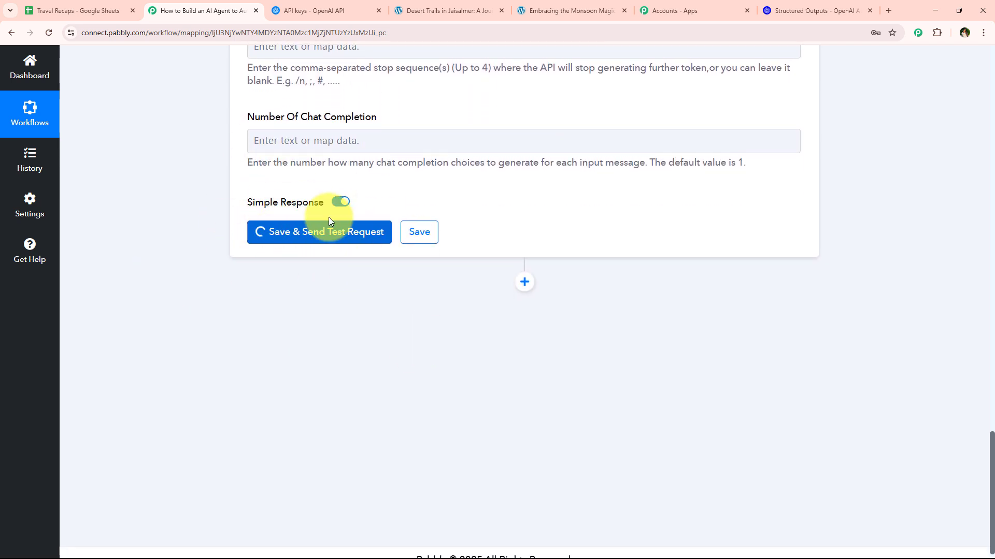
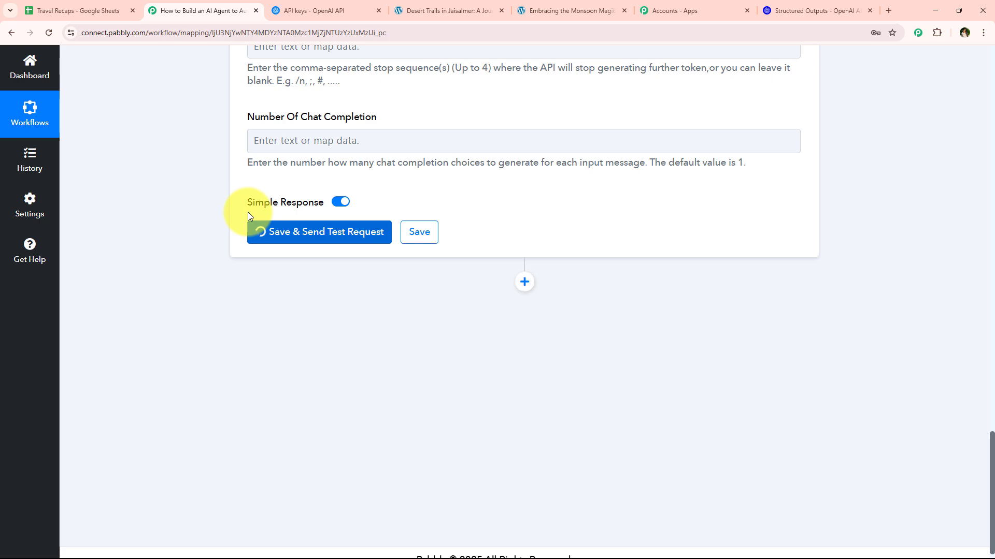
scroll(248, 213, "up", 15)
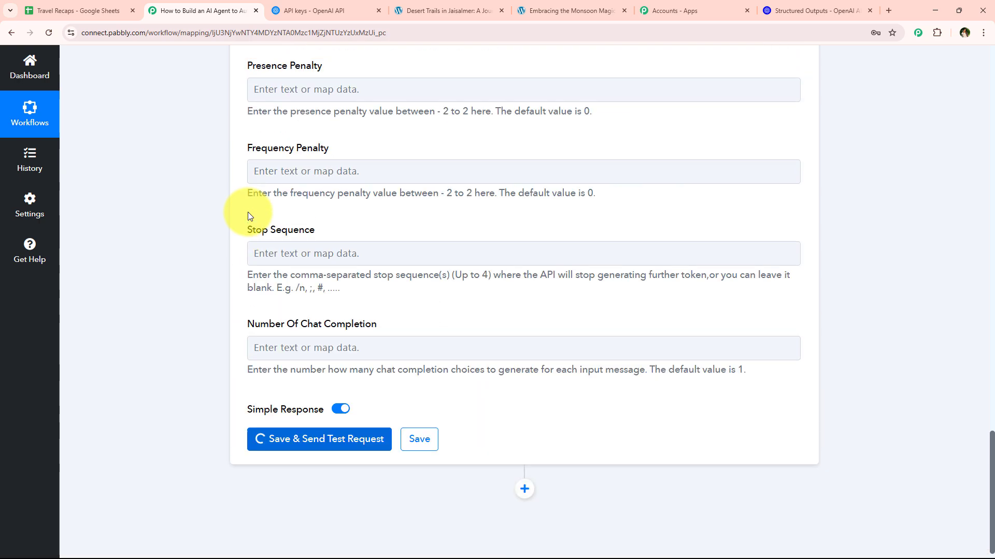
scroll(248, 212, "up", 10)
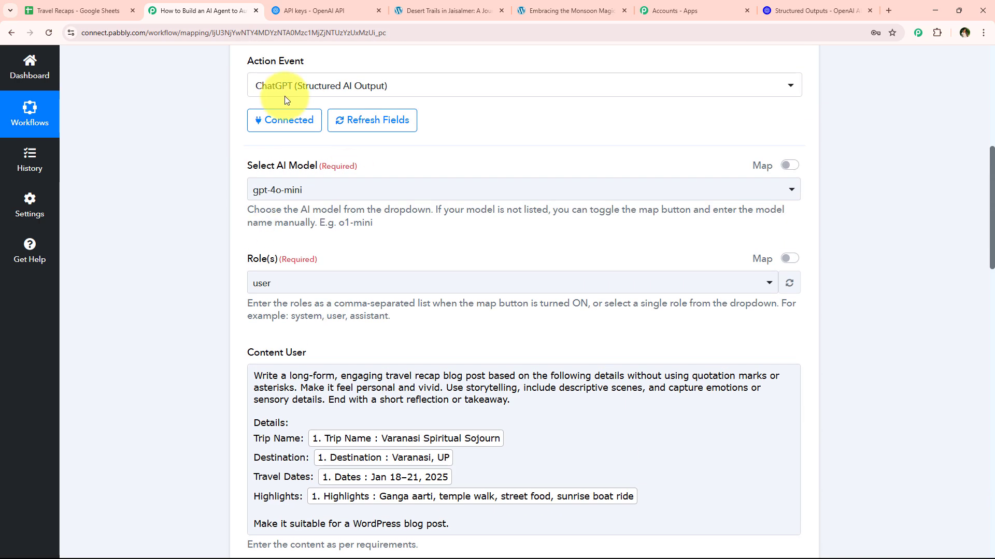
scroll(188, 142, "down", 8)
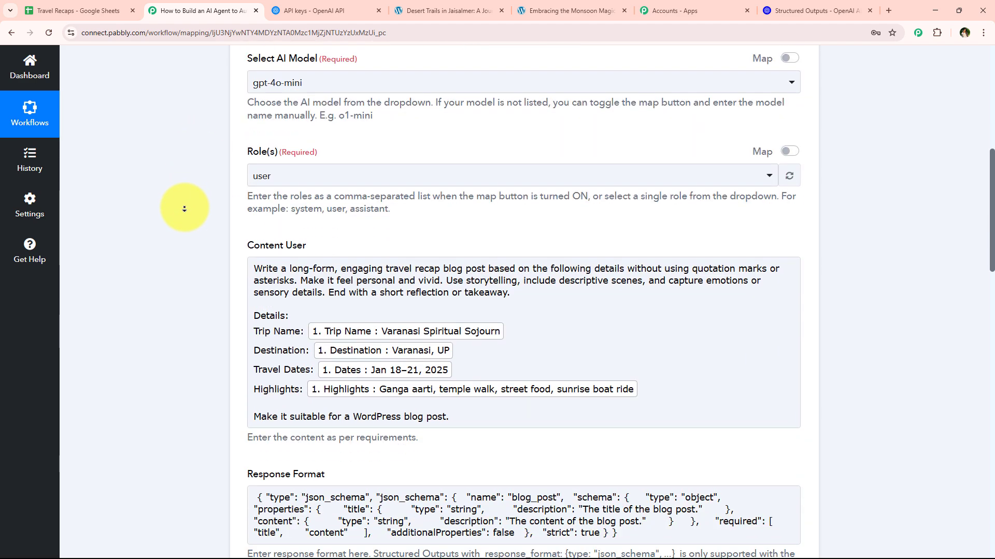
scroll(193, 237, "down", 5)
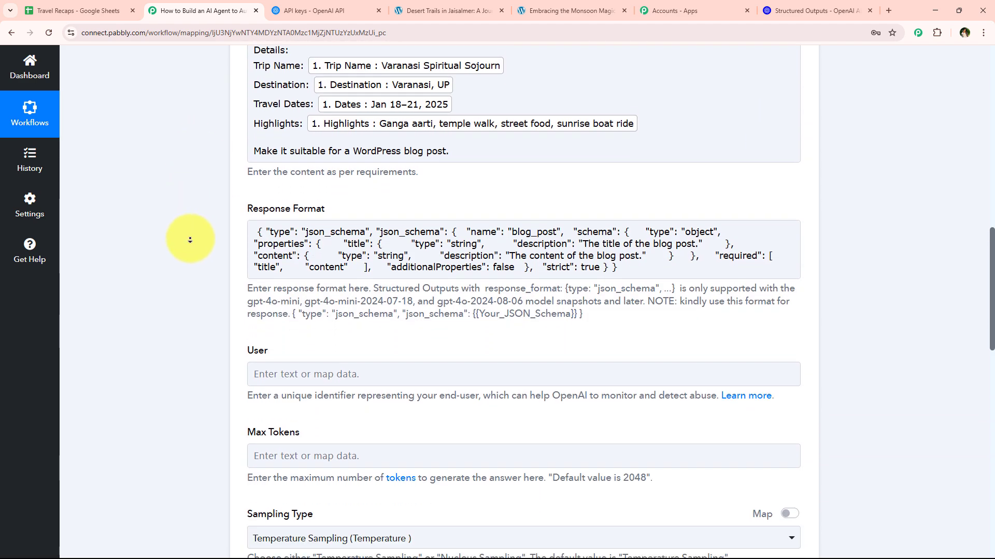
scroll(194, 255, "down", 10)
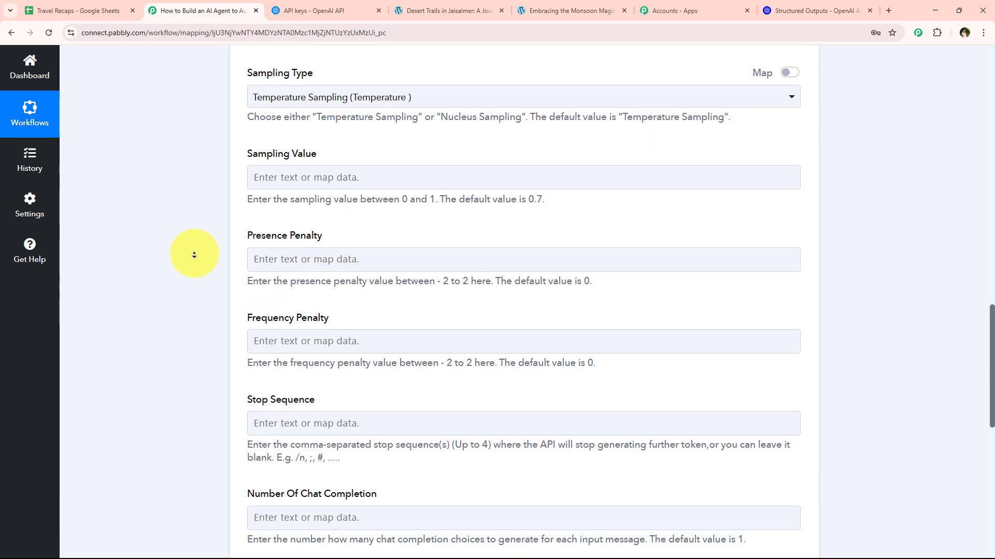
- Examine the received response, enlarging the Choices 0 Message Content Title and Content values to read the generated title and blog post
scroll(196, 257, "down", 1)
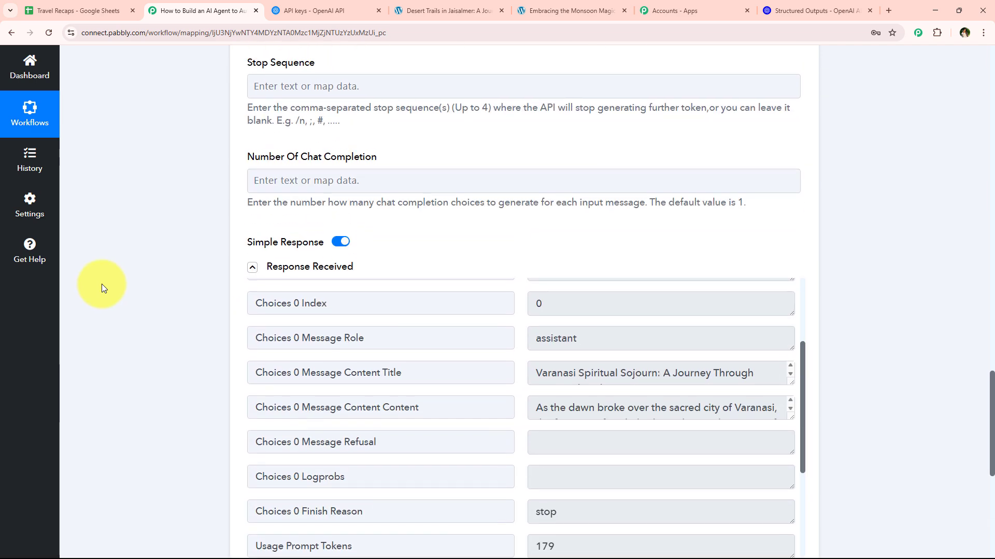
scroll(102, 284, "down", 4)
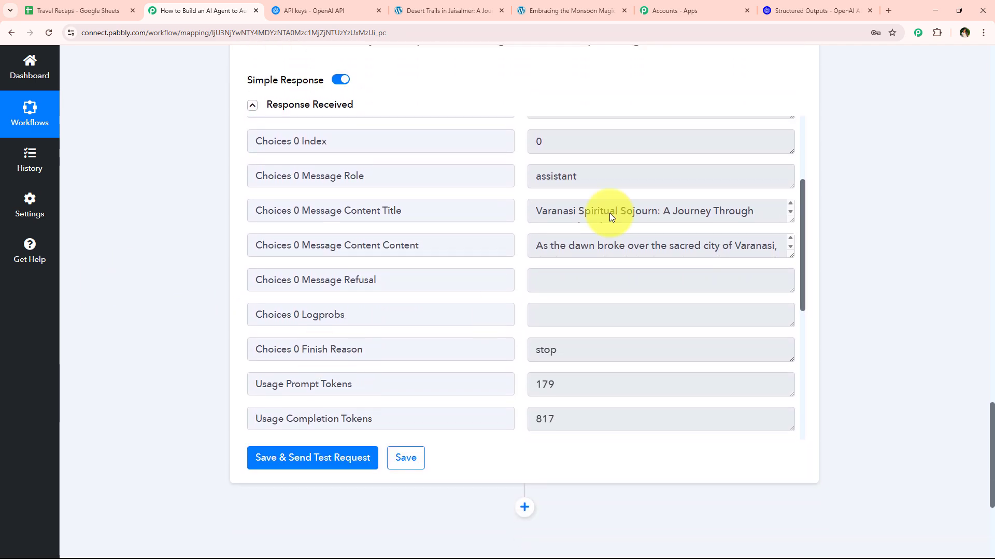
double_click(392, 211)
double_click(389, 248)
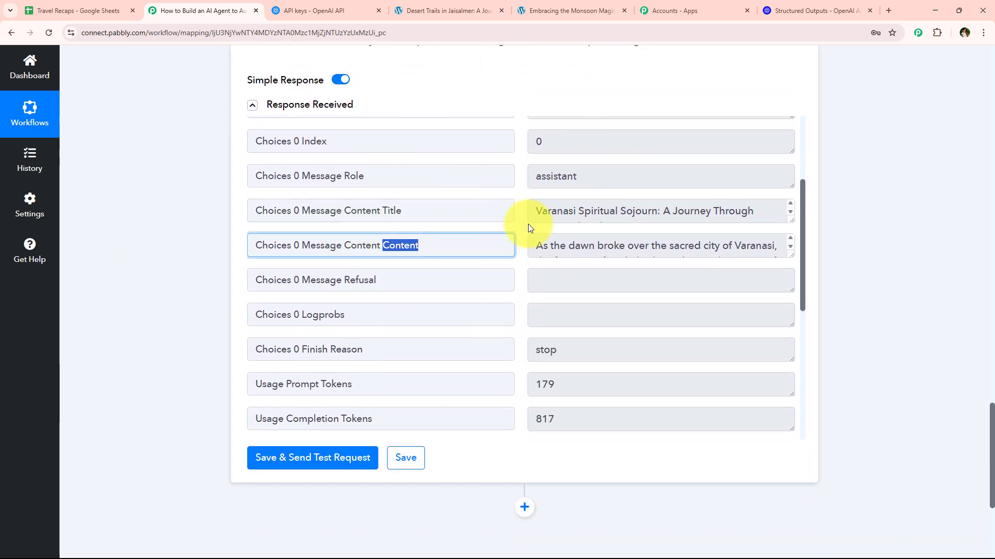
left_click_drag(790, 218, 789, 425)
scroll(660, 332, "down", 8)
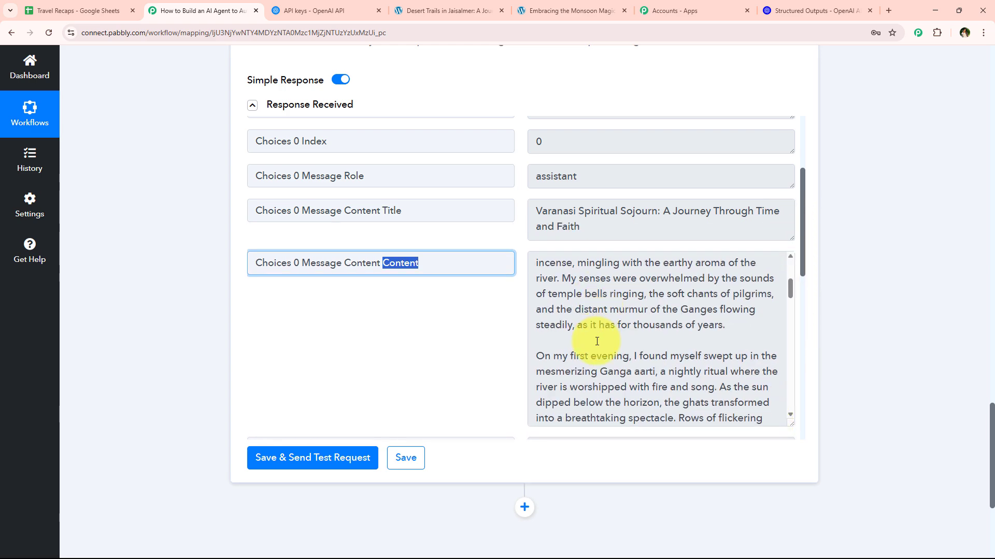
- Examine the full generated blog content and compare the Choices 0 Message Content Title and Content values in the ChatGPT response
scroll(595, 350, "down", 12)
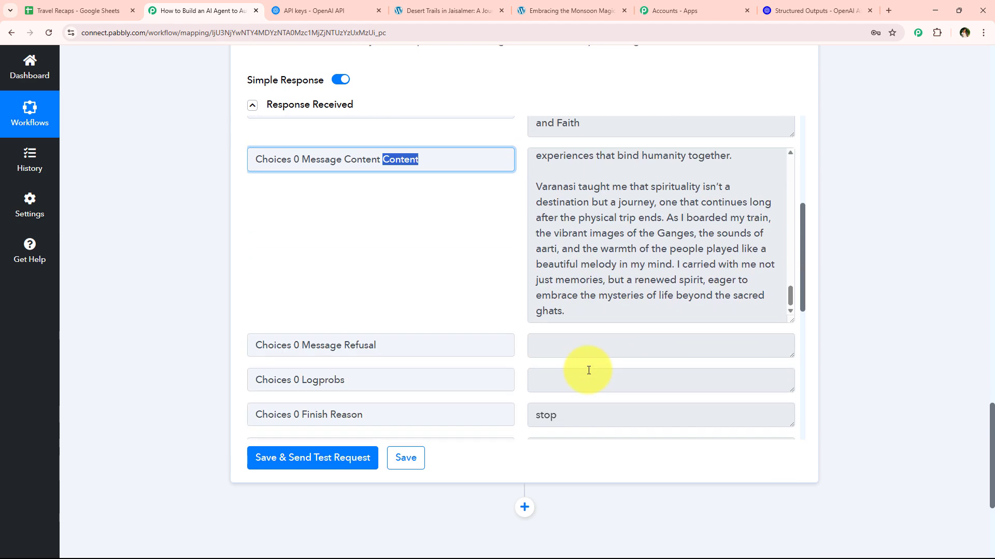
scroll(585, 312, "up", 15)
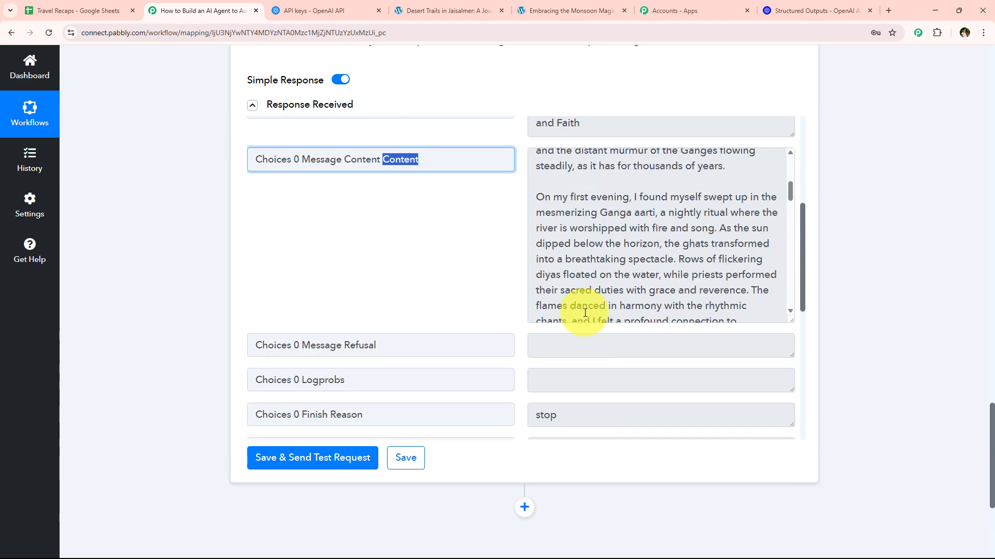
scroll(487, 320, "up", 4)
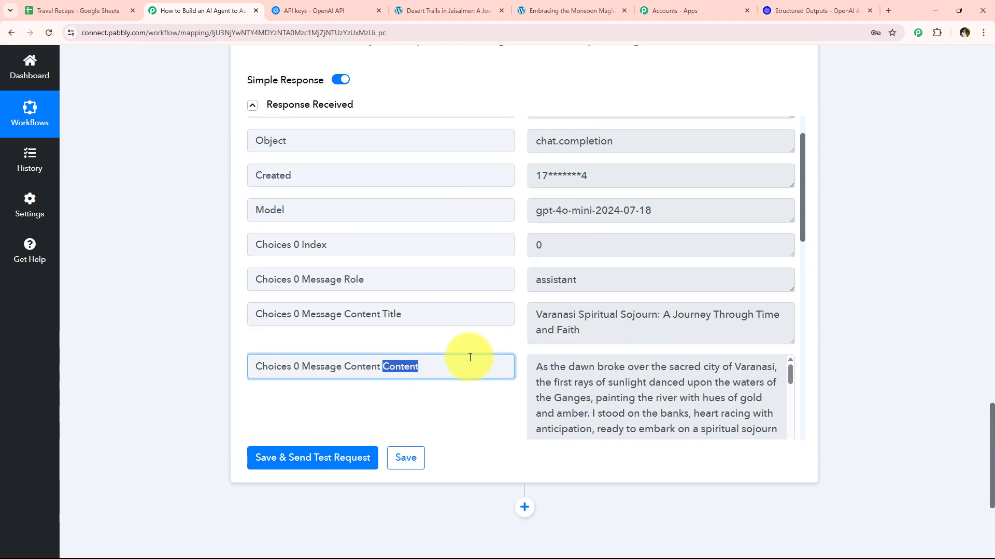
double_click(391, 315)
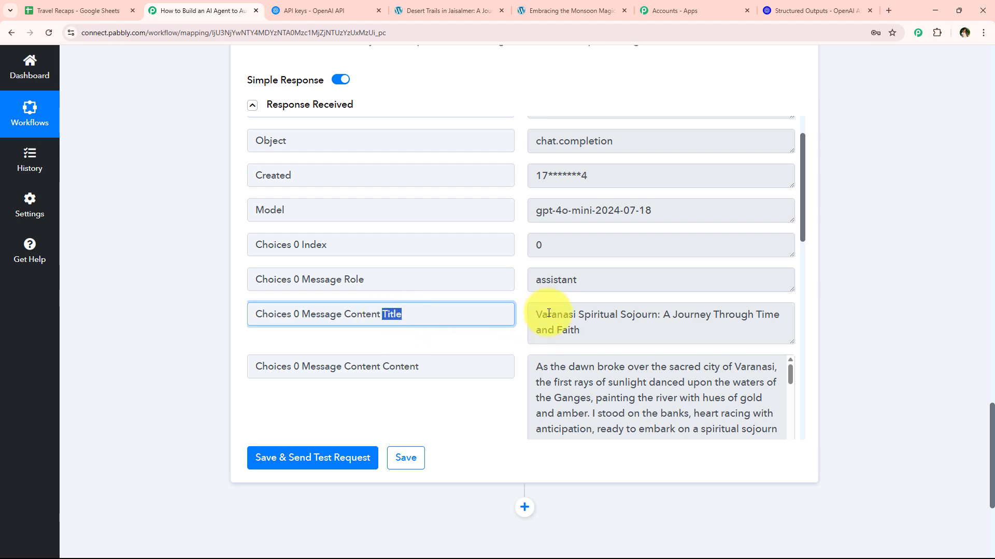
left_click_drag(536, 313, 602, 335)
left_click_drag(536, 366, 753, 429)
left_click(824, 382)
scroll(655, 435, "down", 2)
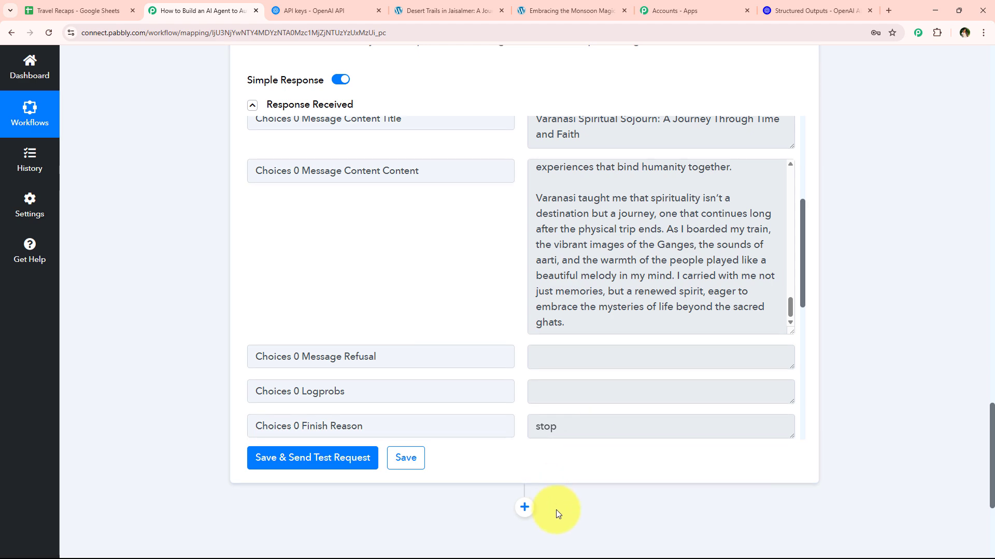
- Add a new action step after the ChatGPT (Structured AI Output) step and choose WordPress as its app
scroll(556, 509, "down", 1)
scroll(557, 508, "down", 2)
left_click(524, 349)
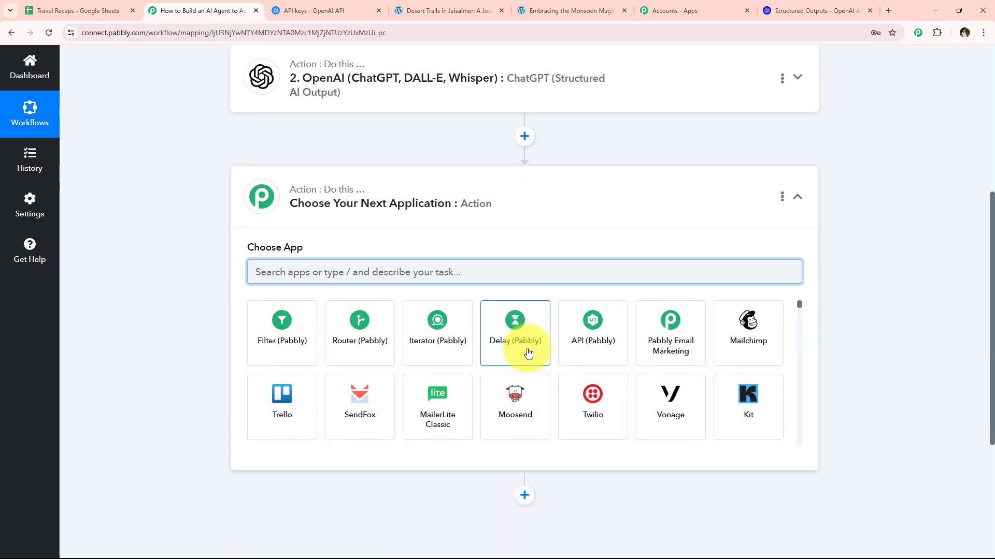
type("Wo")
key("BackSpace")
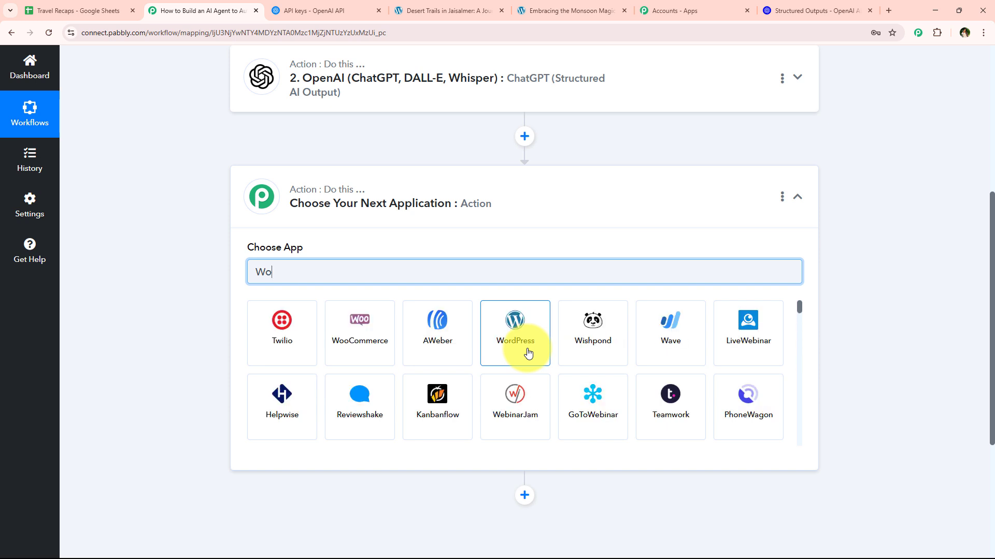
type("rdP")
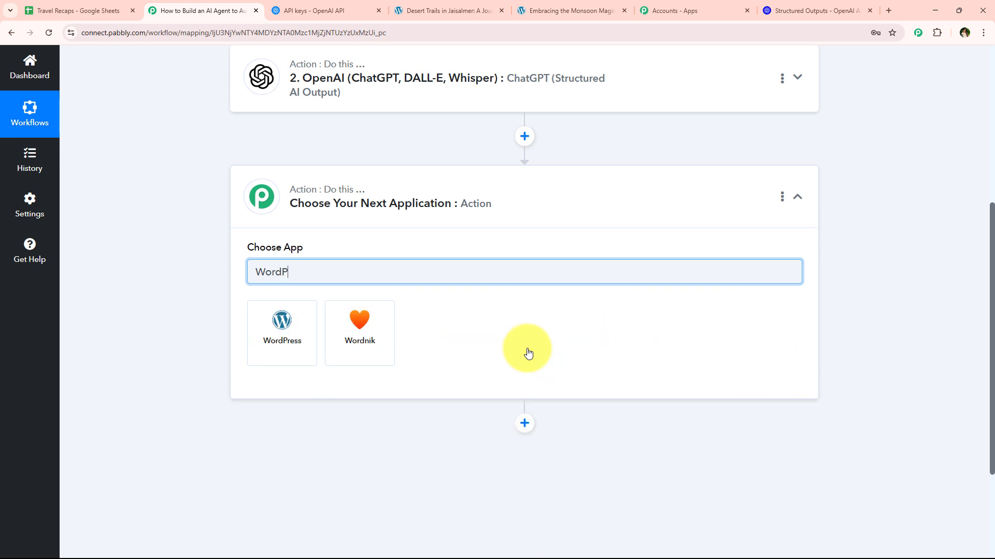
type("ress")
left_click(277, 321)
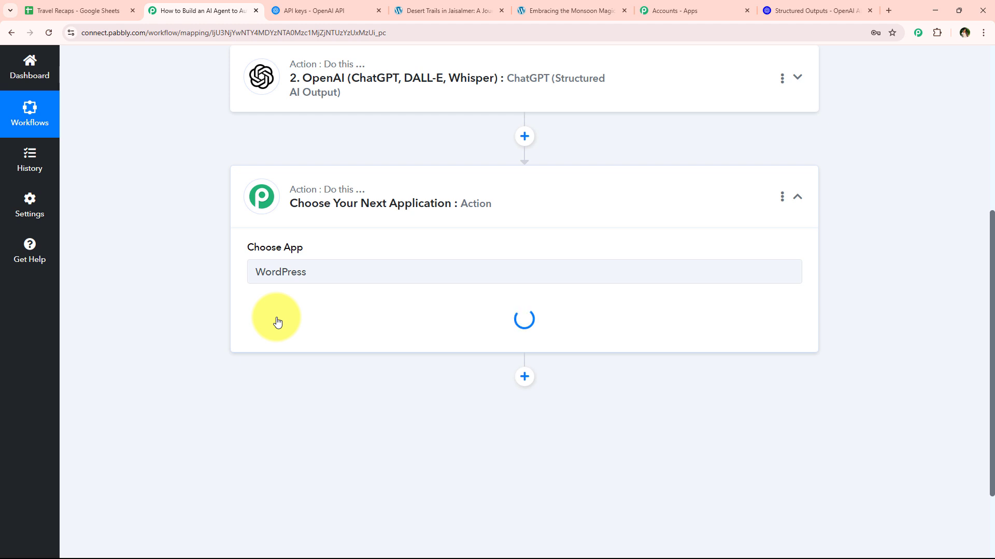
- Set the WordPress action event to Create a Post and open its account connection settings
left_click_drag(248, 301, 324, 307)
left_click(315, 330)
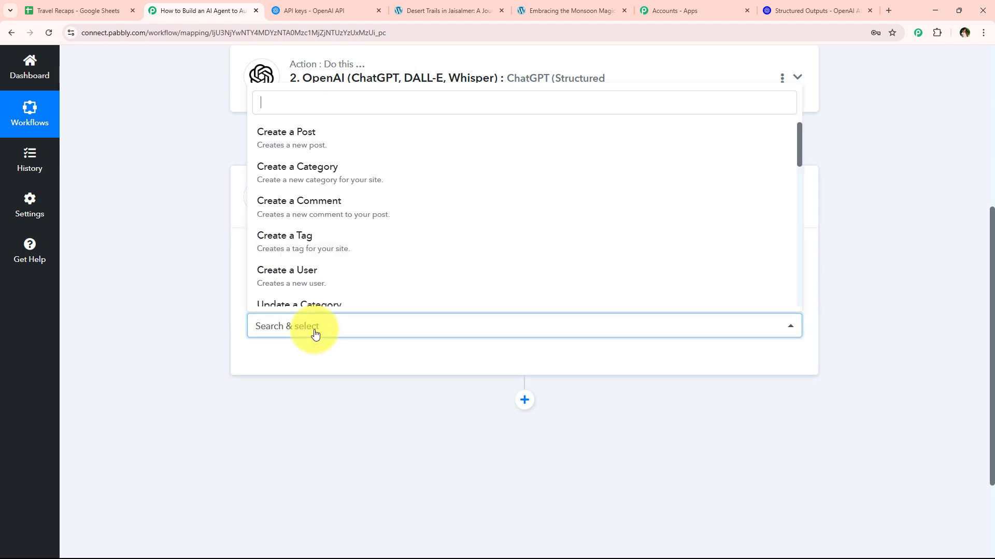
left_click(286, 151)
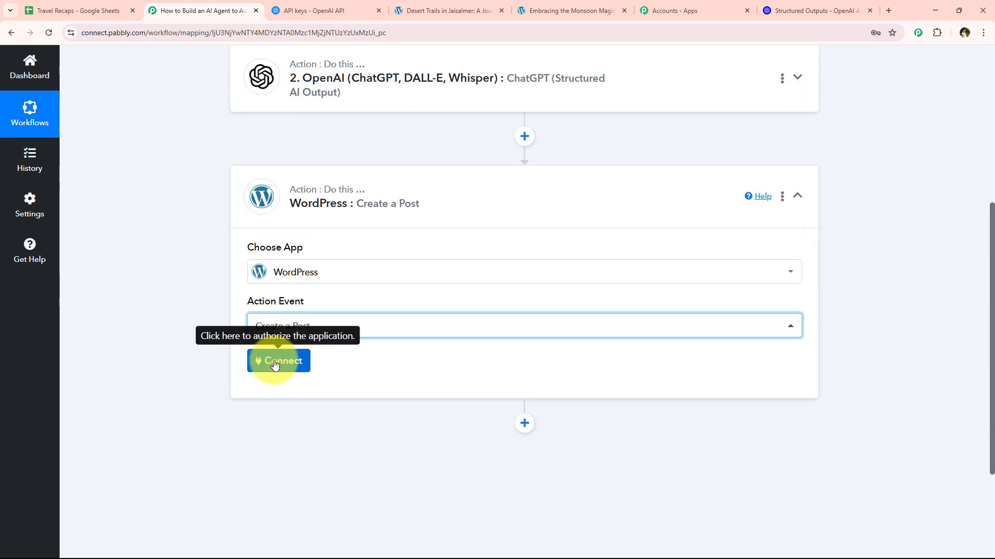
left_click(274, 362)
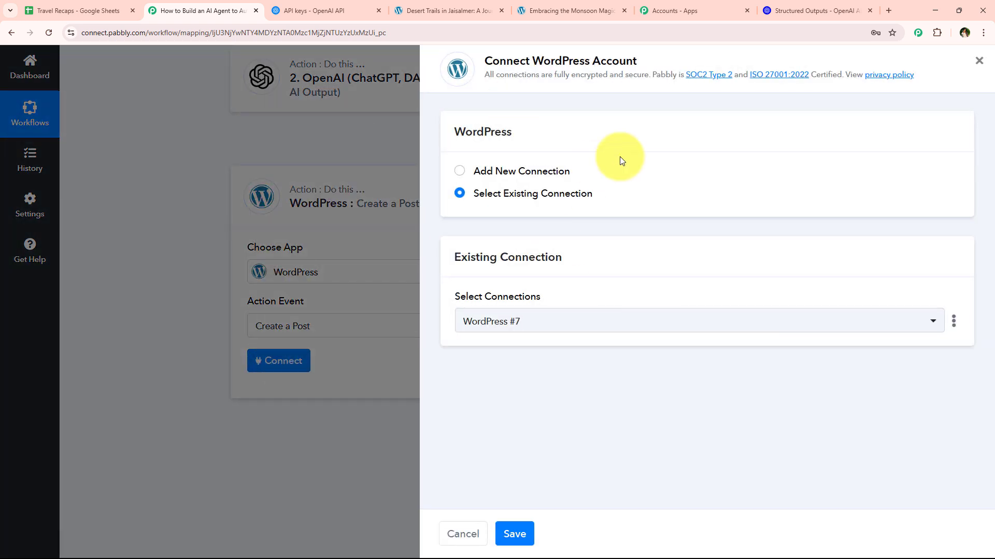
- Compare the Add New Connection and Select Existing Connection options for the WordPress account, including the fields a new connection requires
left_click(569, 170)
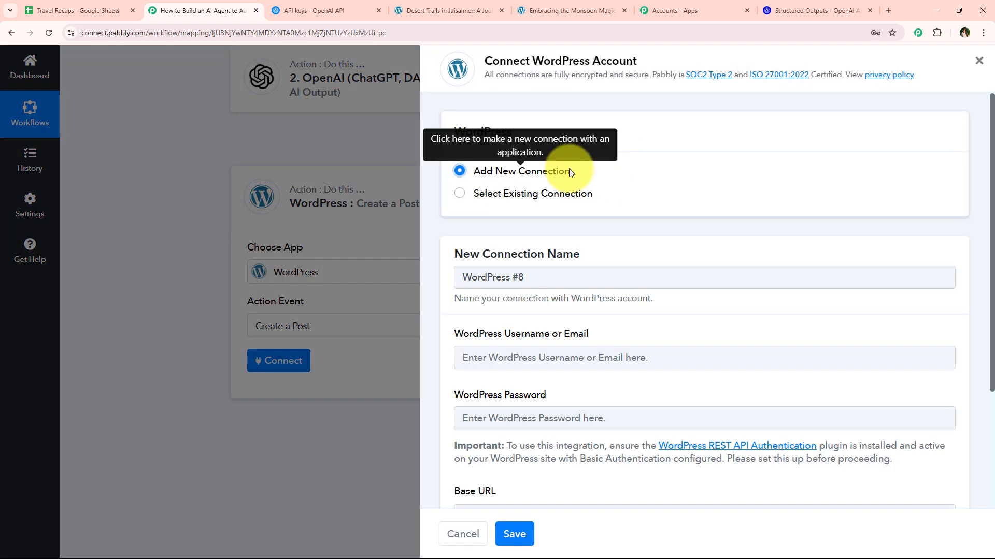
left_click(518, 195)
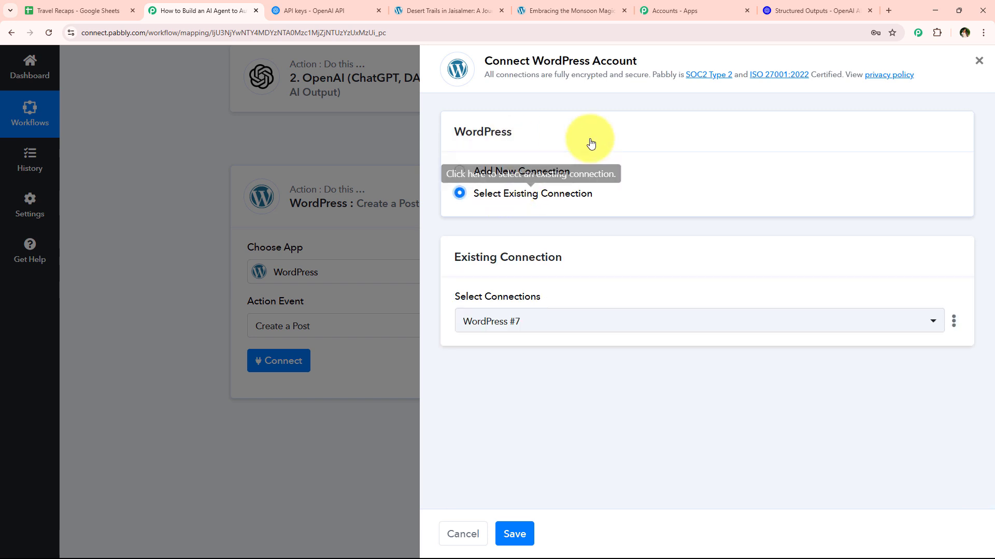
left_click_drag(540, 59, 668, 61)
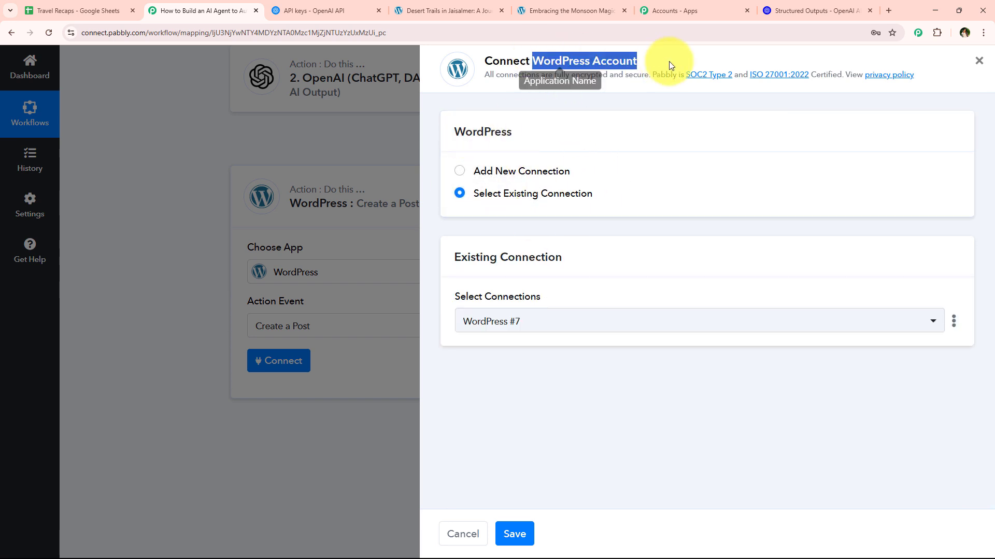
left_click(497, 173)
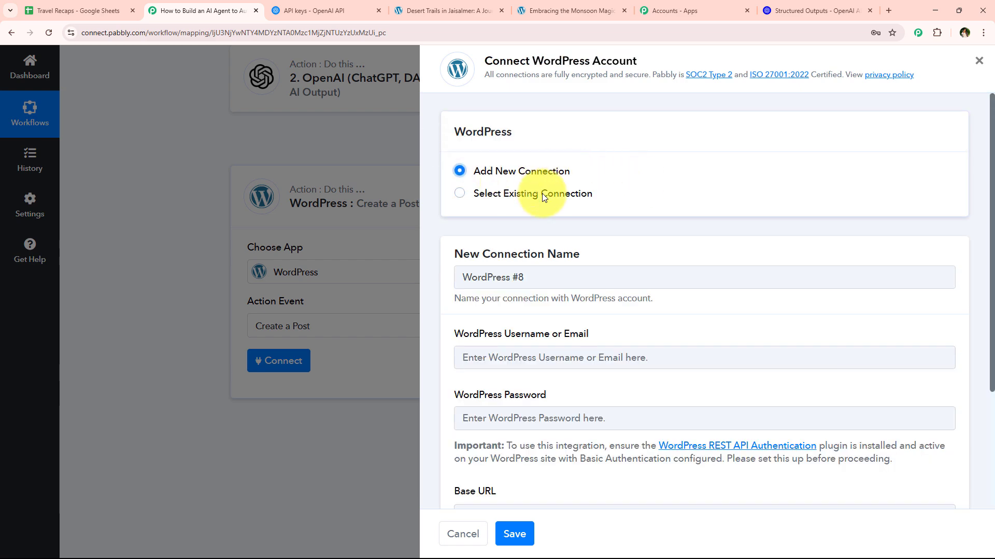
scroll(566, 333, "down", 3)
scroll(556, 317, "up", 3)
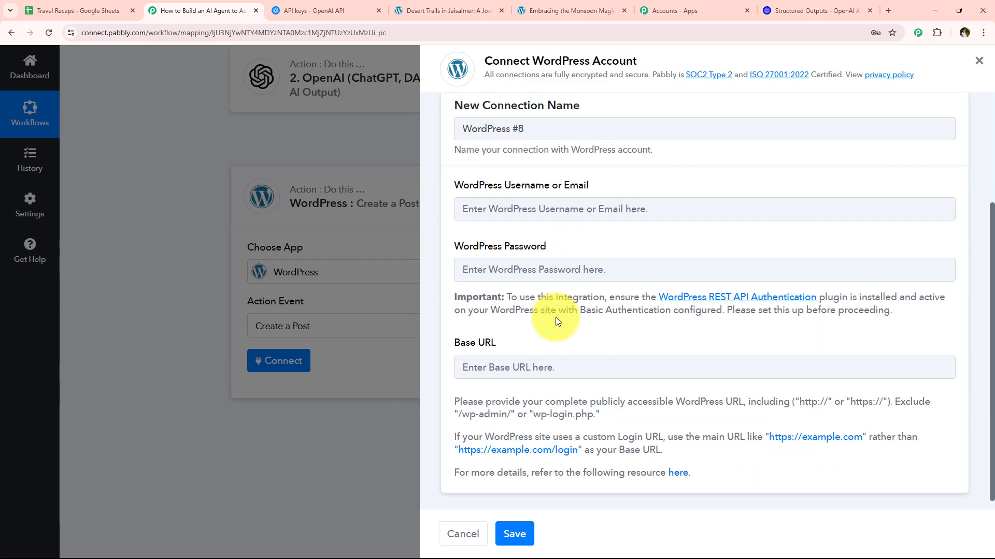
left_click(549, 195)
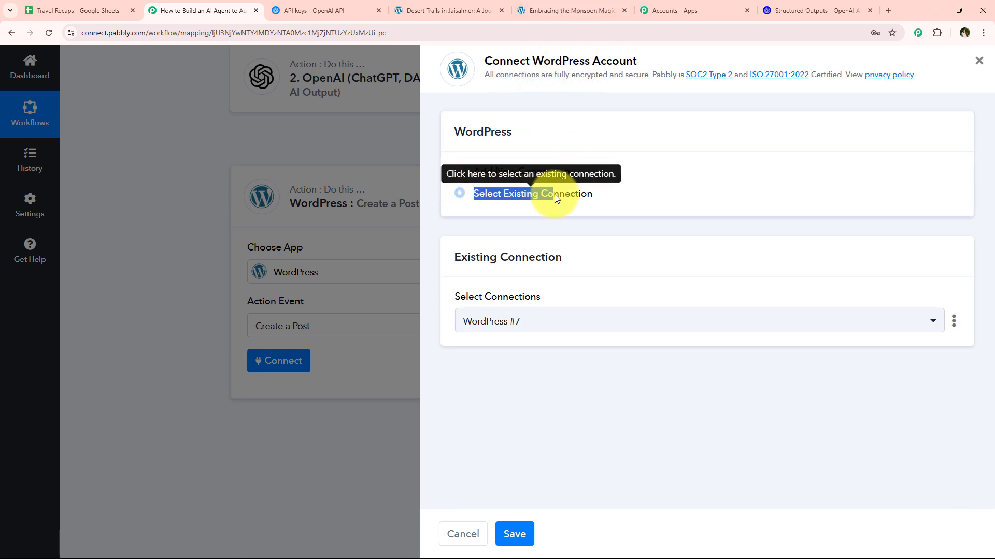
left_click_drag(554, 194, 596, 195)
left_click(658, 471)
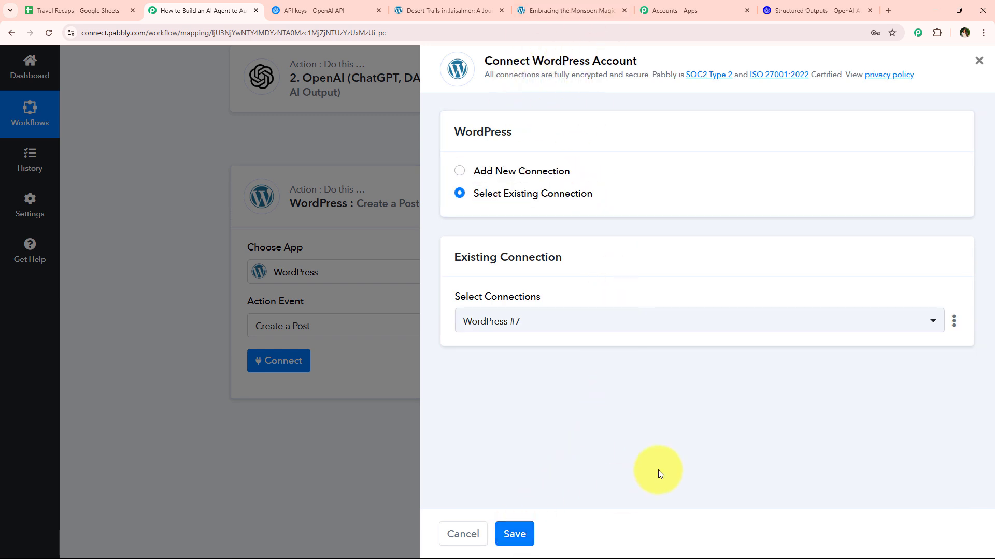
- Start a new WordPress connection named WordPress #8 and fill in the WordPress username and password
left_click(490, 171)
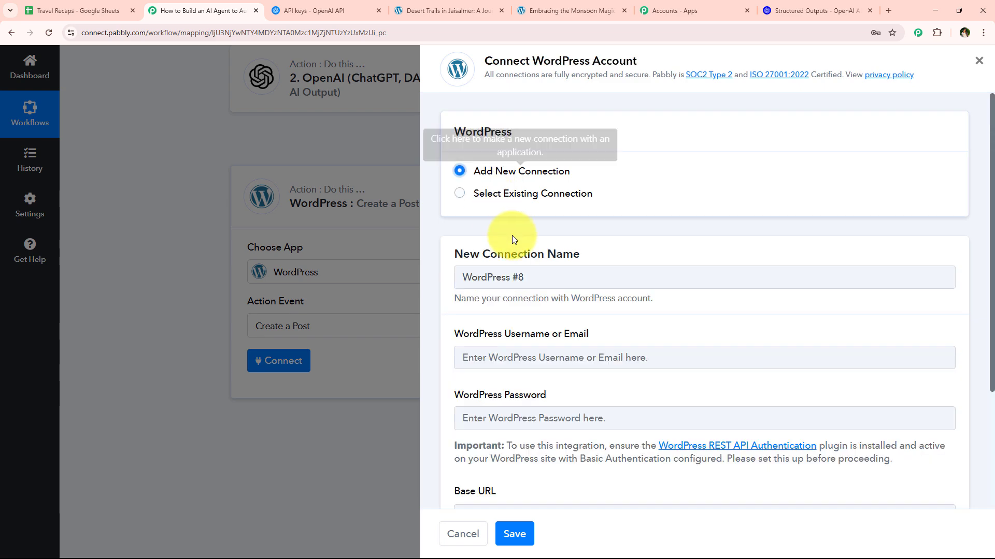
scroll(511, 237, "down", 3)
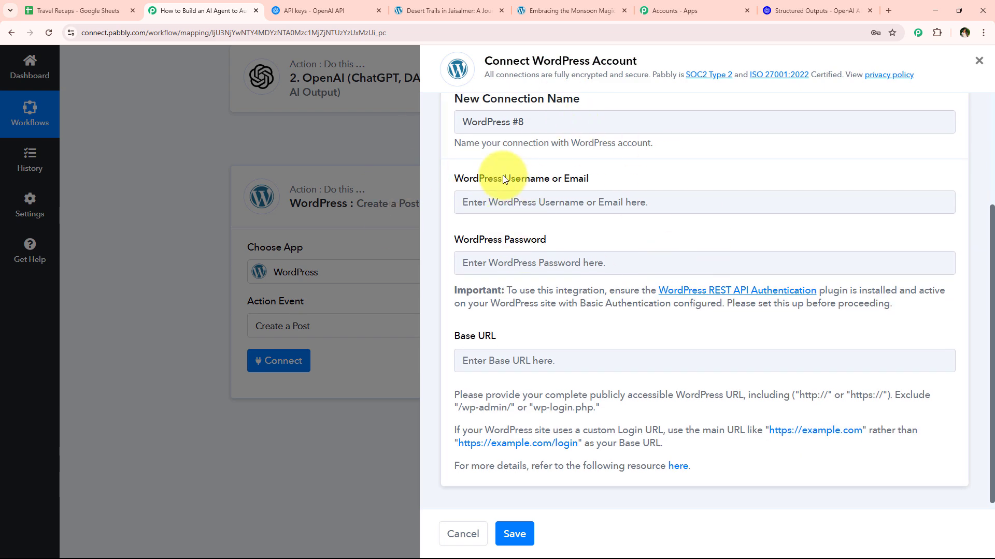
left_click_drag(502, 178, 644, 180)
left_click(642, 183)
scroll(596, 217, "down", 1)
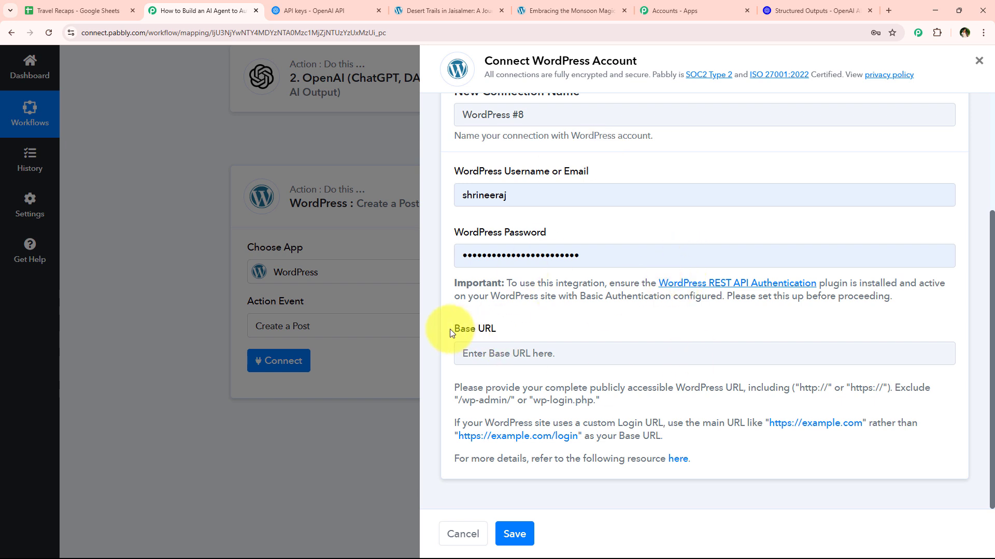
- Check the Base URL instructions, then copy the Desert Trails in Jaisalmer post's web address from the WordPress site into the connection's Base URL
left_click_drag(448, 329, 529, 328)
left_click(530, 332)
left_click_drag(454, 389, 892, 389)
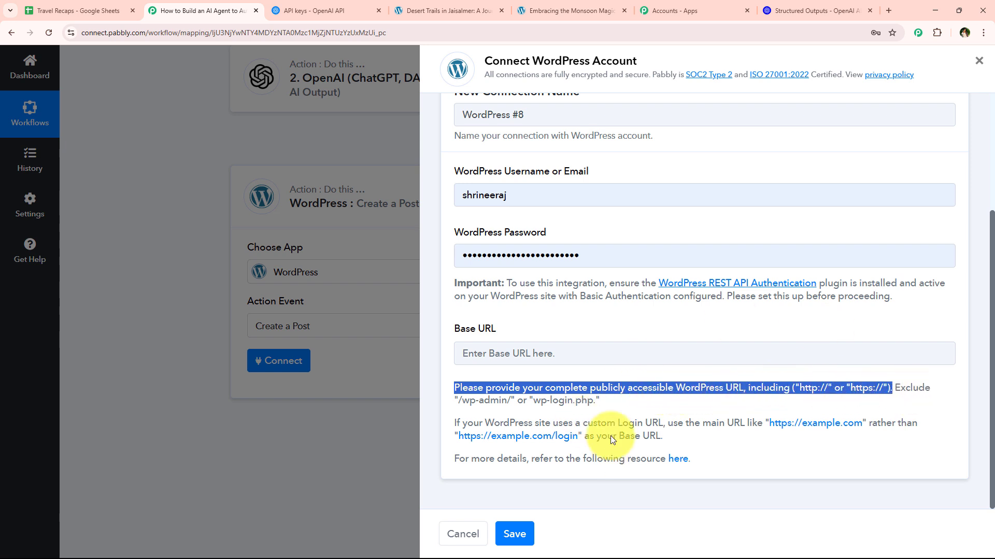
left_click_drag(457, 398, 637, 399)
left_click(631, 401)
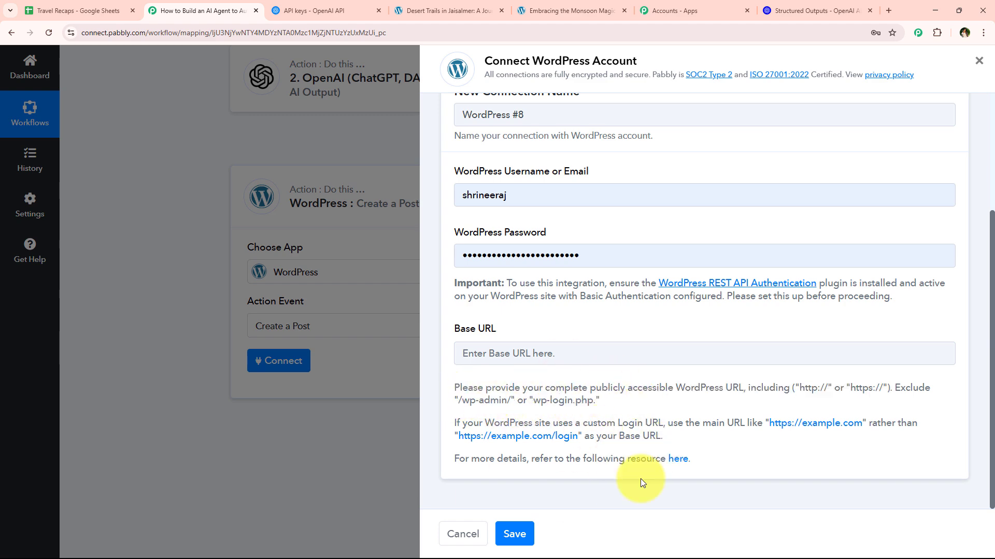
left_click(455, 11)
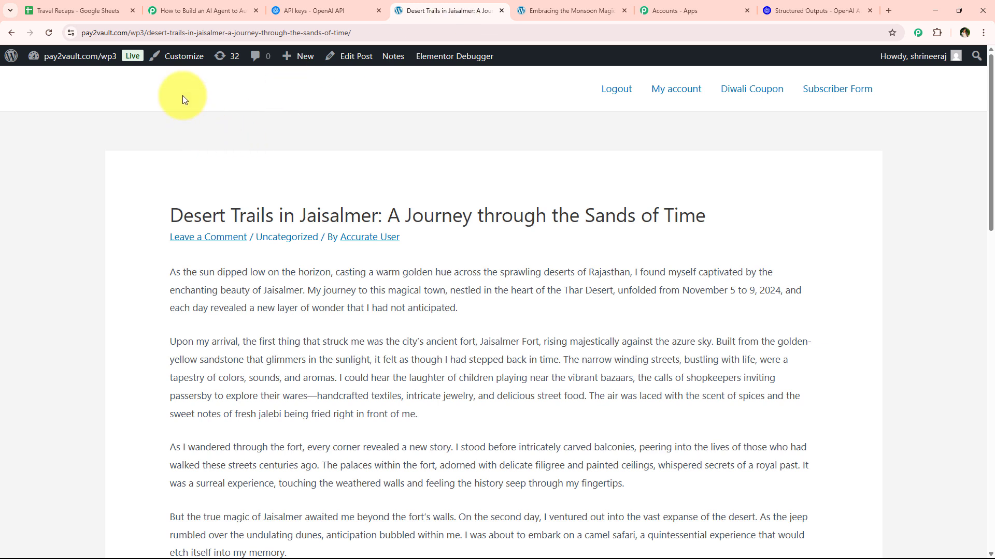
left_click(159, 31)
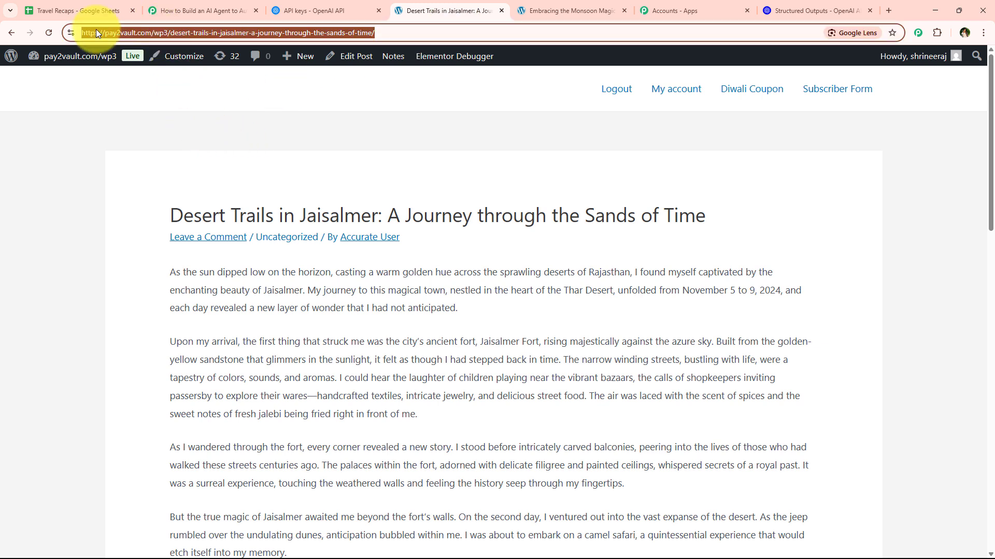
key("ctrl+c")
key("ctrl+shift+Tab")
key("ctrl+shift+Tab")
left_click(524, 354)
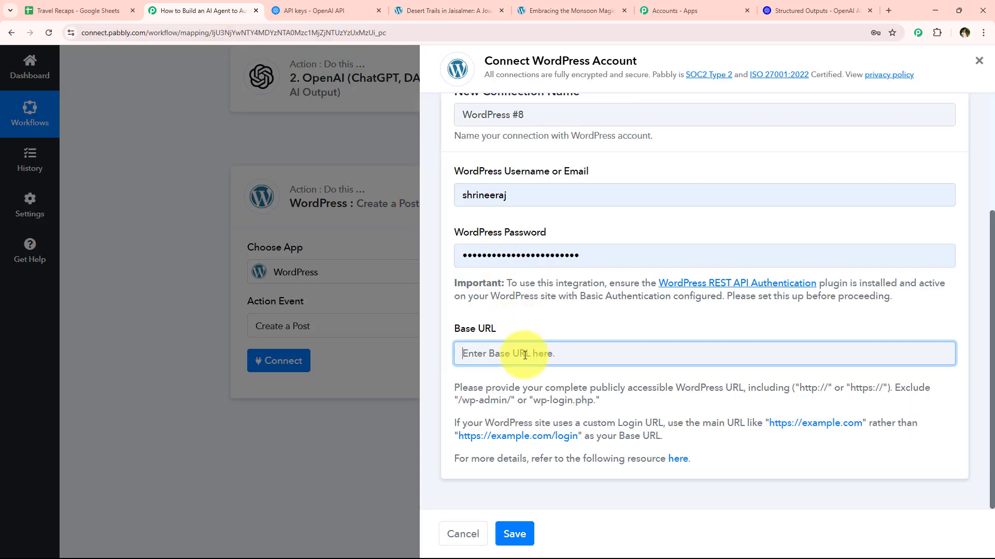
key("ctrl+v")
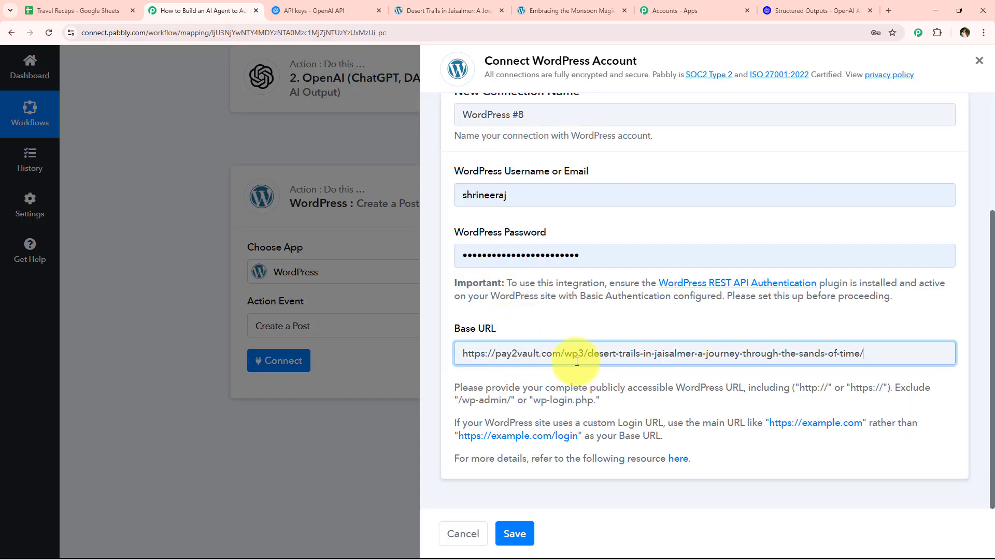
left_click_drag(584, 354, 909, 350)
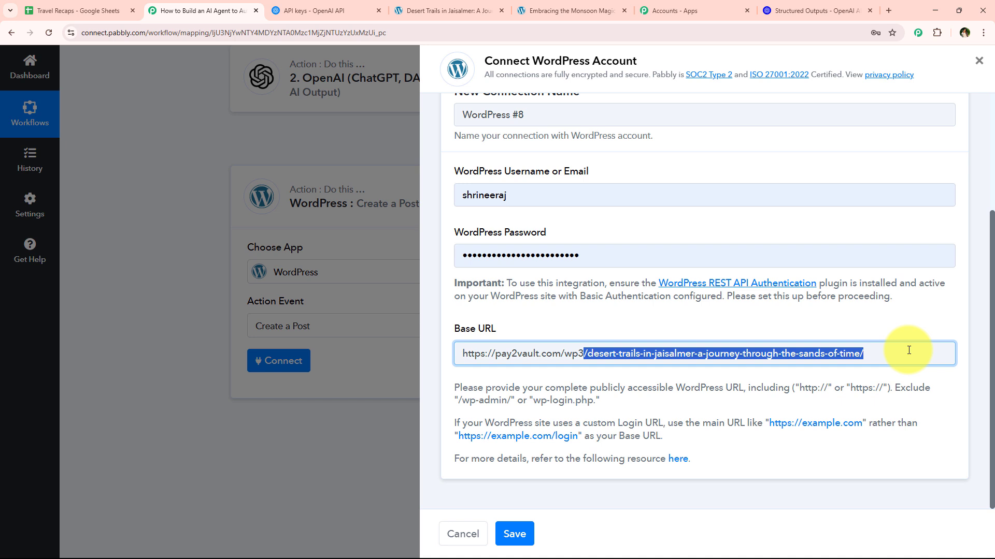
key("BackSpace")
left_click(679, 428)
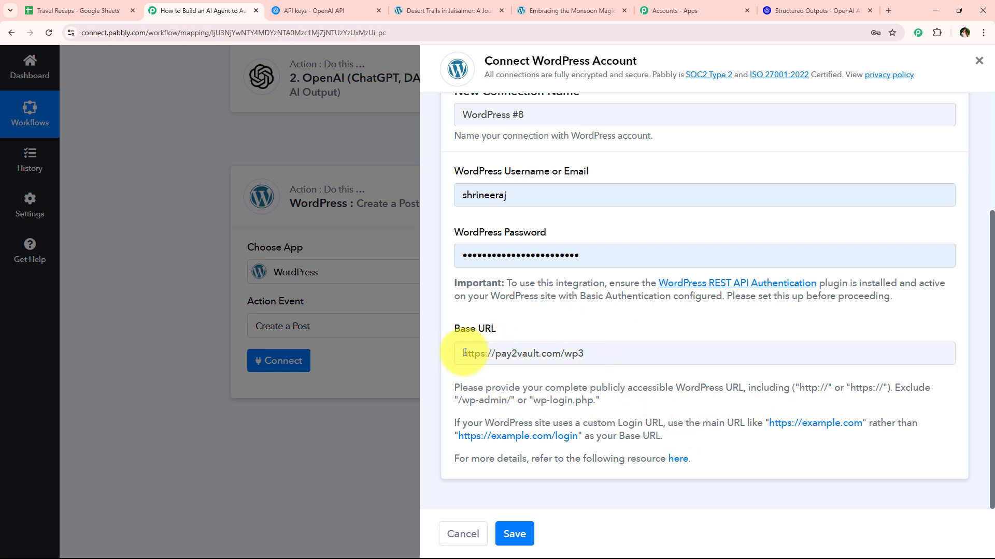
left_click_drag(465, 353, 497, 357)
left_click(583, 357)
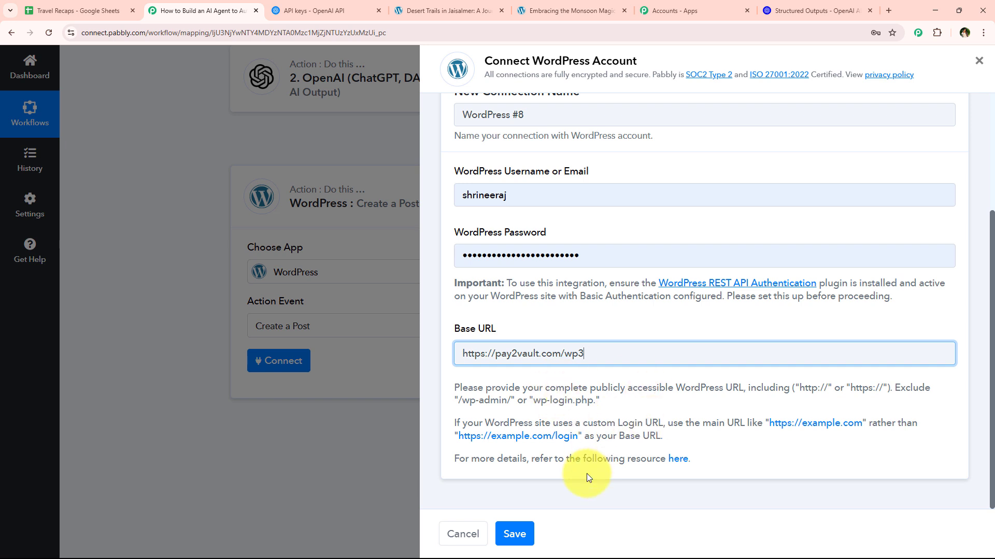
left_click(522, 536)
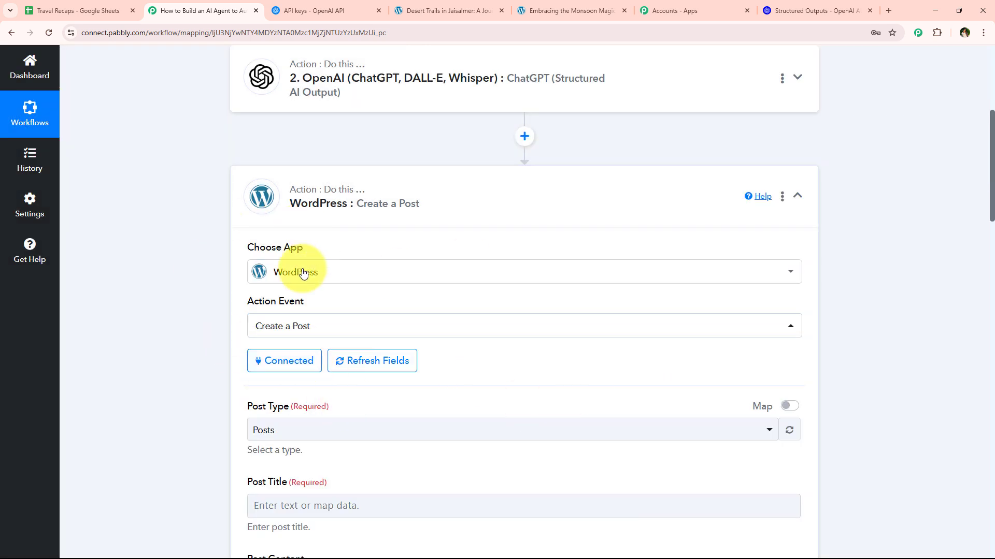
- Check the Post Type options of the WordPress Create a Post action, with Posts as the type
scroll(220, 244, "down", 1)
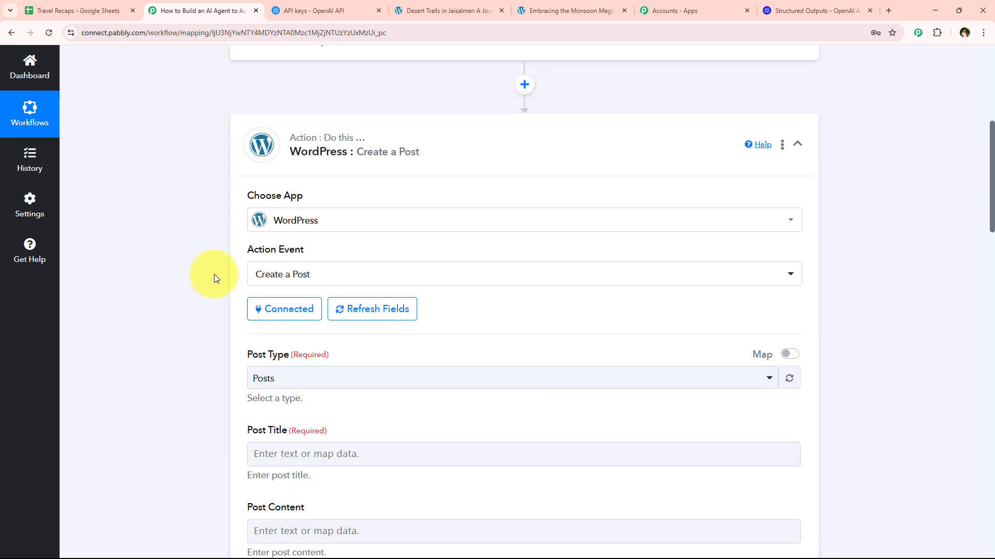
scroll(213, 275, "down", 2)
scroll(211, 279, "down", 1)
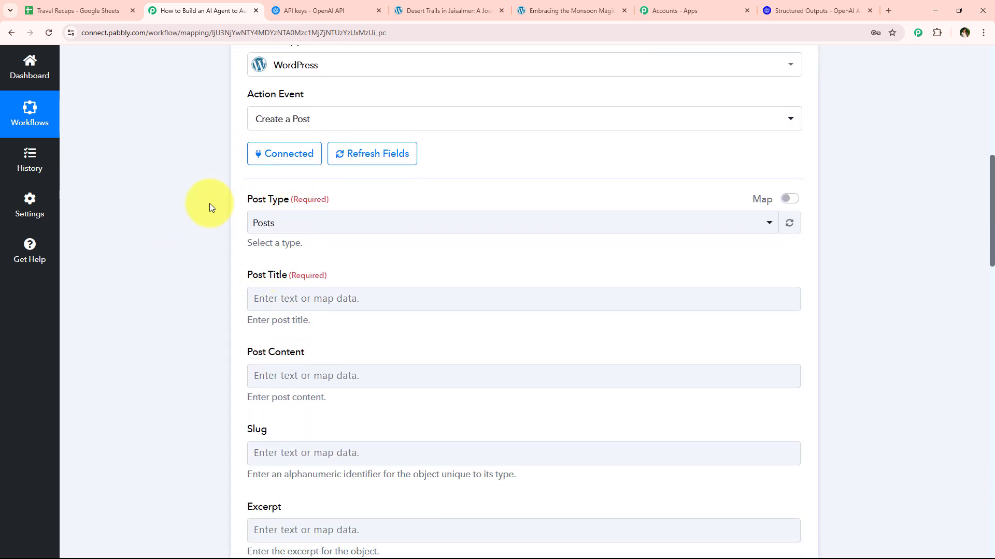
left_click_drag(248, 203, 288, 203)
left_click(271, 223)
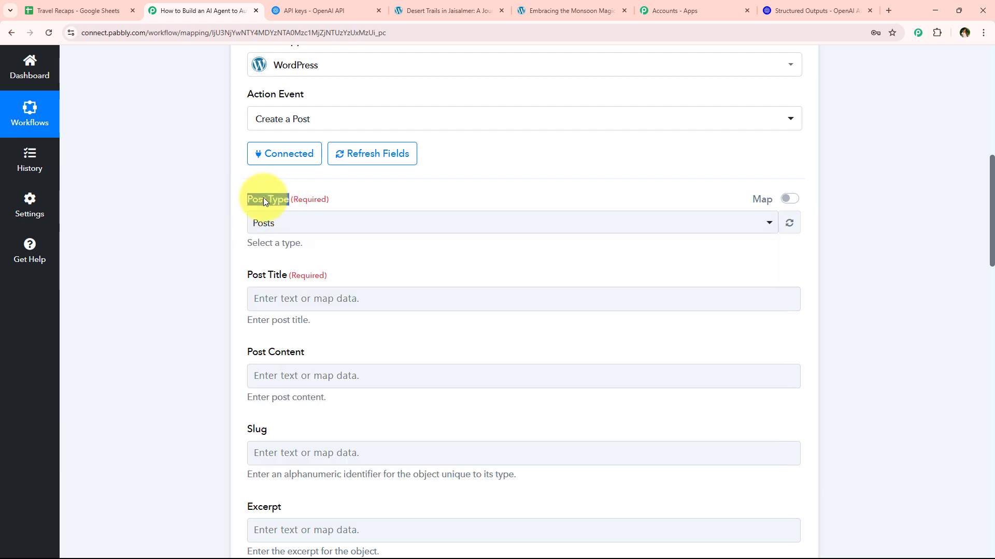
left_click(274, 222)
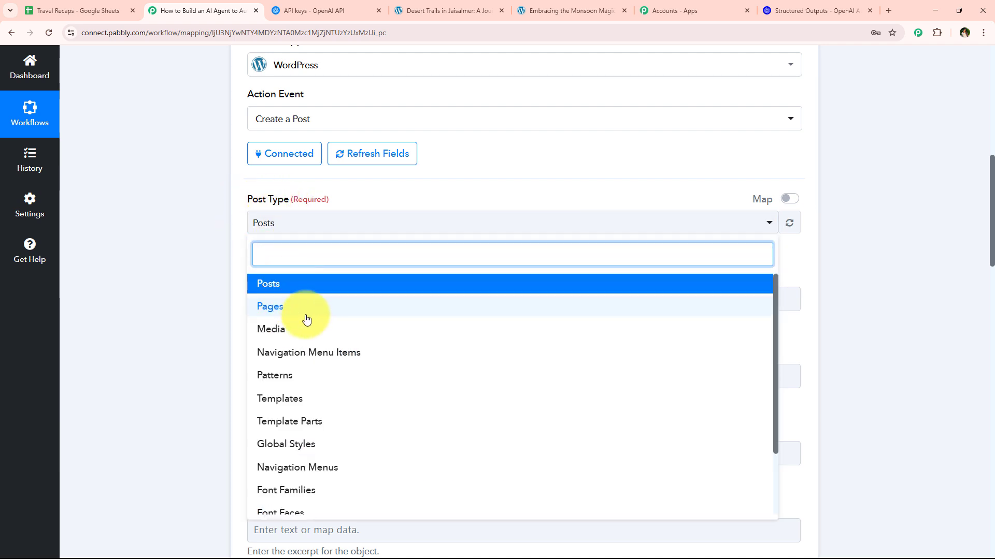
scroll(306, 317, "down", 2)
left_click(192, 313)
scroll(185, 301, "down", 2)
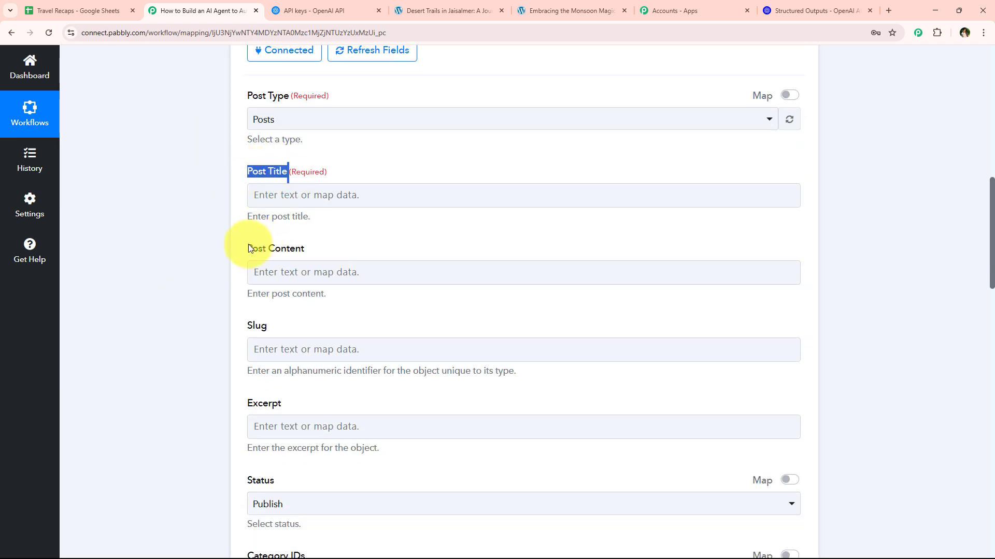
- Map the Post Title to the Choices 0 Message Content Title value from the OpenAI step
left_click_drag(247, 244, 313, 255)
left_click(313, 256)
left_click(312, 206)
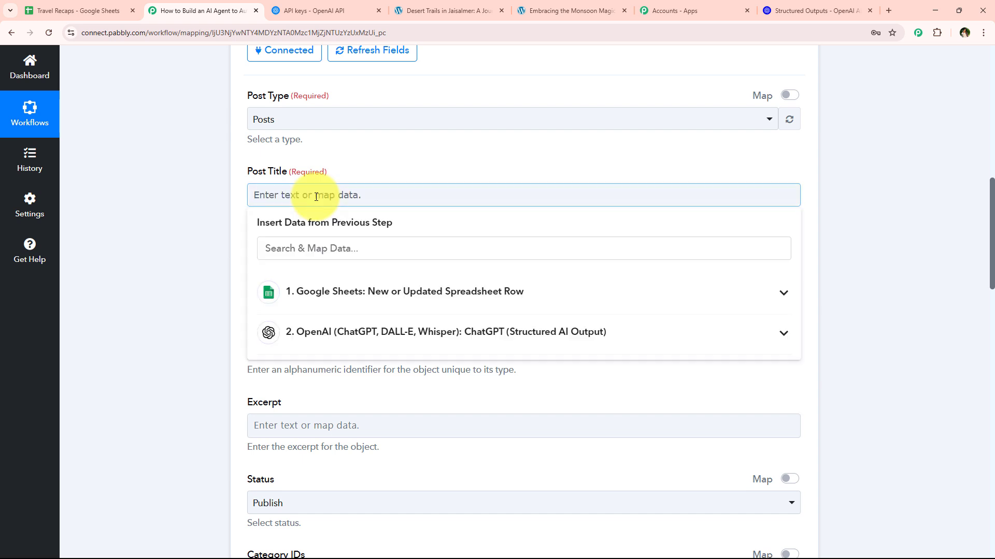
left_click(322, 345)
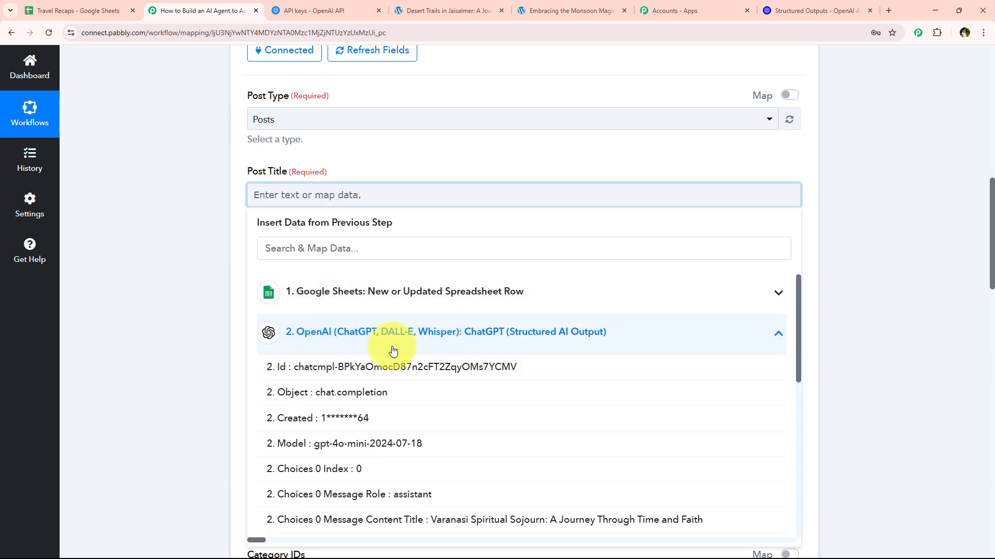
scroll(396, 373, "down", 2)
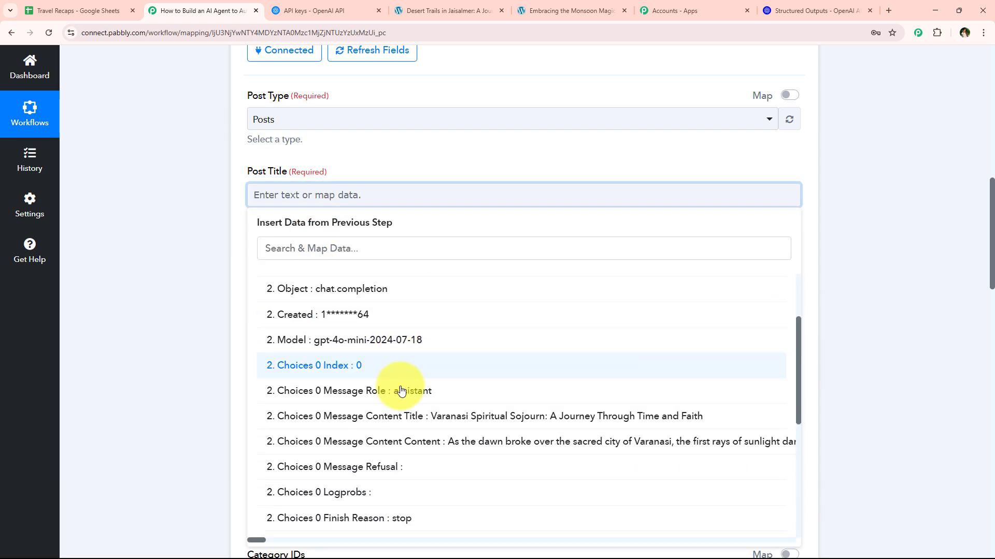
left_click(407, 418)
- Map the Post Content to the Choices 0 Message Content Content value from the OpenAI step
left_click(305, 280)
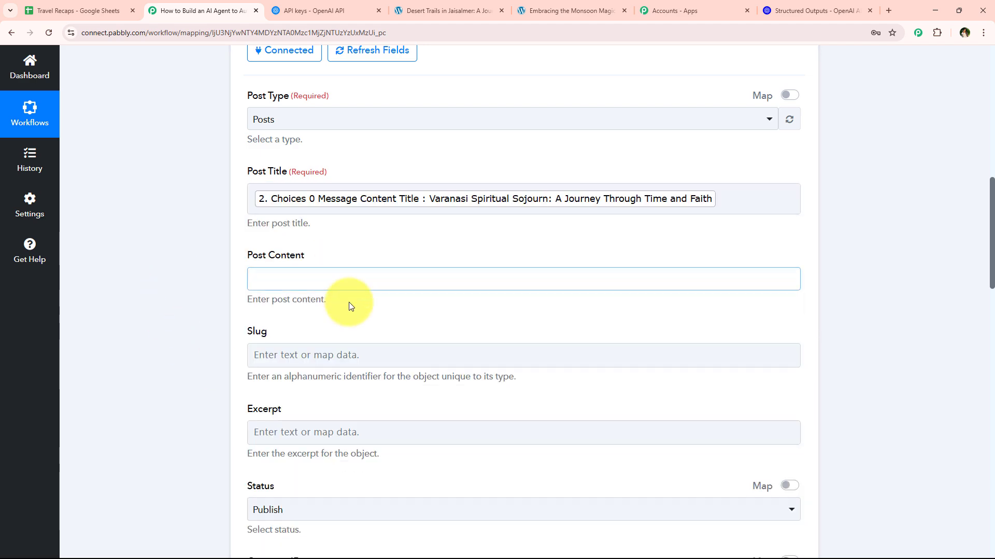
left_click(404, 415)
scroll(406, 518, "down", 2)
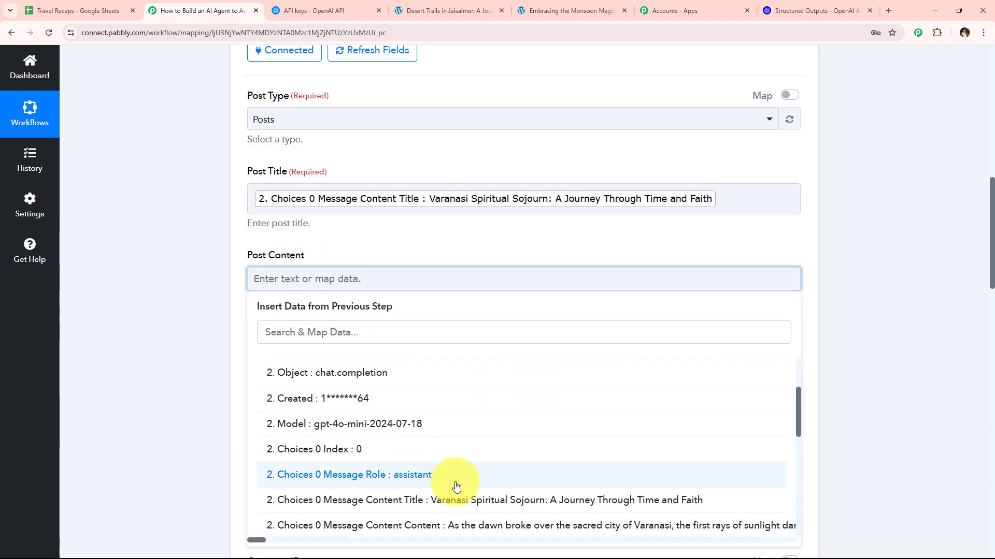
left_click(443, 529)
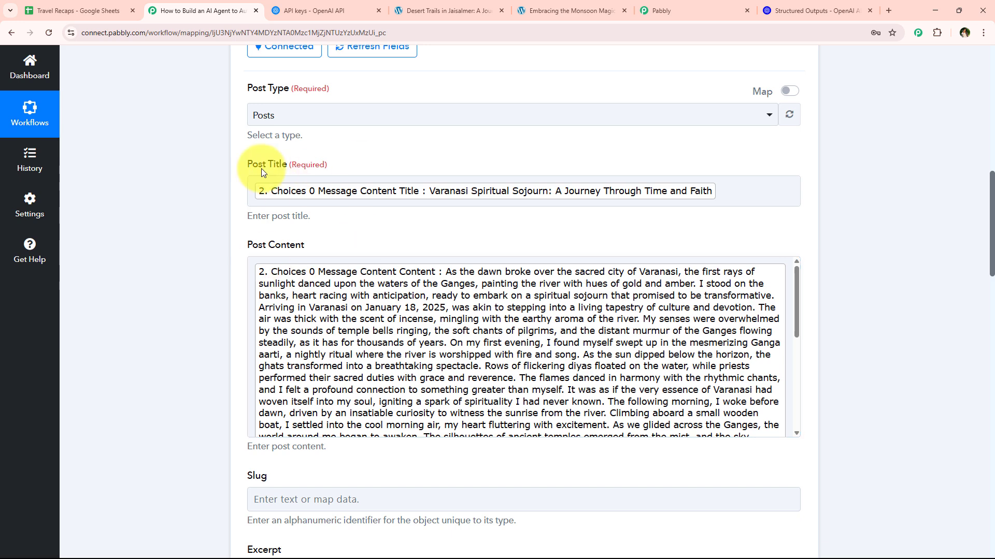
- Leave Slug and Excerpt empty and set the post's Status to Publish after reviewing the status options
scroll(228, 156, "down", 3)
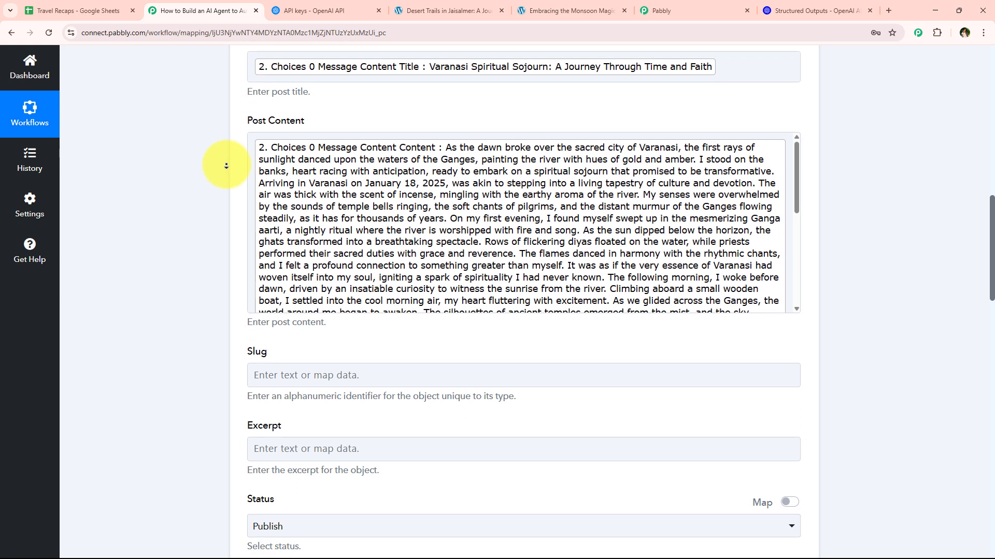
scroll(226, 166, "down", 3)
left_click_drag(265, 279, 302, 291)
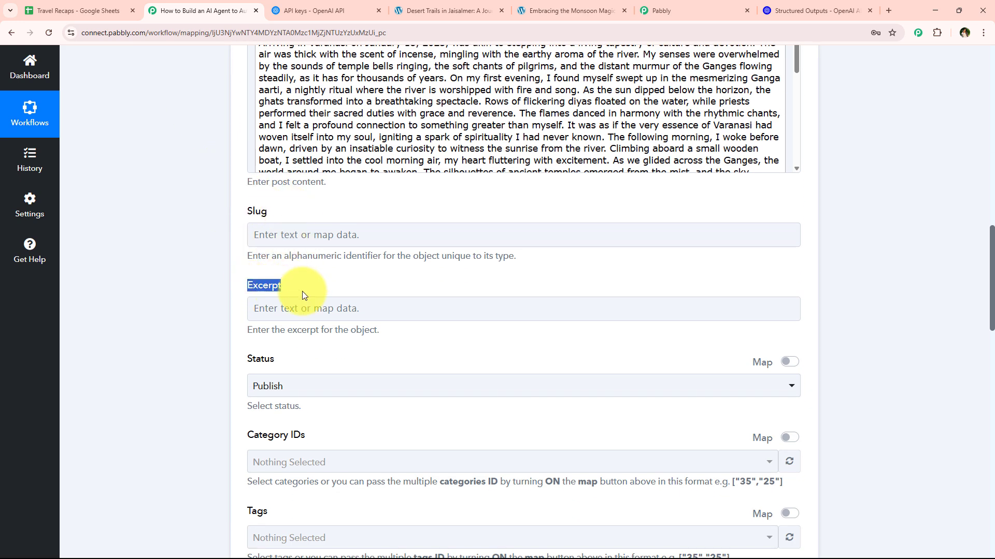
left_click(309, 296)
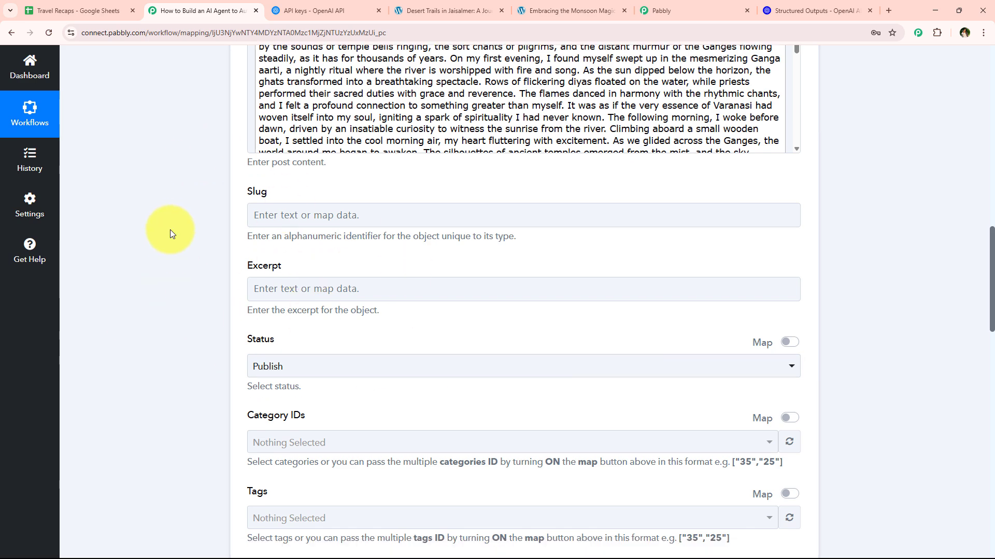
scroll(169, 235, "down", 4)
left_click(264, 187)
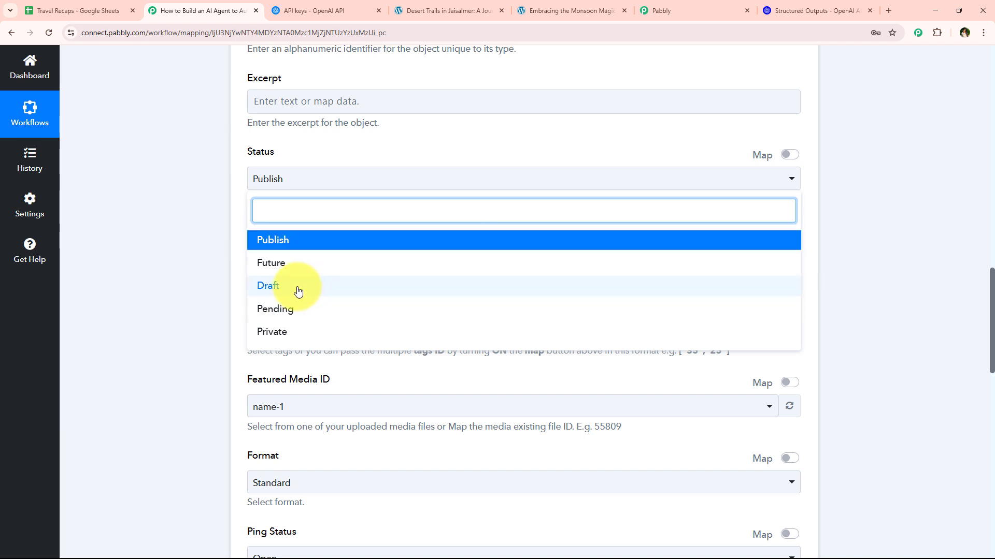
left_click(287, 242)
left_click(290, 180)
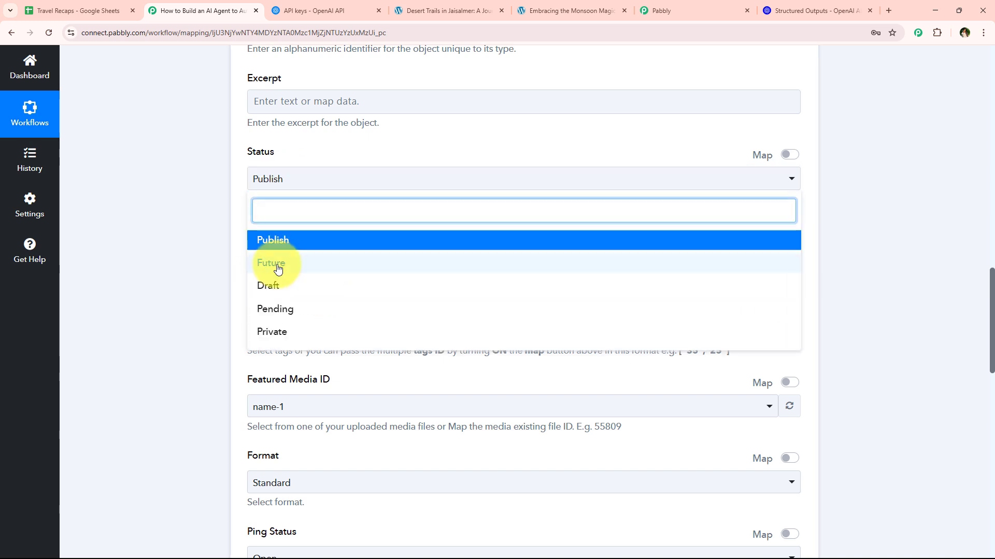
left_click(187, 312)
- Examine the Category IDs and Tags settings of the post without selecting any
scroll(250, 274, "down", 1)
left_click_drag(247, 175, 358, 178)
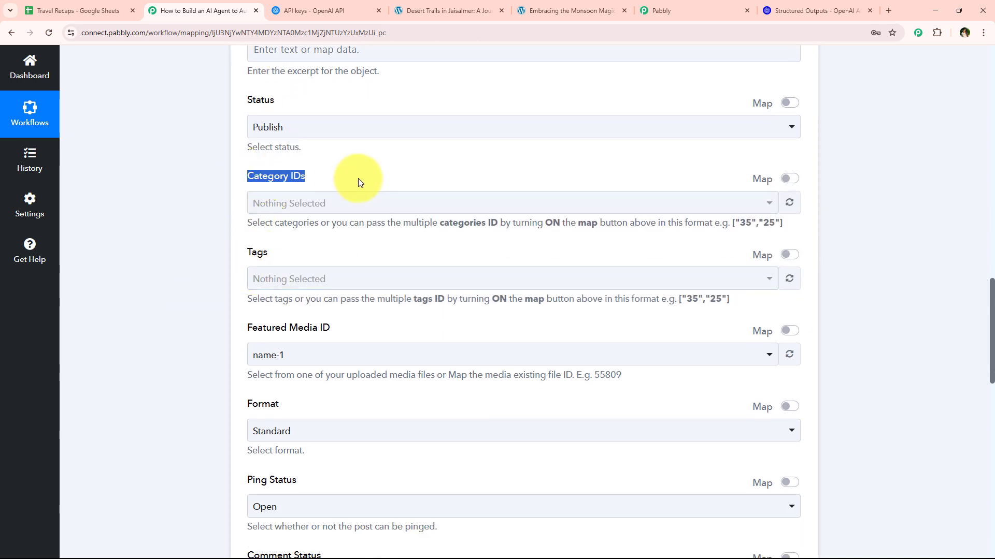
double_click(258, 251)
left_click(342, 282)
left_click(295, 232)
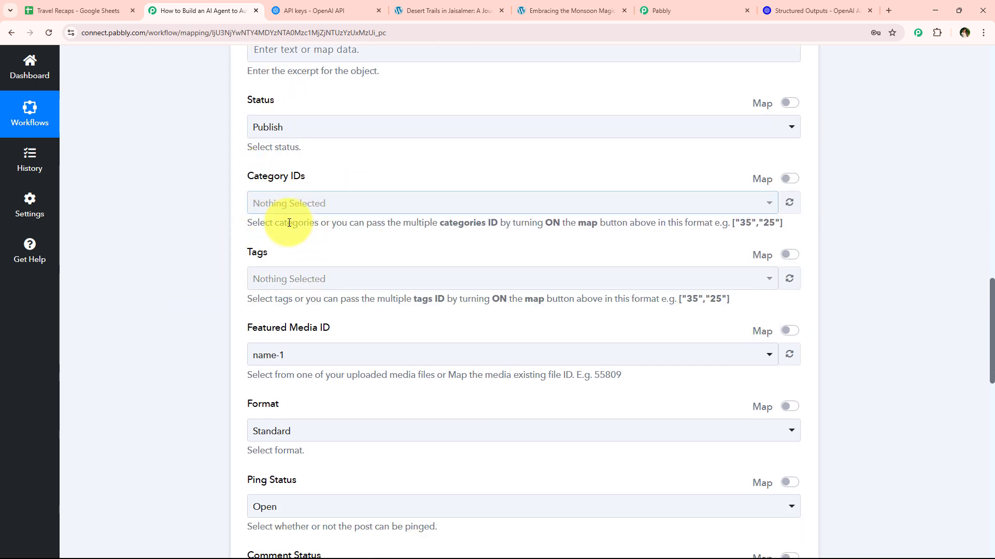
scroll(242, 274, "down", 1)
scroll(240, 279, "down", 1)
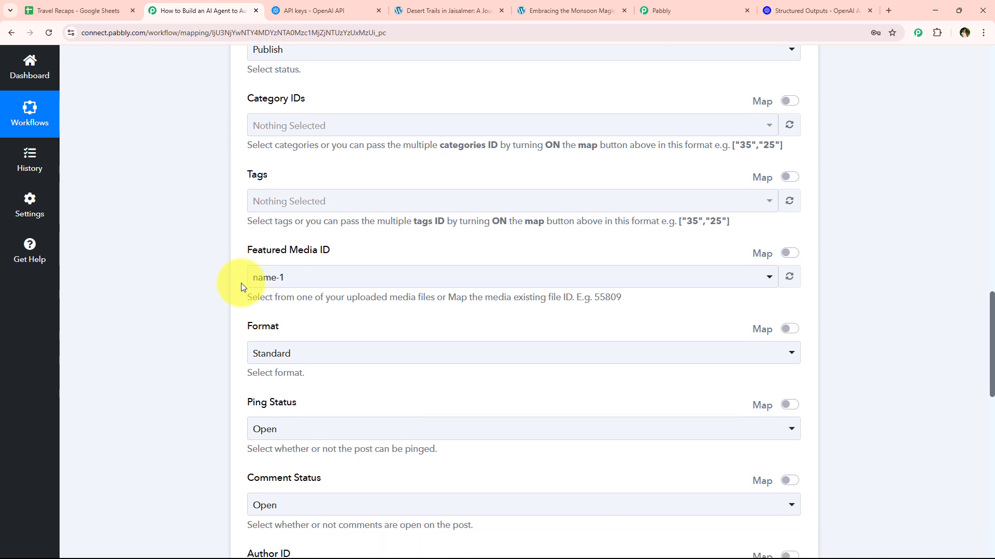
- Turn on mapping for the Featured Media ID and clear its value so no featured image is assigned
left_click_drag(237, 223, 382, 228)
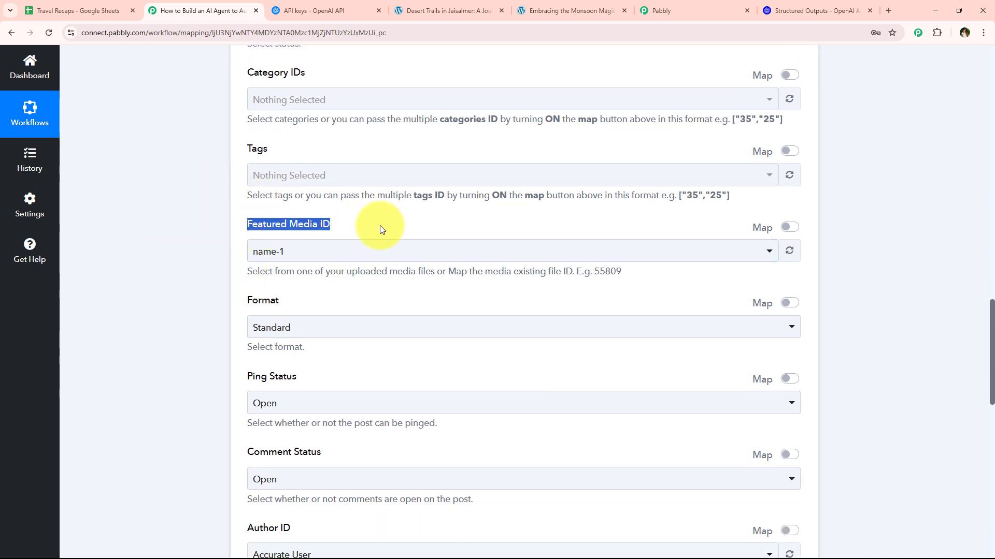
left_click(322, 262)
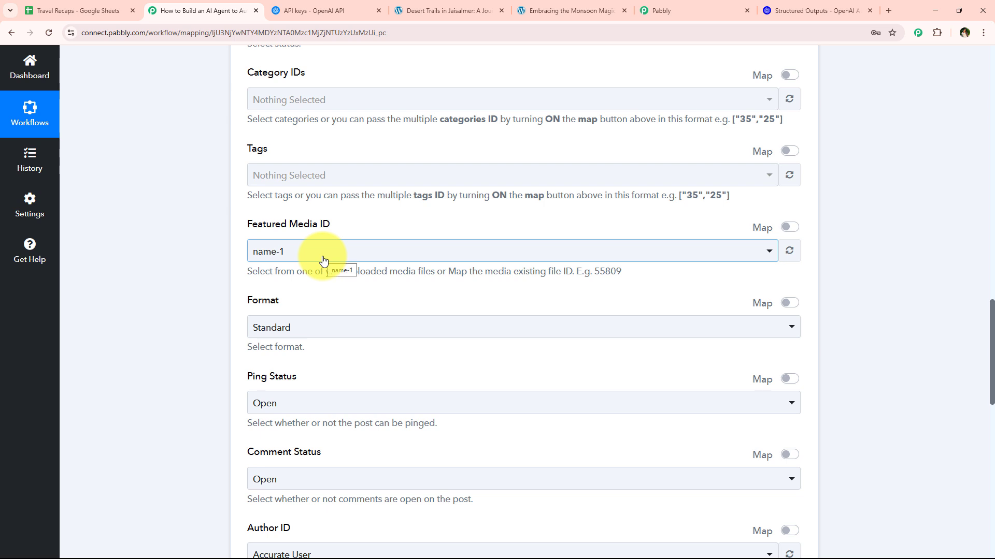
left_click(323, 259)
left_click(196, 236)
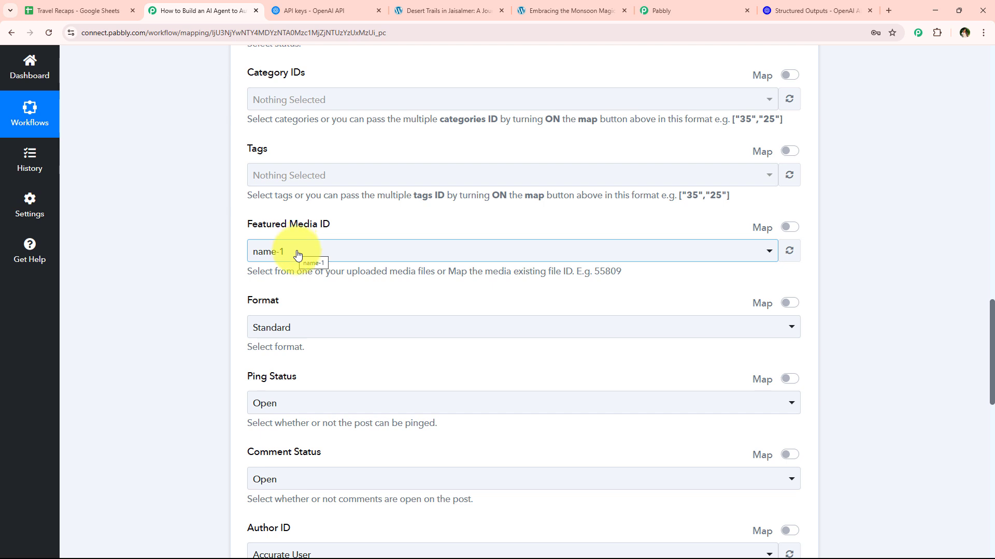
left_click(790, 228)
left_click(419, 251)
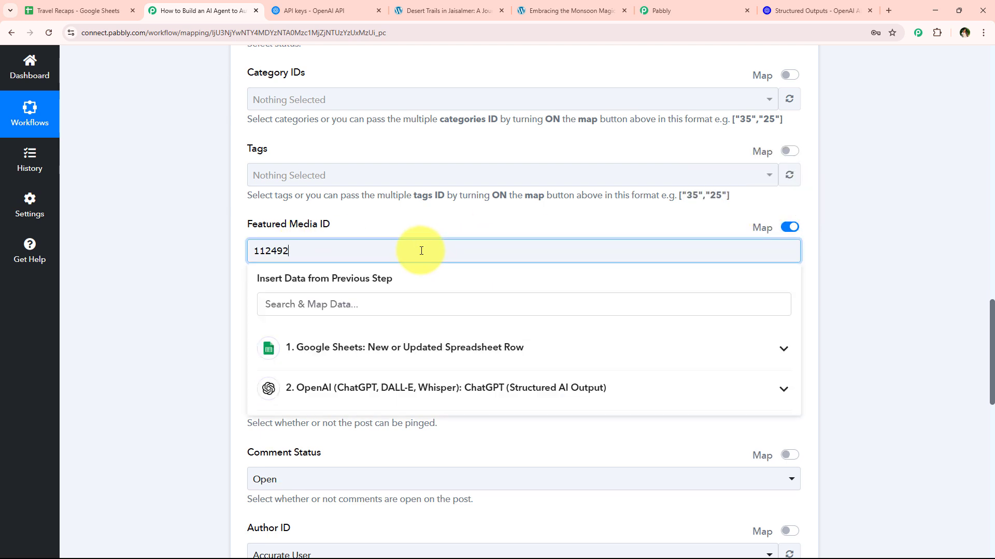
key("ctrl+a")
key("BackSpace")
left_click(152, 258)
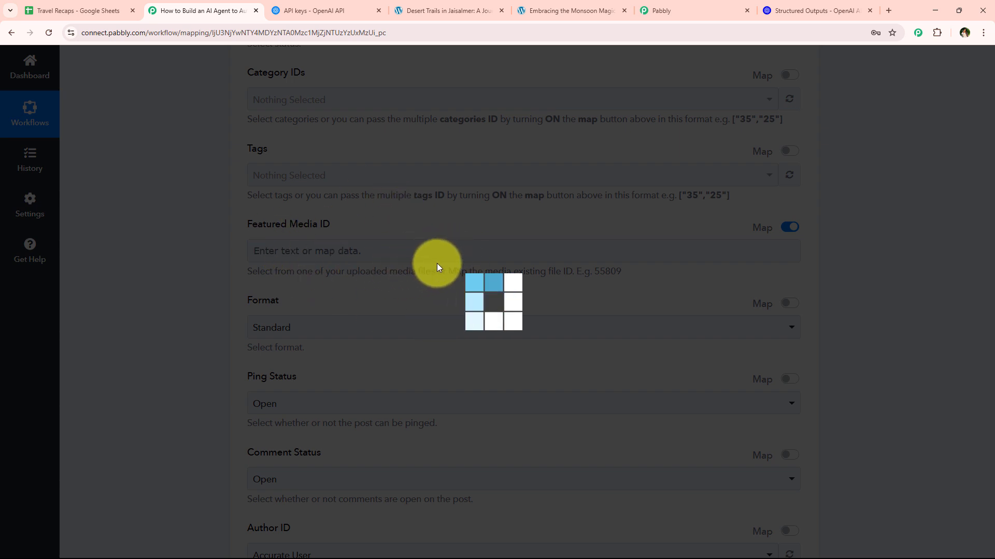
- Set the post's Format to Standard and check the Ping Status options, leaving it at Open
scroll(223, 281, "down", 2)
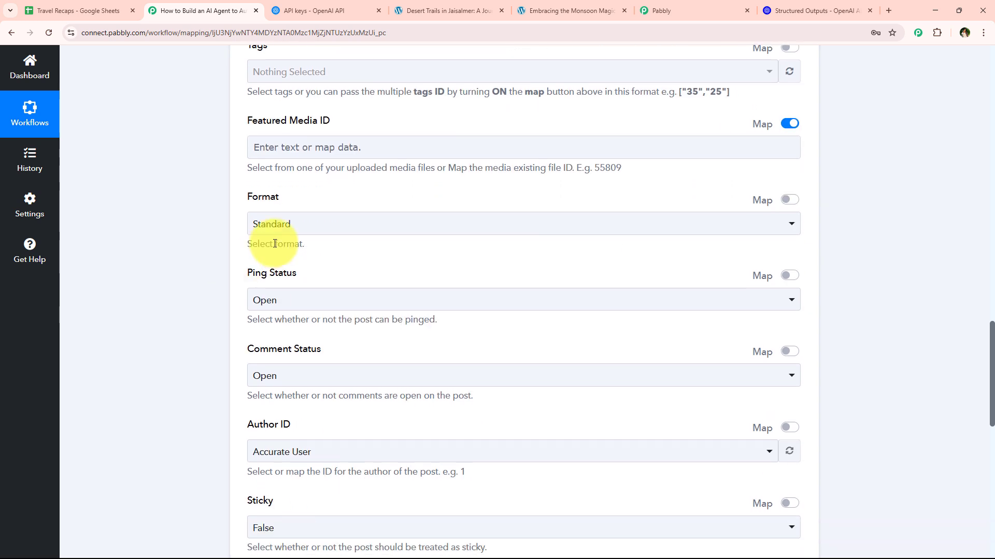
left_click(275, 226)
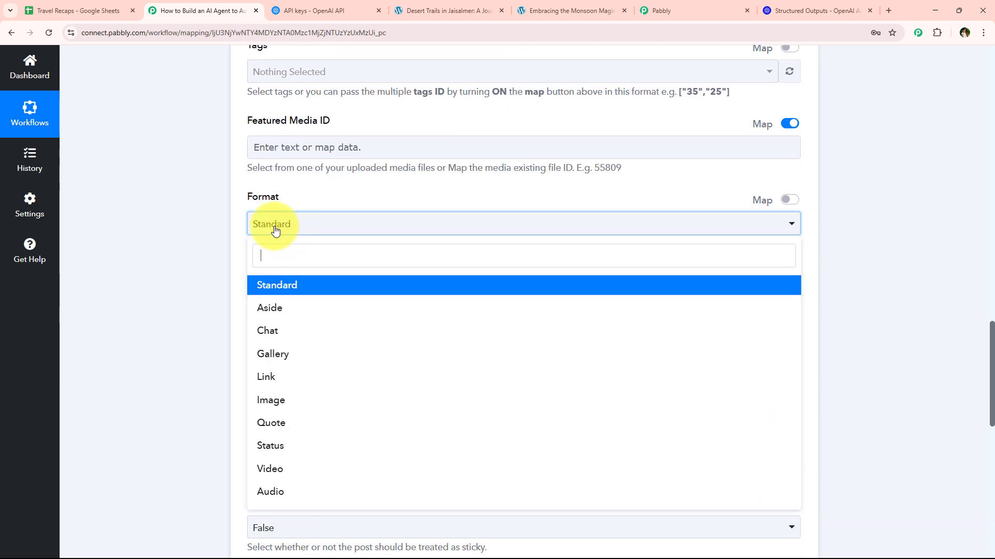
left_click(272, 293)
scroll(203, 226, "down", 1)
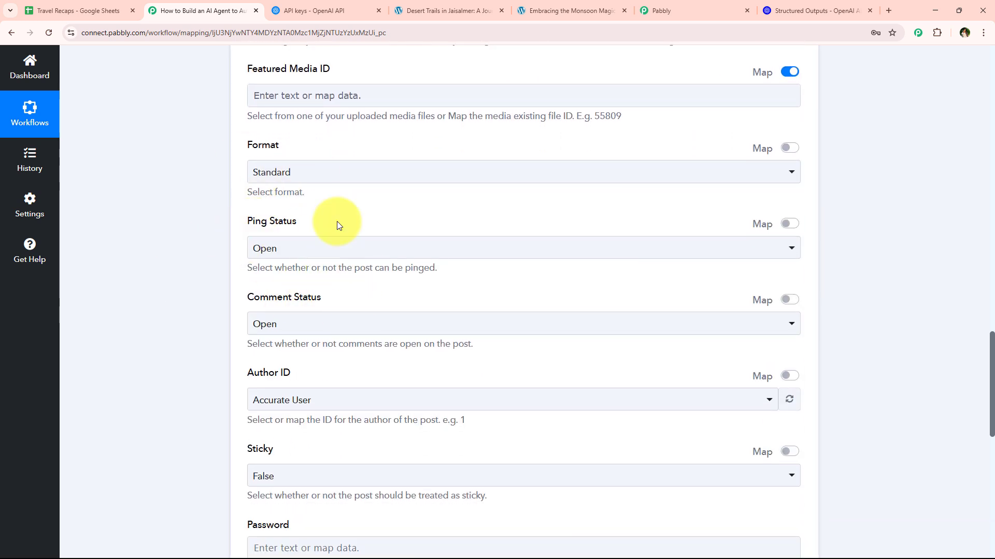
left_click(266, 249)
left_click(154, 275)
scroll(176, 259, "down", 1)
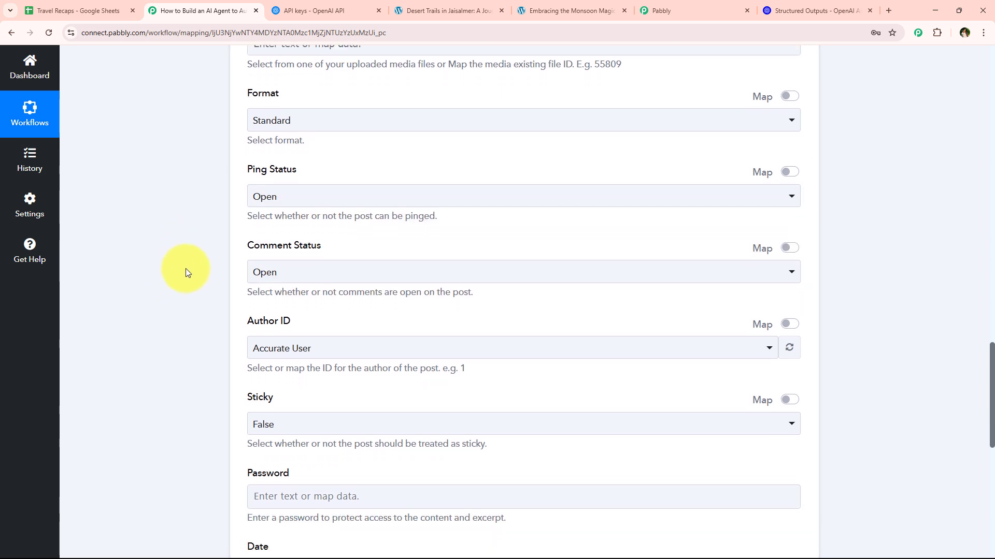
- Check the Comment Status options, leaving it at Open, and choose Accurate User as the Author ID
left_click_drag(237, 249, 373, 254)
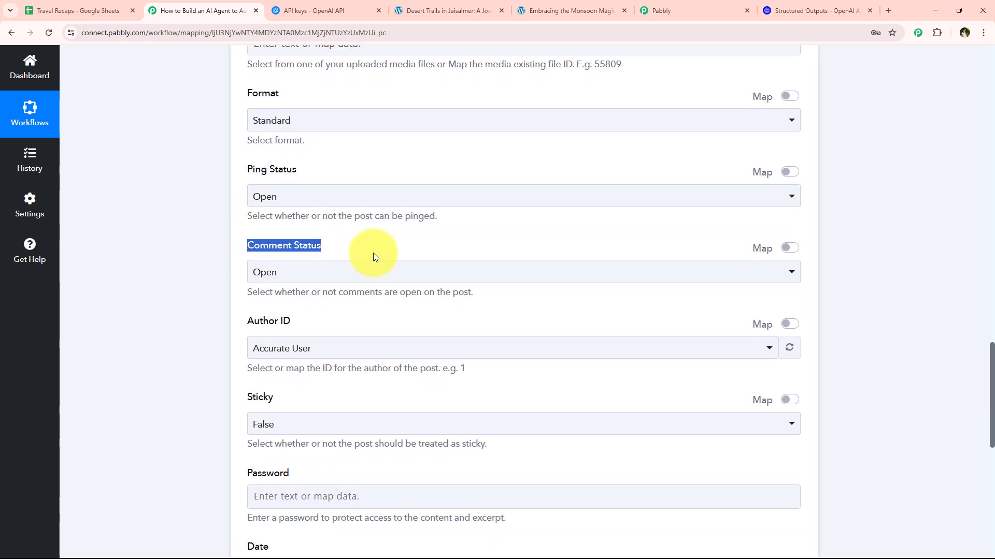
left_click(355, 279)
left_click(229, 300)
scroll(229, 300, "down", 1)
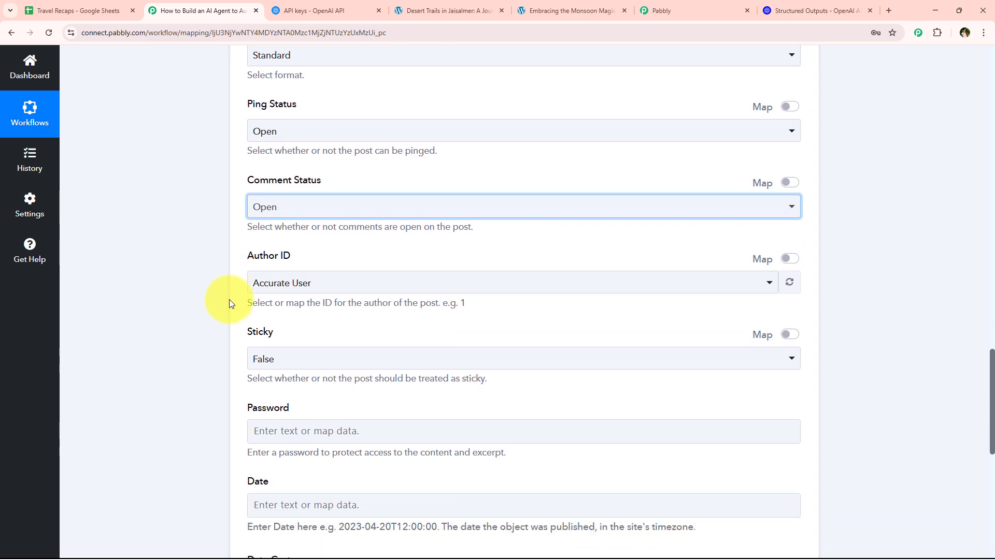
scroll(229, 303, "down", 1)
left_click(284, 246)
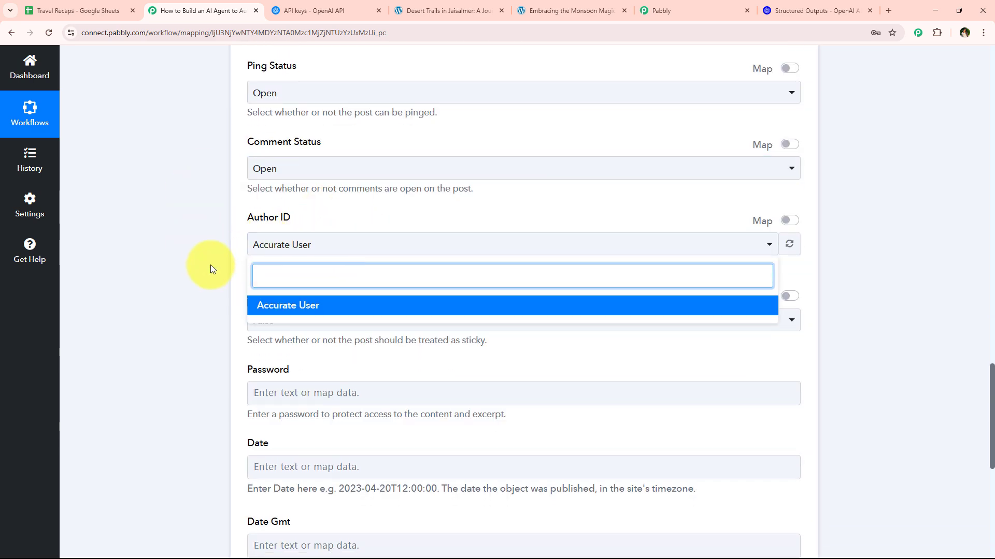
left_click(284, 305)
- Review the remaining post fields, leaving Password and both dates empty, and save the WordPress action with a test request
scroll(285, 251, "down", 4)
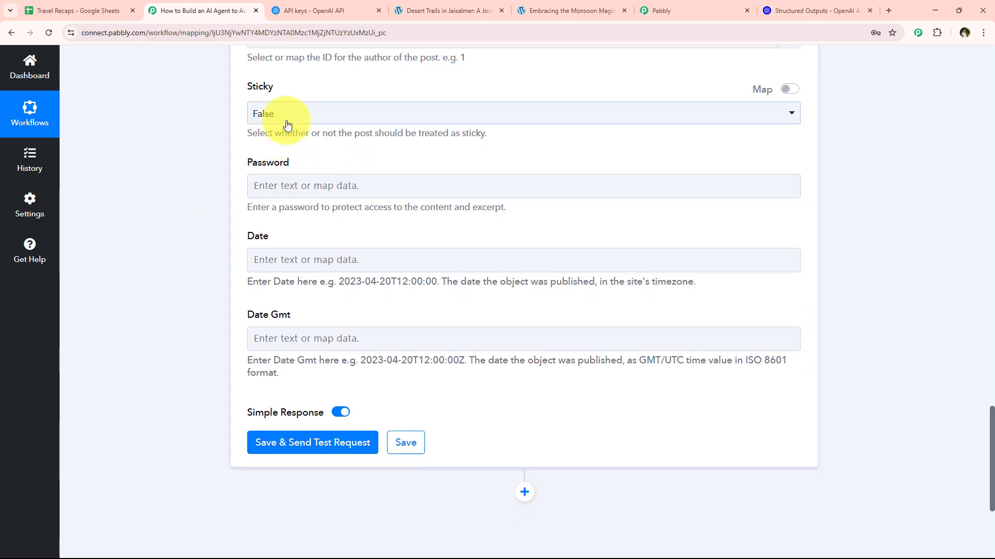
scroll(200, 347, "up", 1)
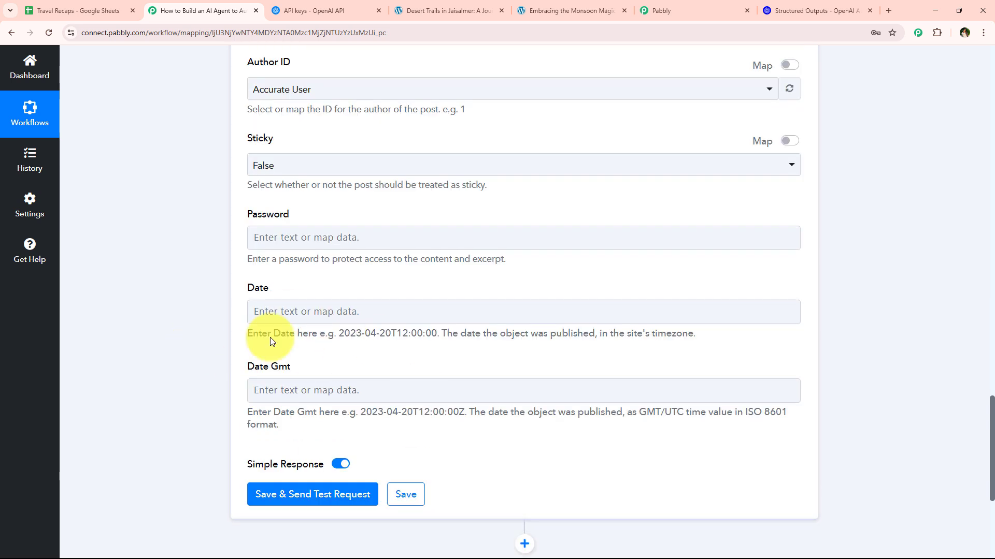
scroll(429, 289, "up", 1)
scroll(393, 271, "up", 4)
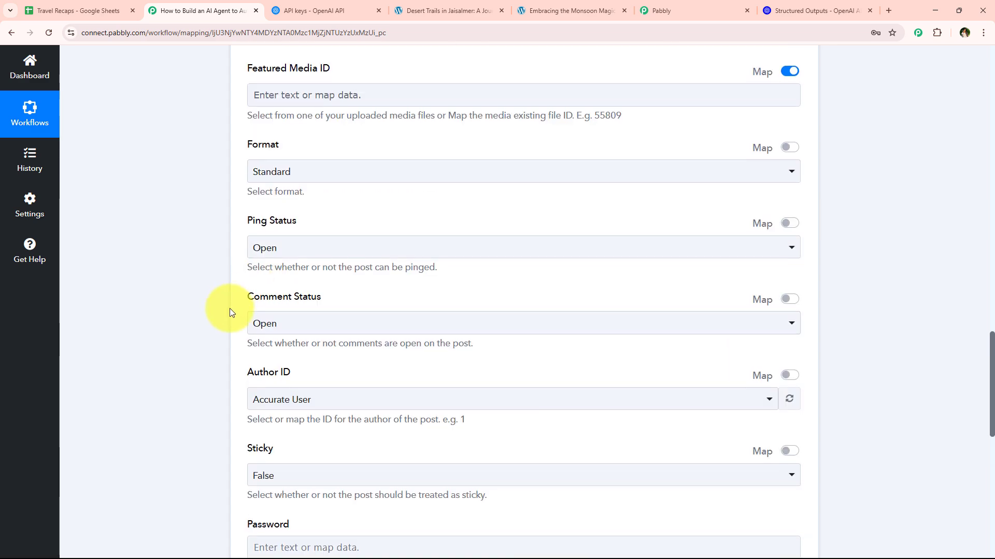
scroll(229, 310, "down", 8)
left_click(284, 340)
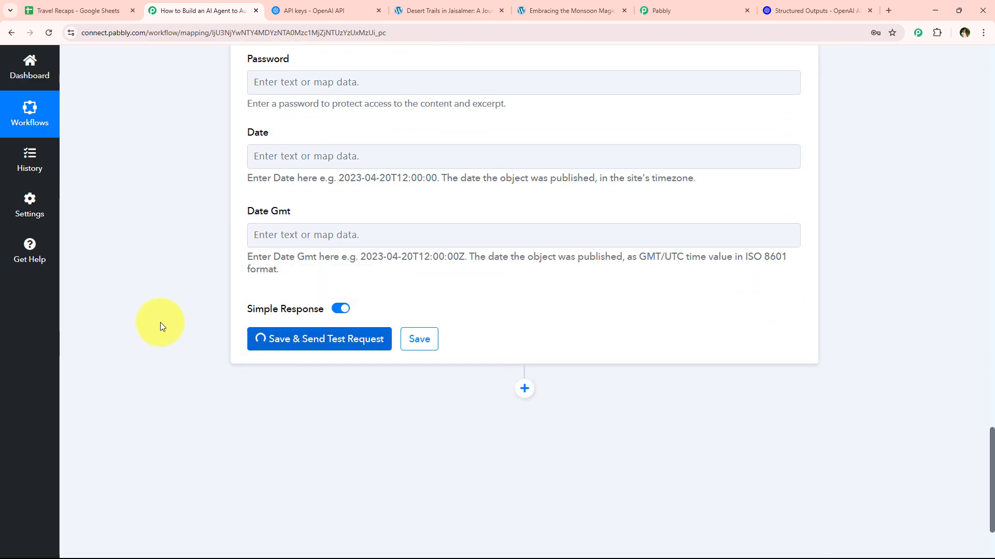
- Examine the response received from the WordPress test request and collapse the Create a Post action in the workflow
scroll(163, 311, "down", 2)
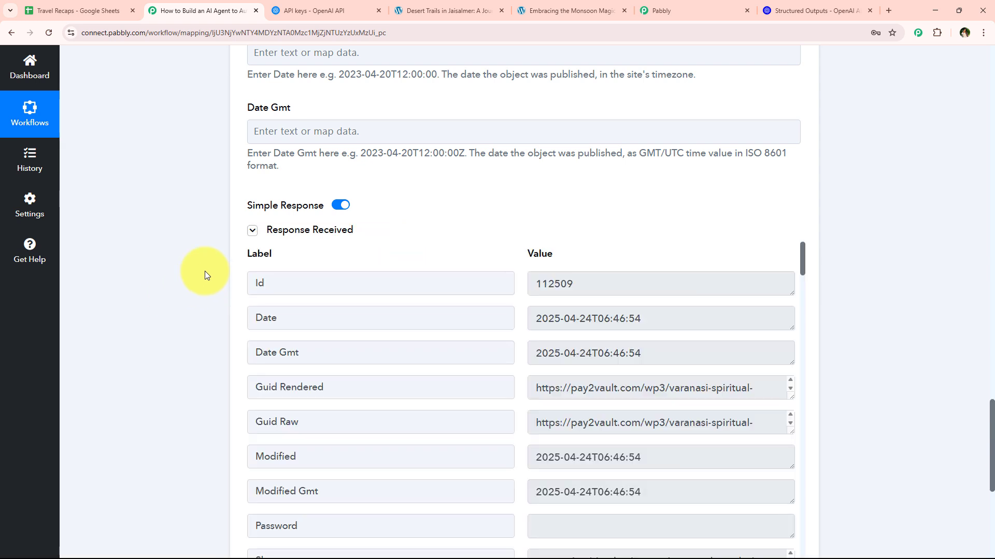
scroll(474, 413, "down", 2)
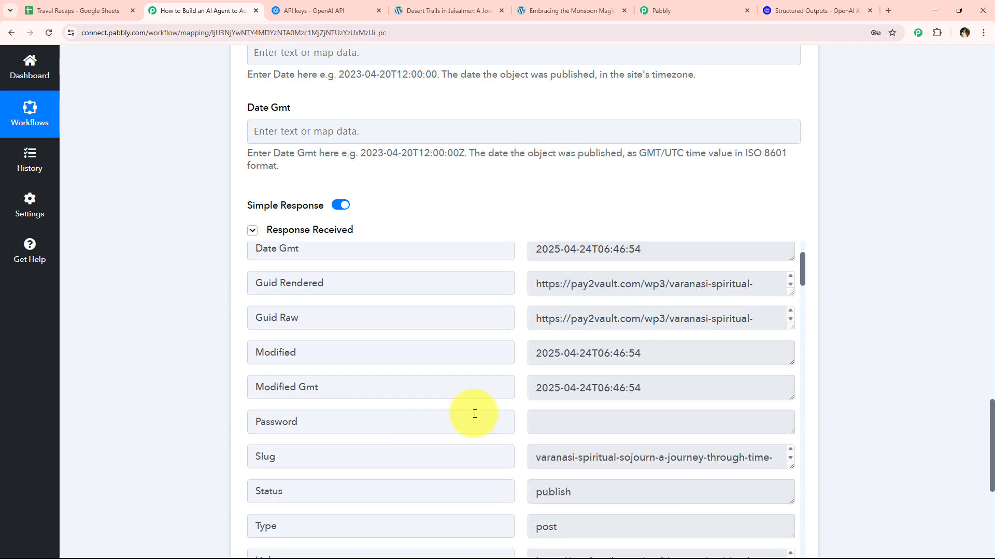
scroll(475, 414, "down", 5)
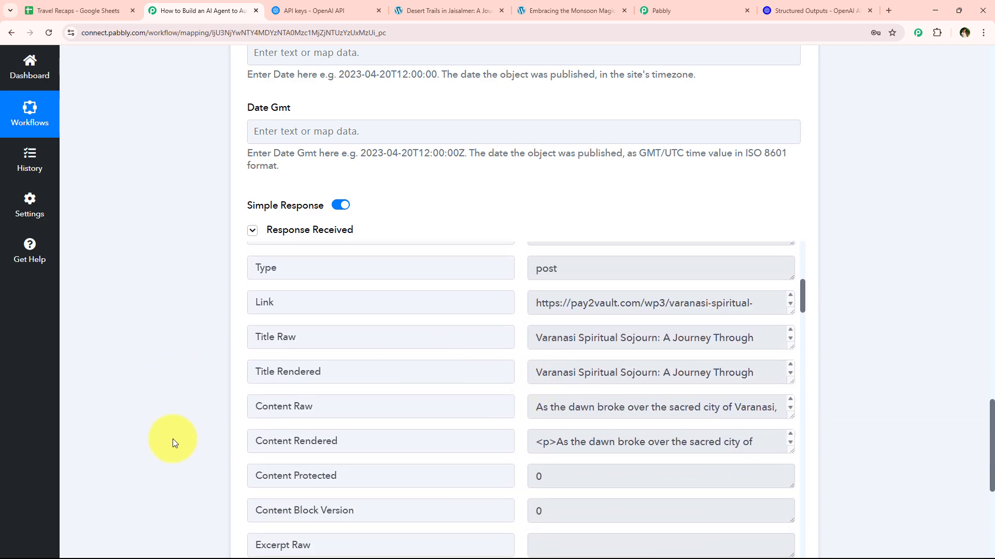
scroll(188, 321, "up", 20)
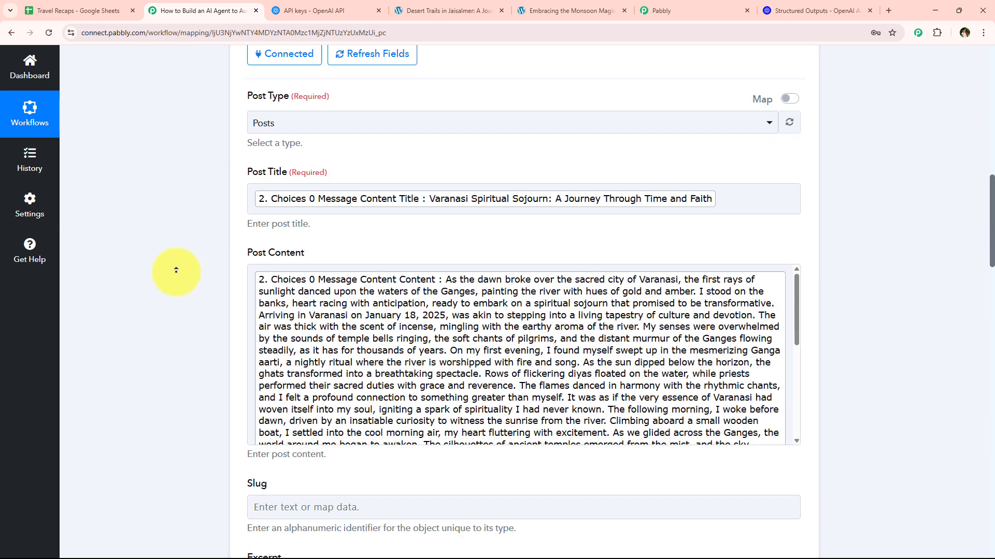
scroll(176, 270, "up", 4)
scroll(263, 434, "down", 3)
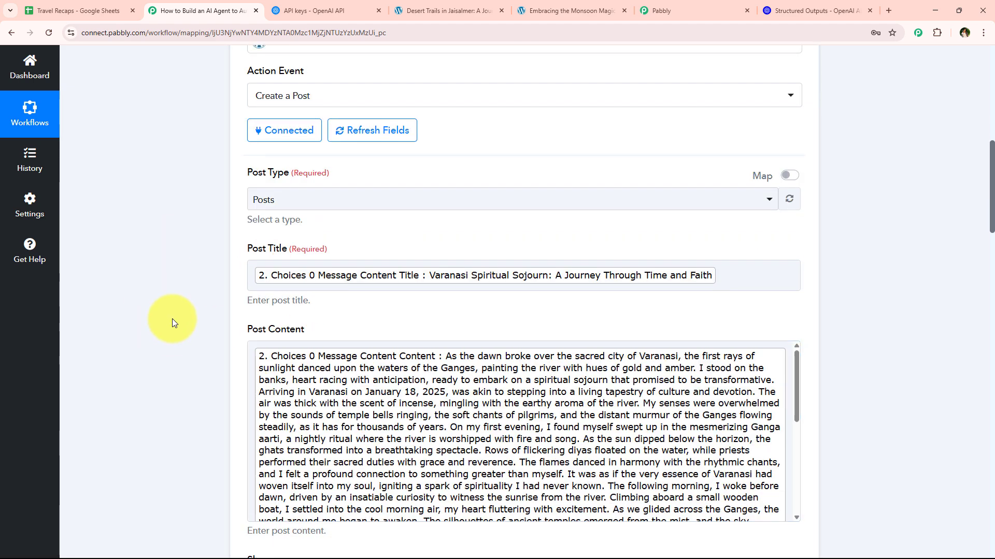
scroll(176, 326, "up", 6)
left_click(333, 283)
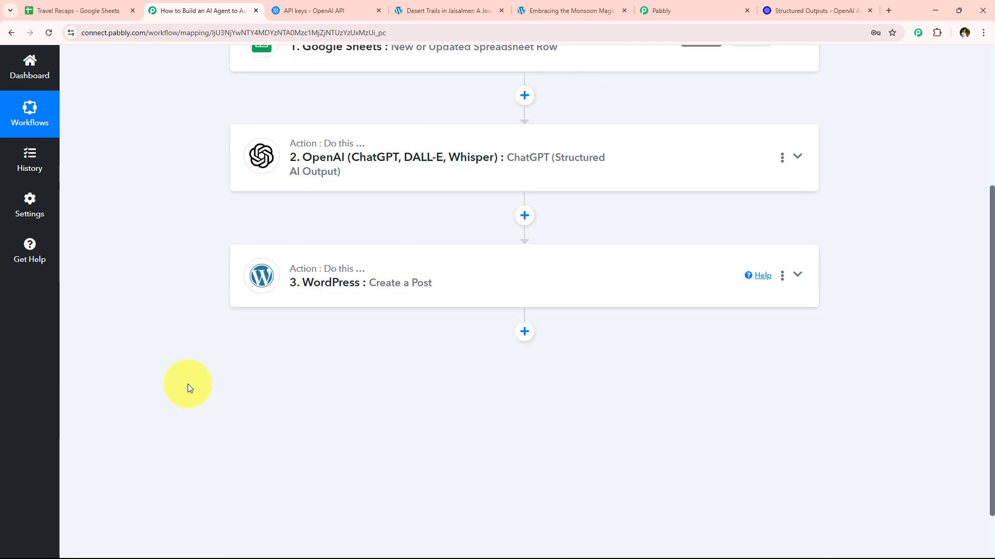
scroll(188, 384, "up", 5)
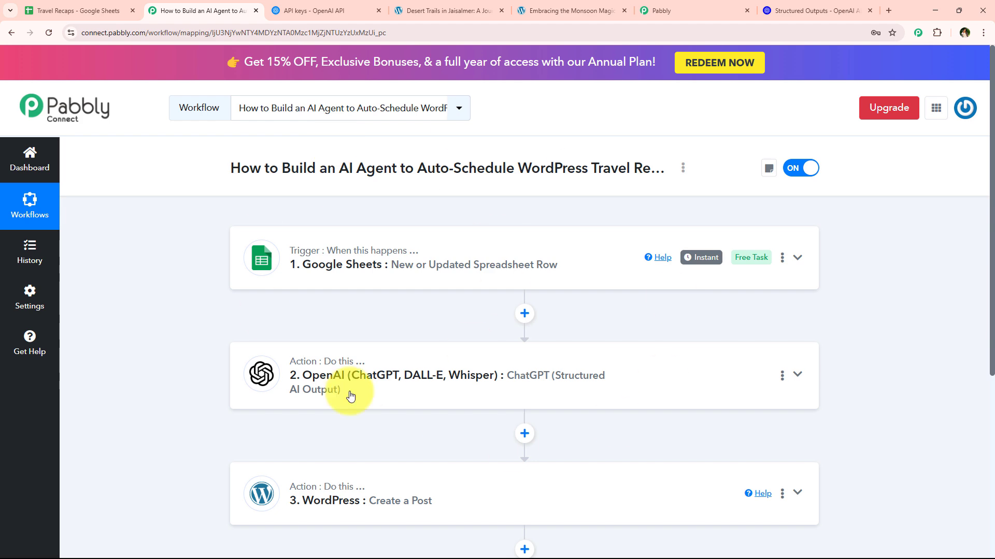
- Switch to the WordPress site's dashboard, list its posts, and view the post "Varanasi Spiritual Sojourn: A Journey Through Time and Faith"
left_click(414, 10)
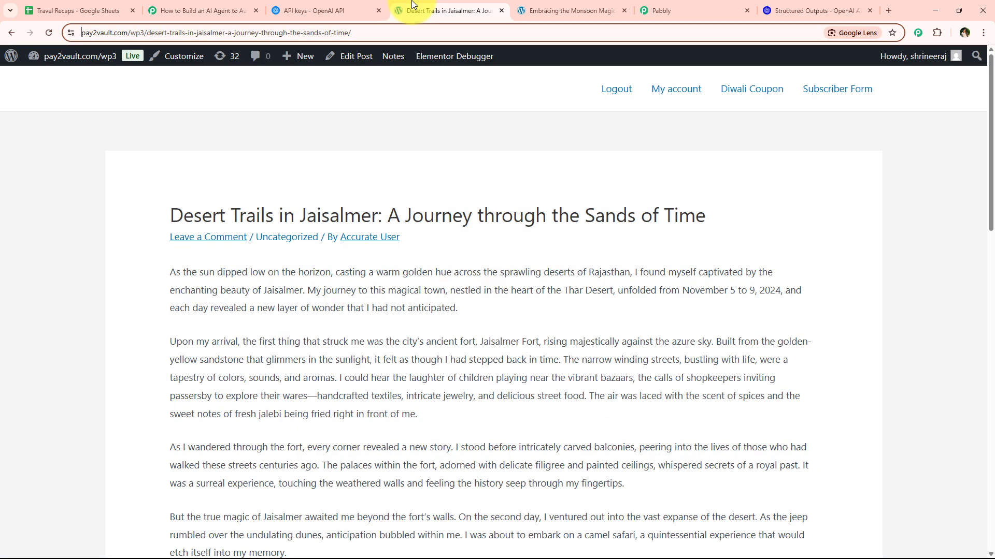
left_click(63, 57)
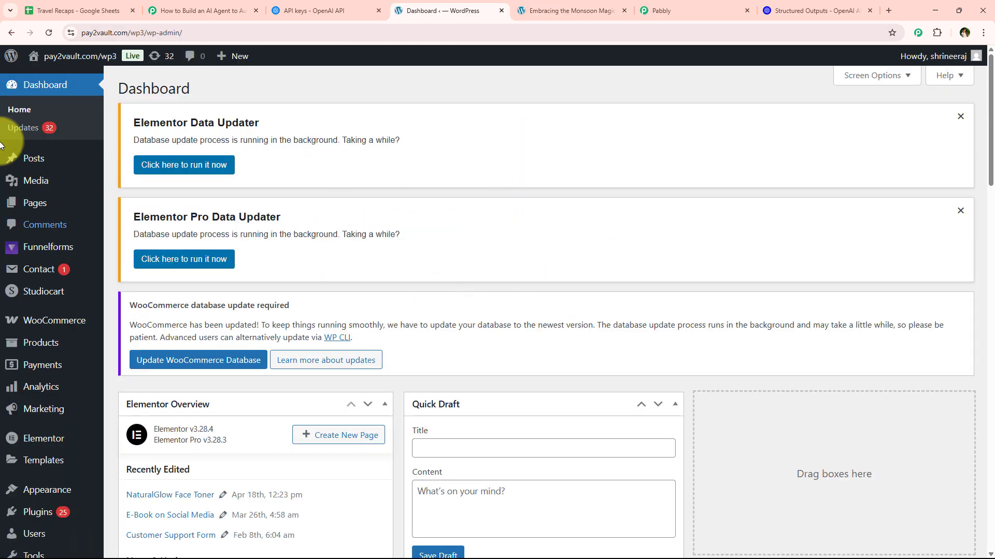
left_click(28, 161)
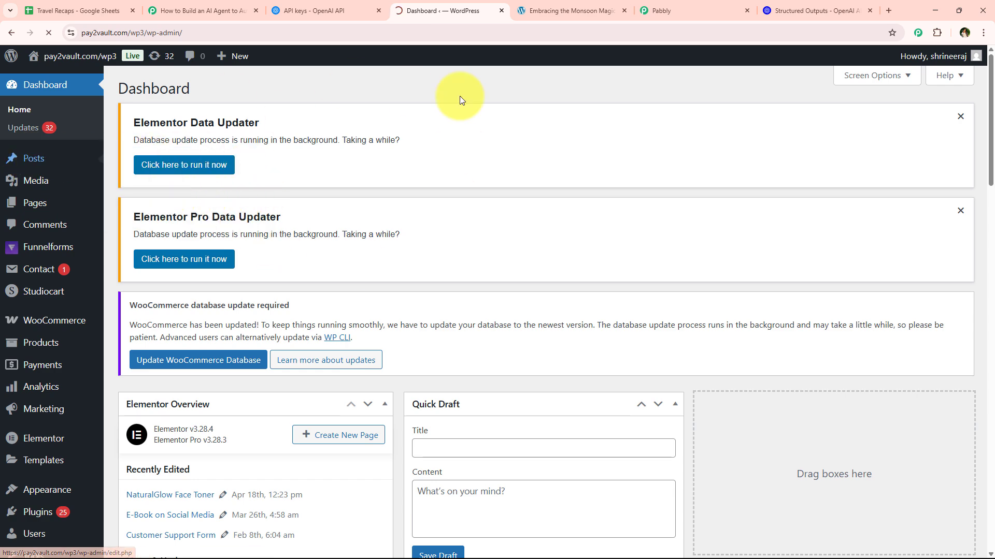
scroll(168, 296, "down", 2)
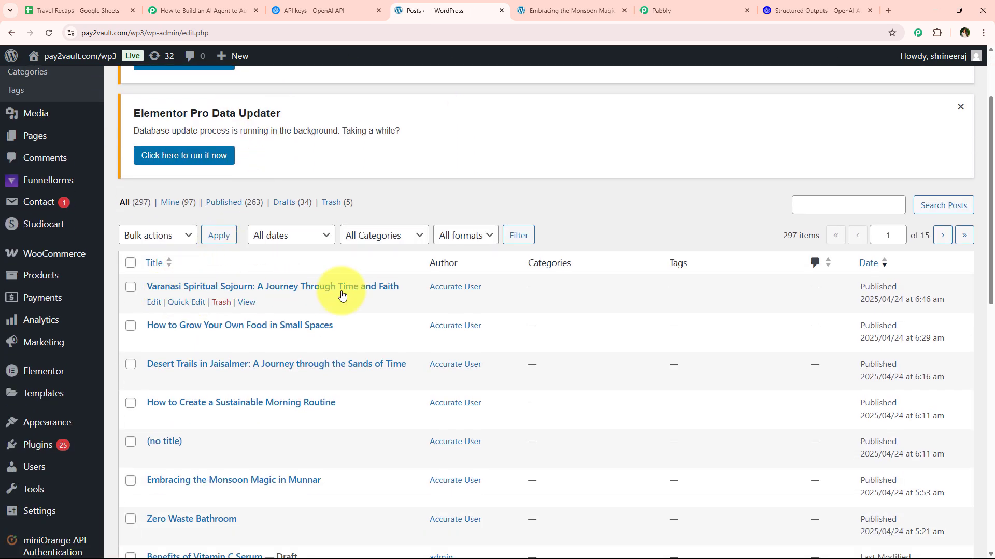
left_click(247, 305)
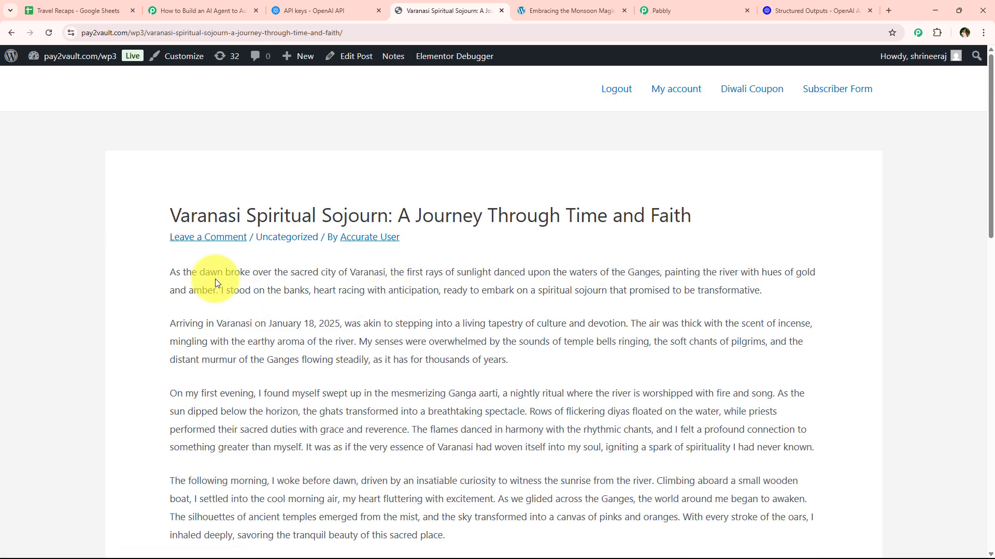
- Check the title of the published Varanasi post and read through its body paragraphs
left_click_drag(171, 215, 691, 215)
left_click(424, 312)
scroll(424, 312, "down", 8)
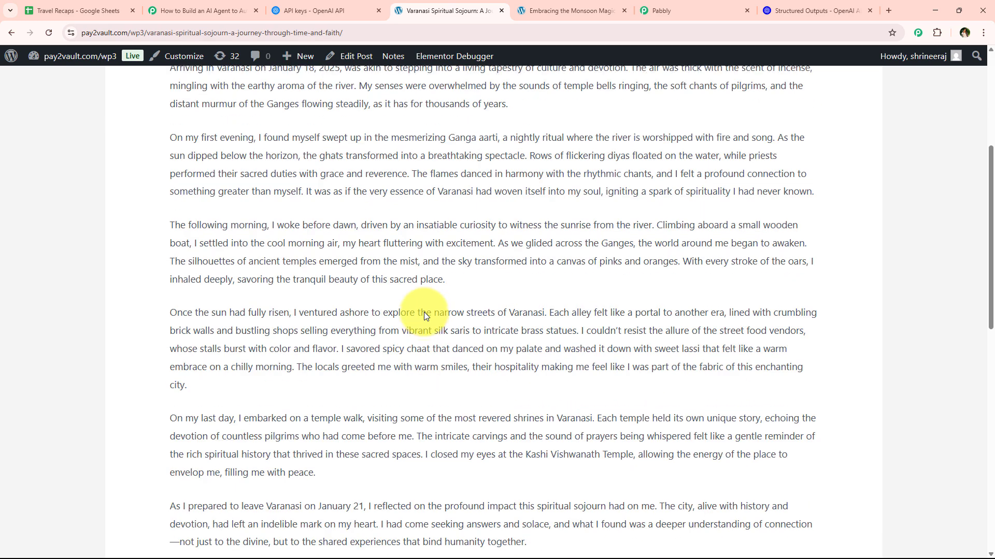
scroll(333, 321, "up", 7)
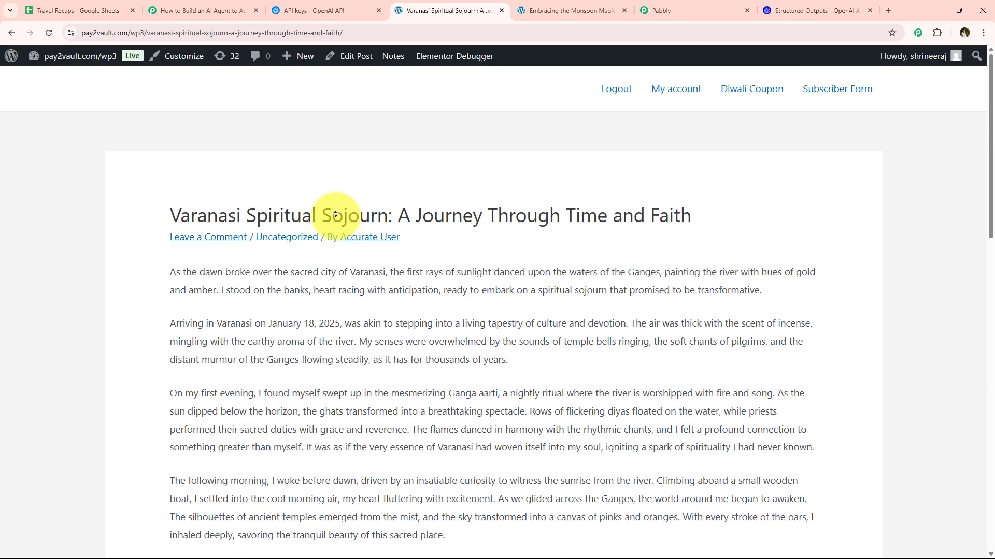
- Switch to the Travel Recaps sheet and examine the empty row 5 below the Varanasi entry, where a new trip would go
left_click(184, 9)
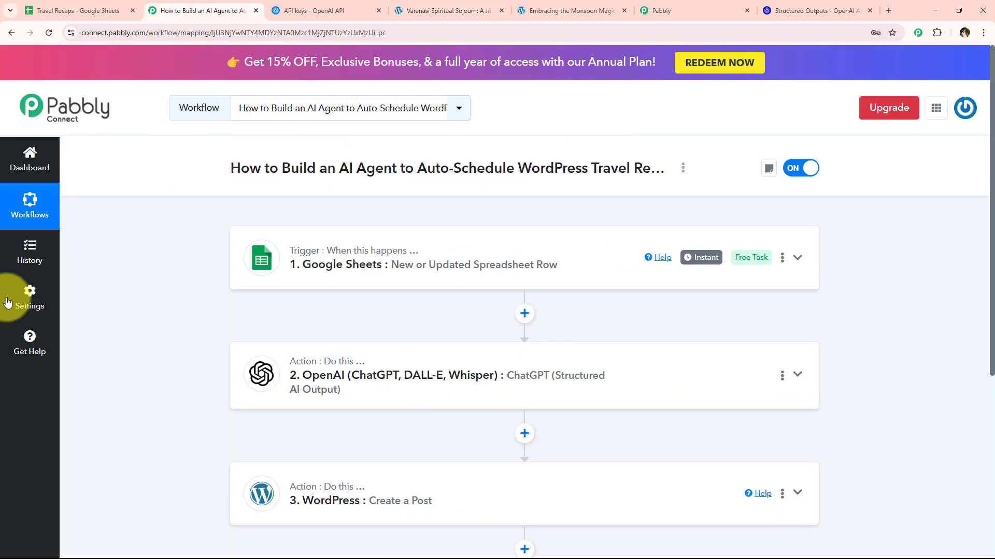
left_click(32, 8)
left_click_drag(142, 246, 497, 247)
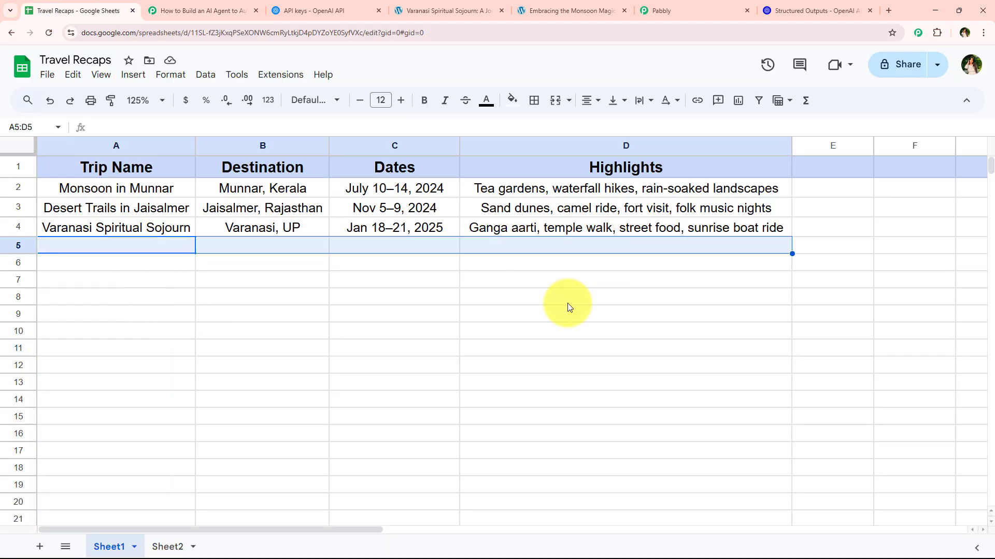
left_click(426, 405)
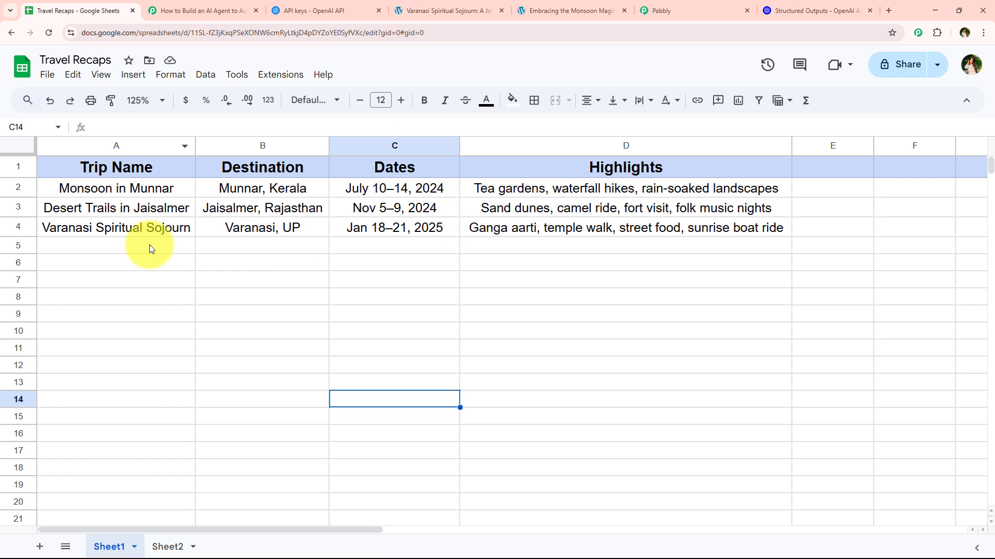
left_click_drag(149, 245, 529, 267)
left_click(444, 379)
- Look over the published Varanasi post on the WordPress site again and return to the Pabbly Connect workflow
left_click(445, 10)
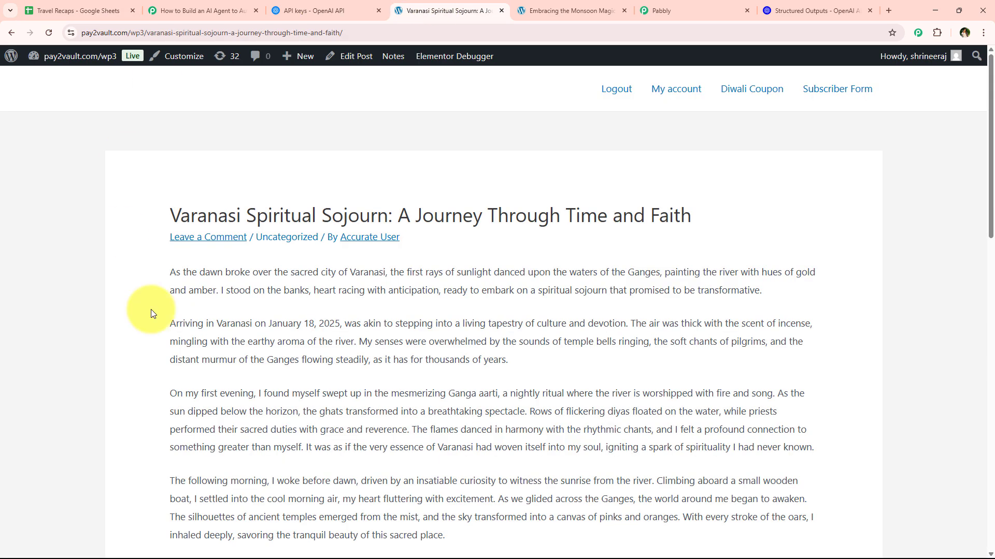
scroll(172, 360, "down", 1)
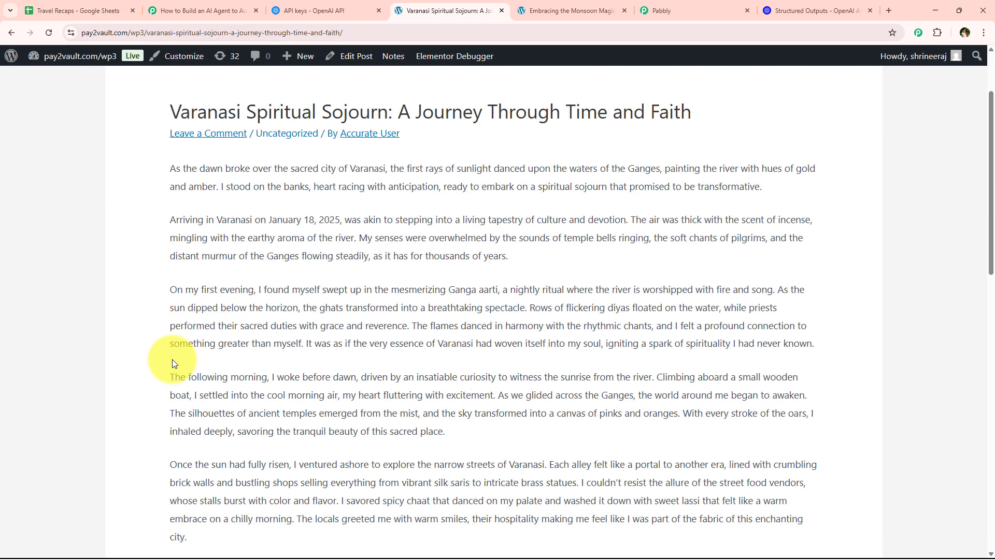
scroll(369, 385, "up", 1)
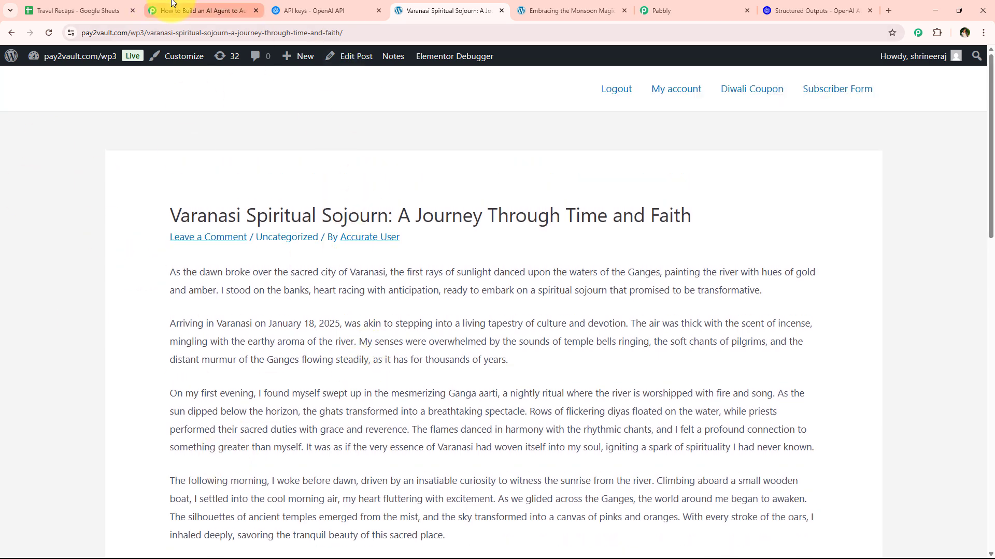
left_click(192, 10)
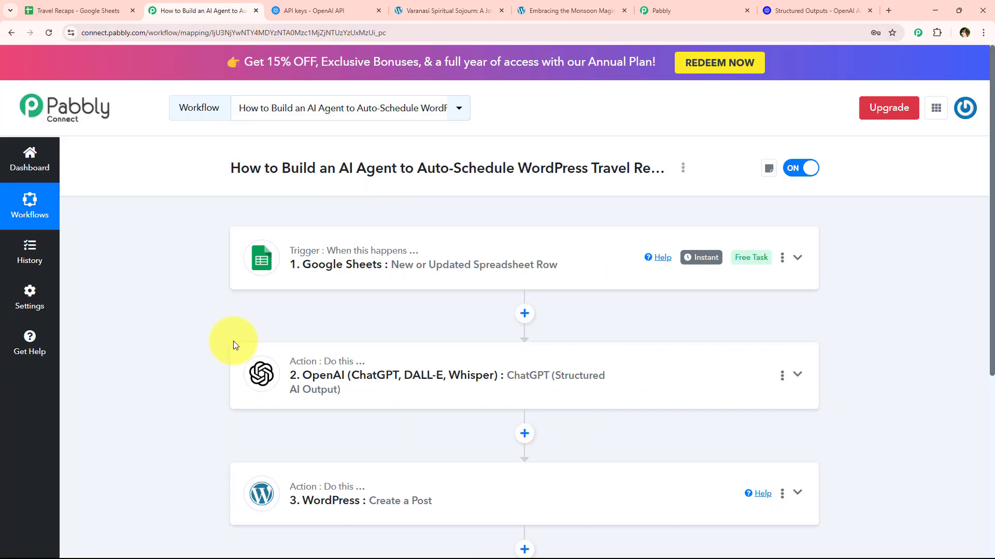